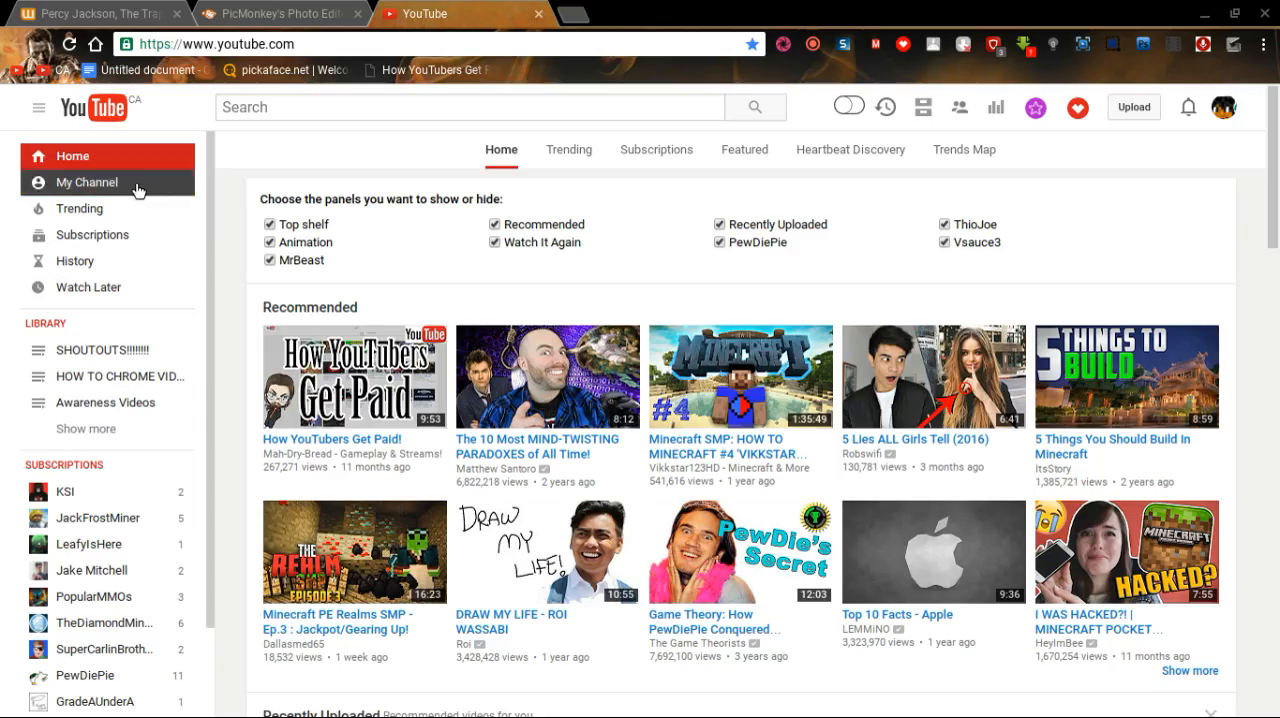
# Open the own YouTube channel page and compare its banner with the design in the PicMonkey editor.
pyautogui.click(139, 191)
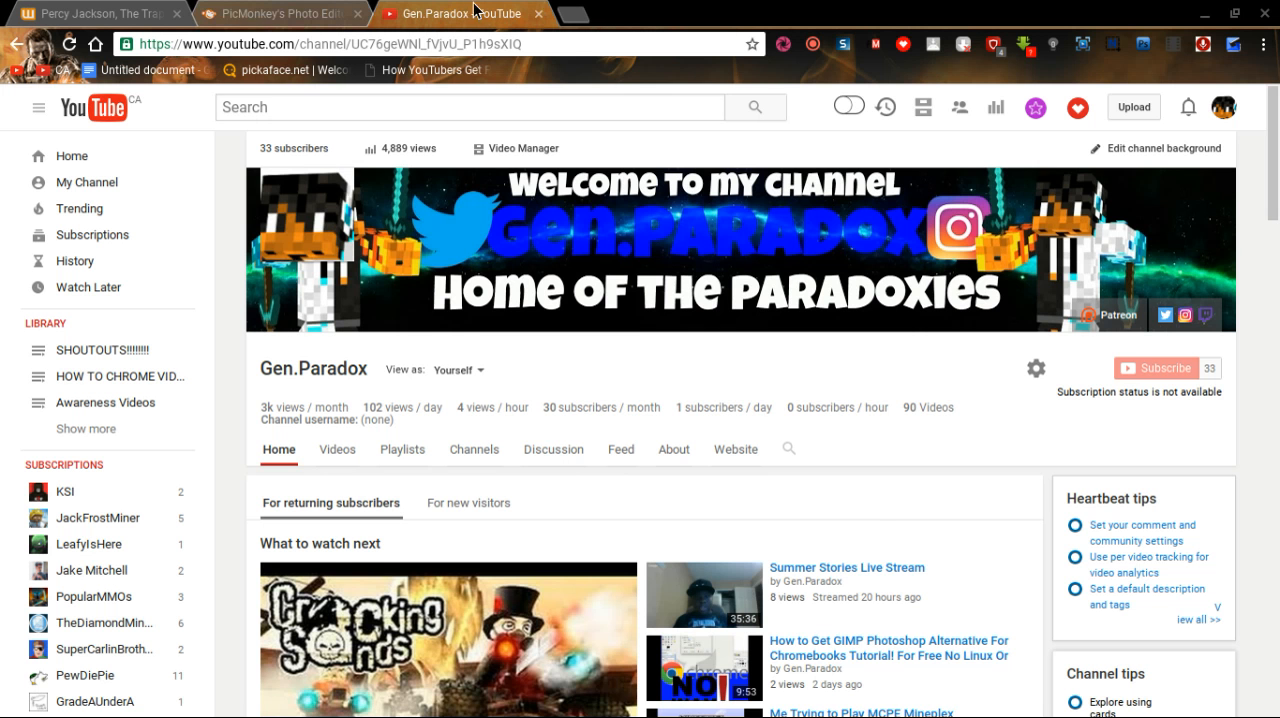
pyautogui.click(333, 12)
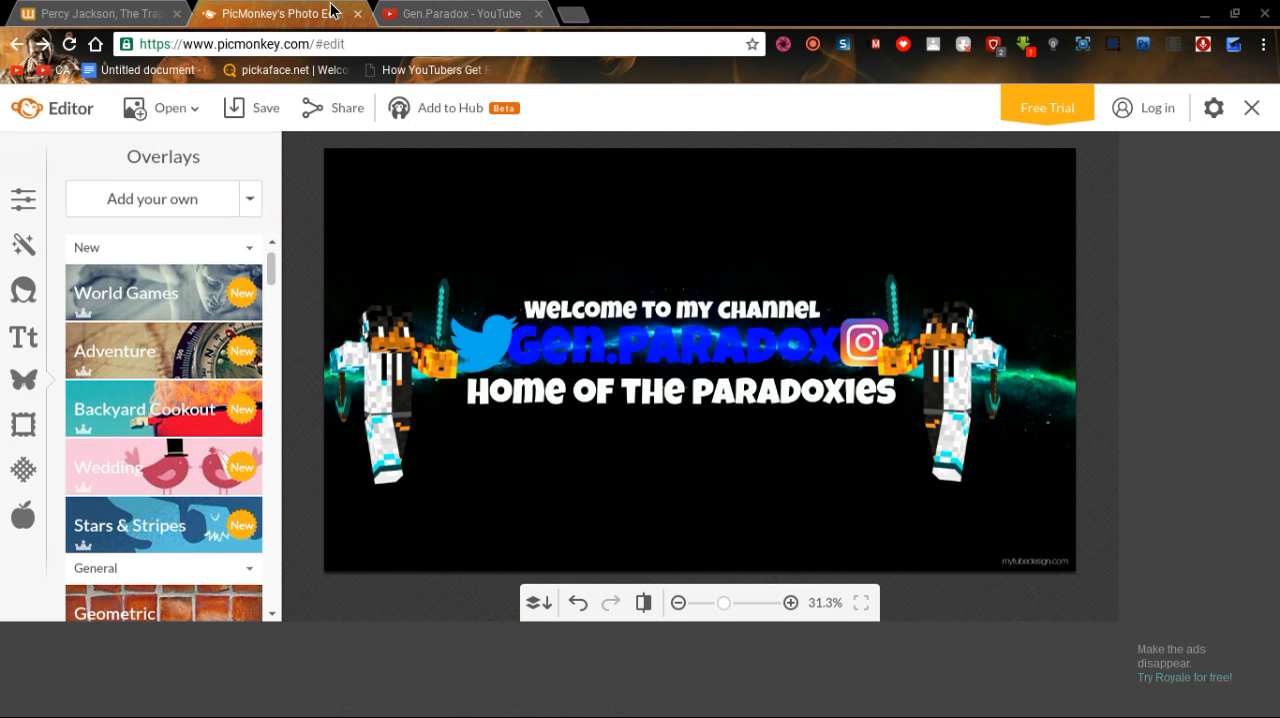
pyautogui.click(462, 13)
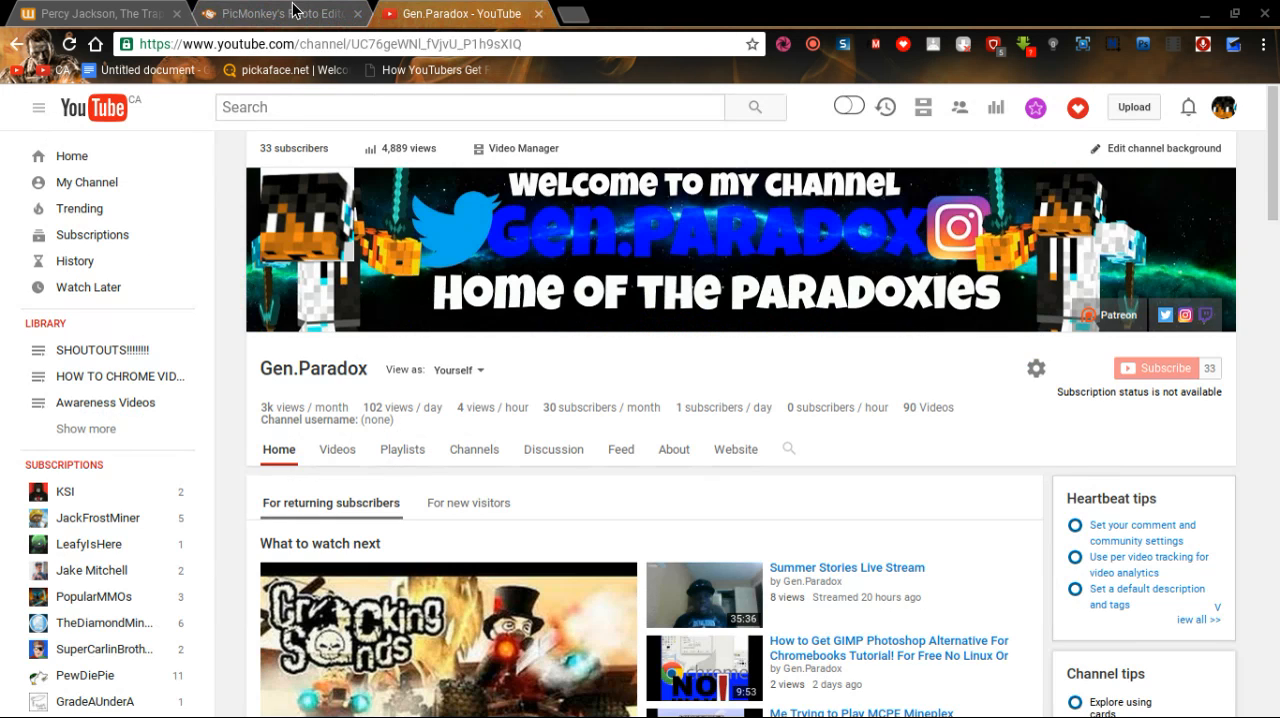
# Switch to PicMonkey and check the banner's pixel dimensions with the Resize tool, without applying a change.
pyautogui.click(238, 12)
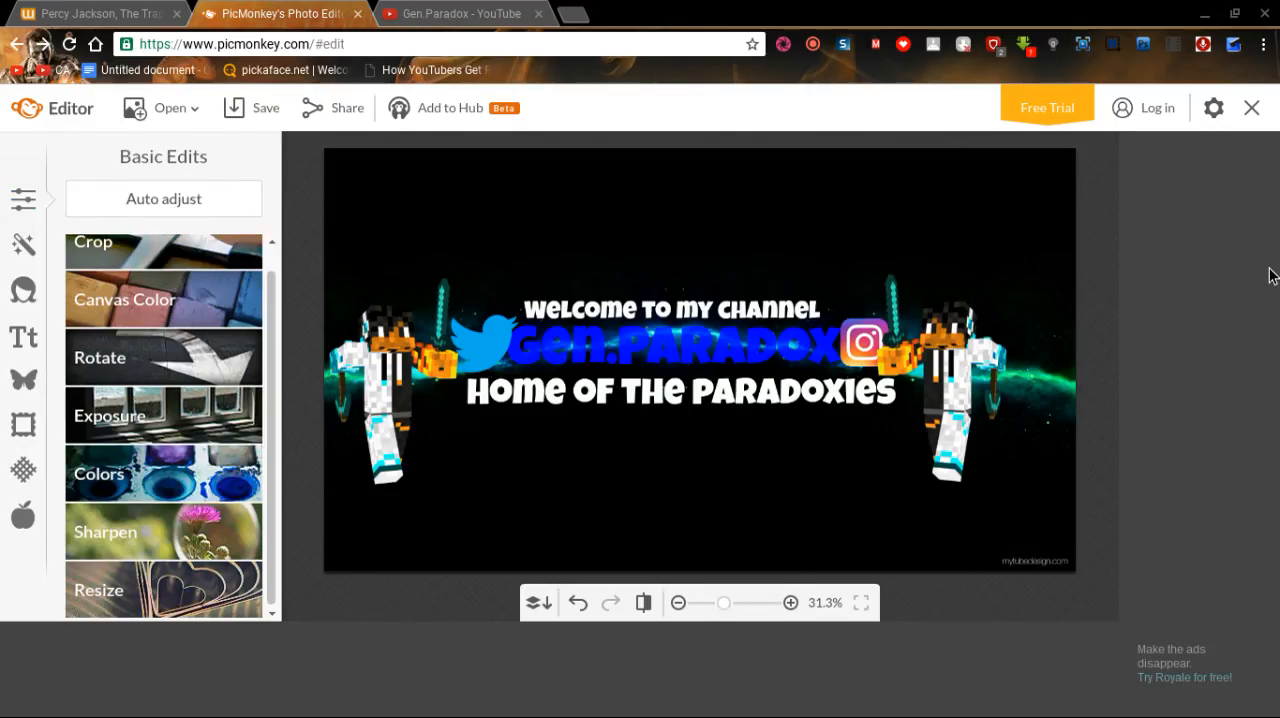
pyautogui.click(170, 598)
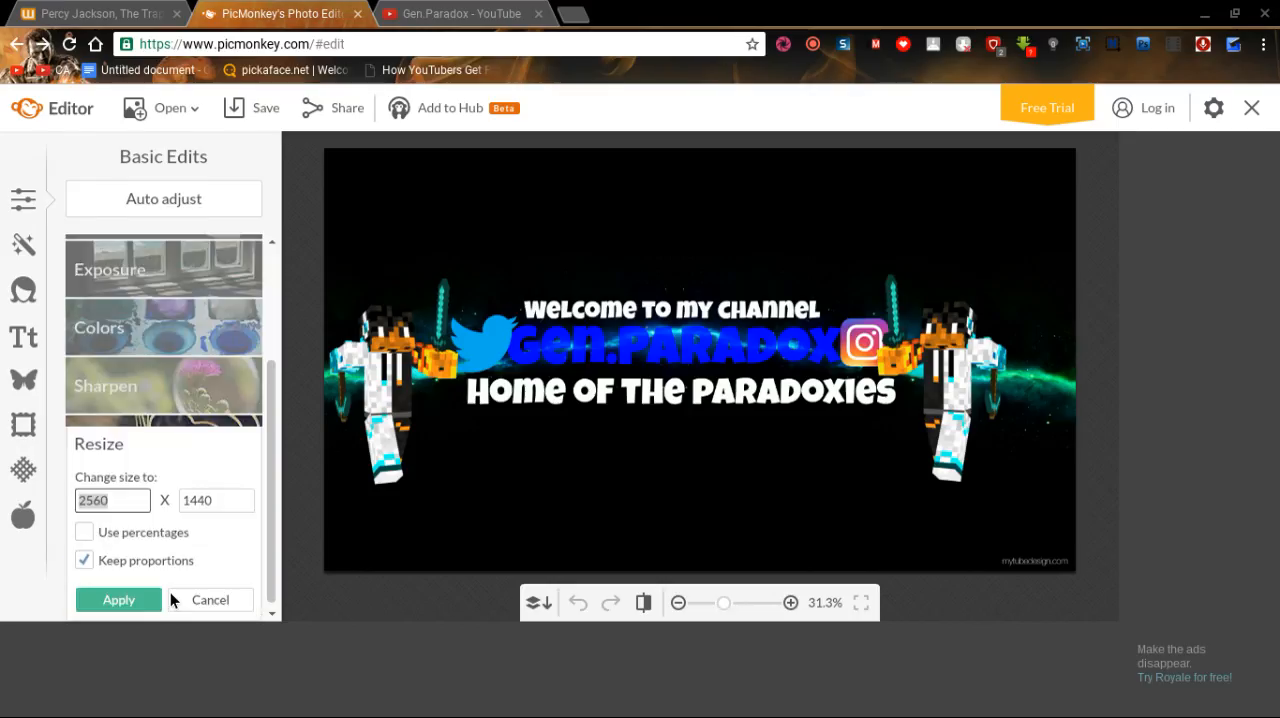
pyautogui.click(192, 602)
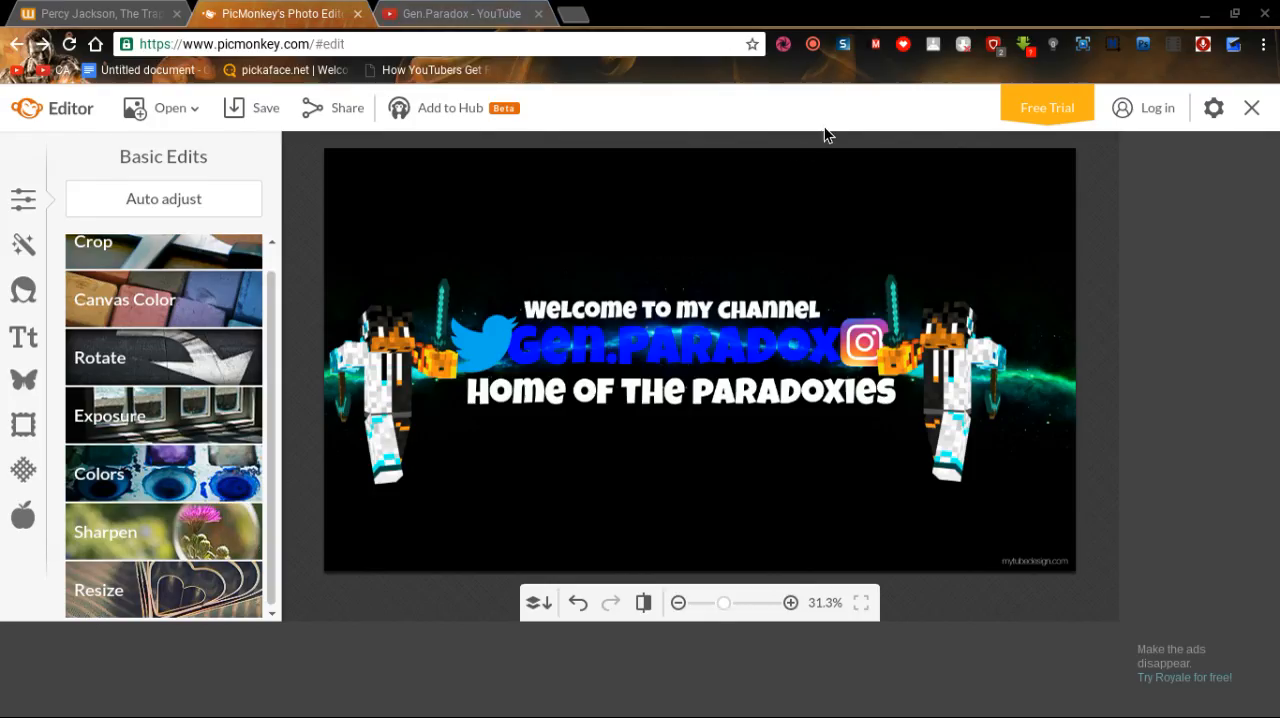
# Open google.com in a new browser tab.
pyautogui.click(576, 13)
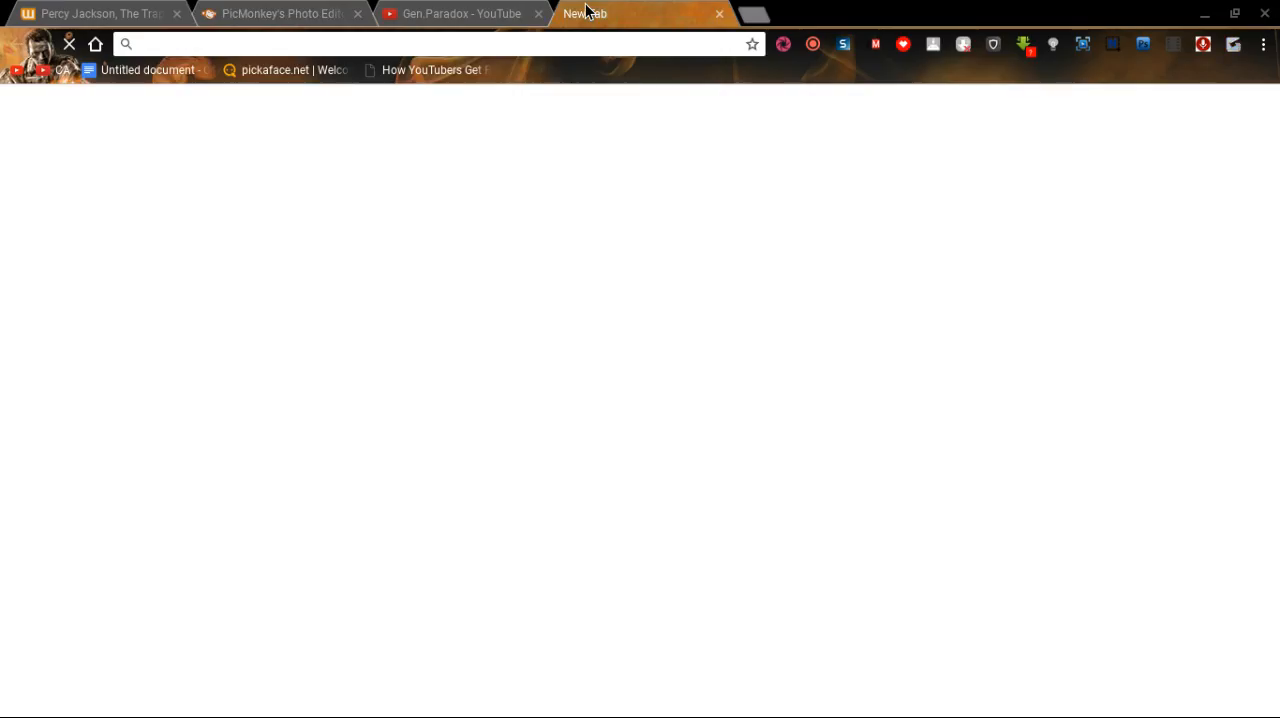
pyautogui.write('go')
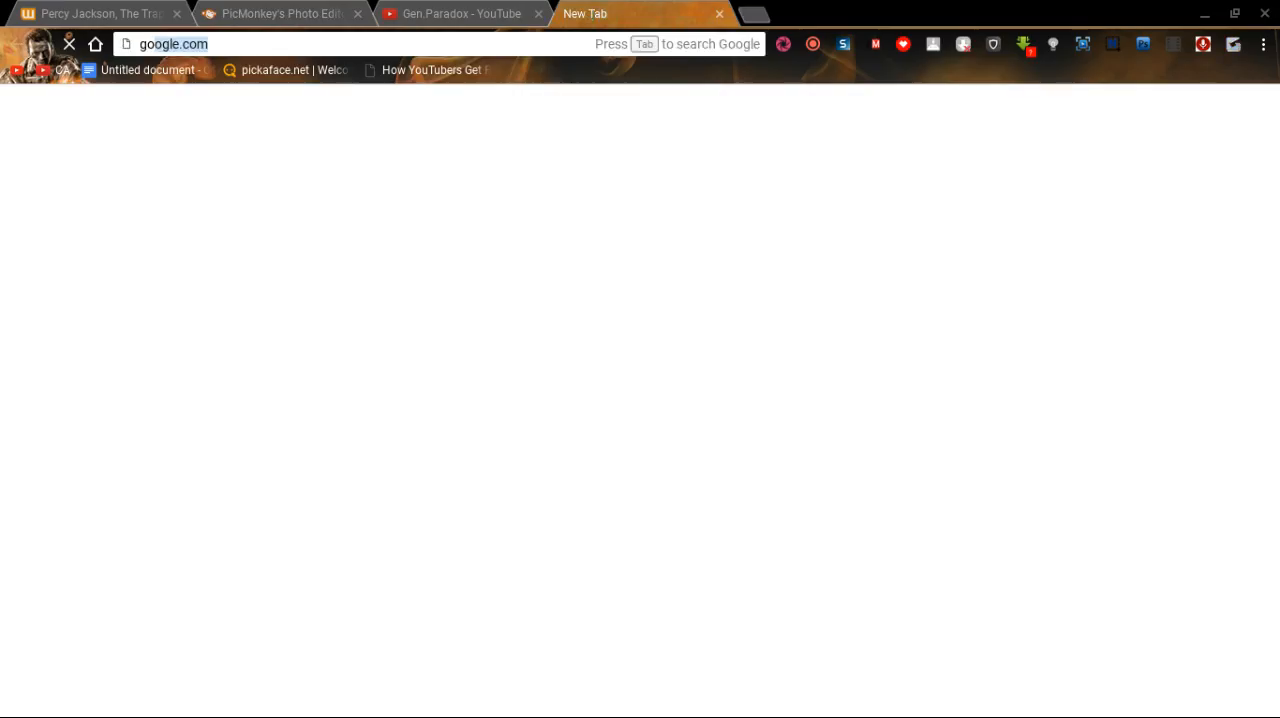
pyautogui.write('ogle.com')
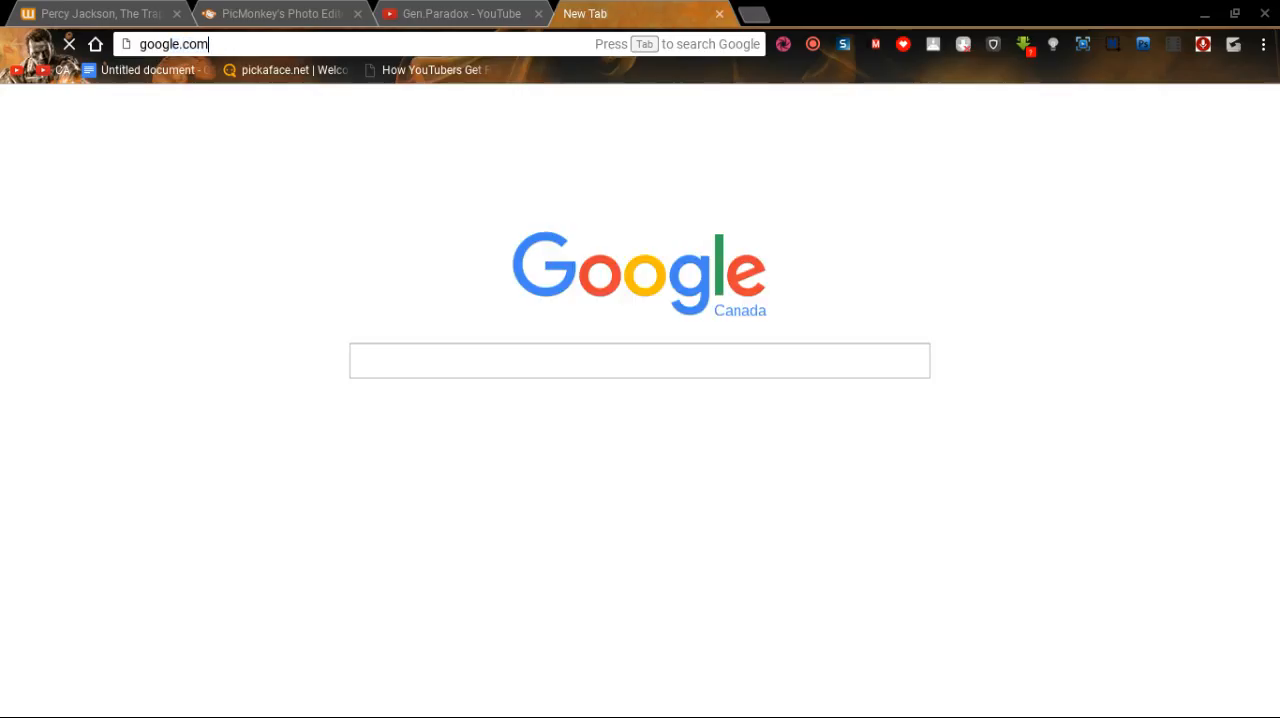
pyautogui.press('Return')
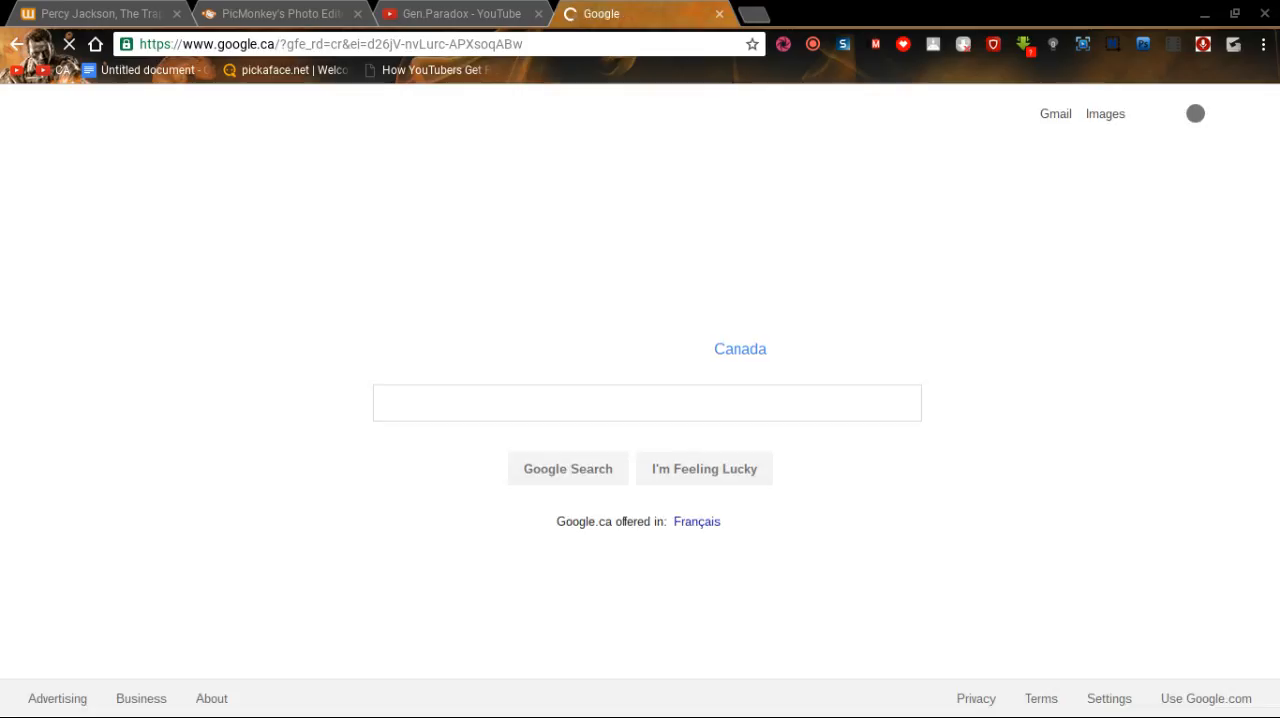
# Search Google for "youtube channel background" and show the image results.
pyautogui.click(733, 416)
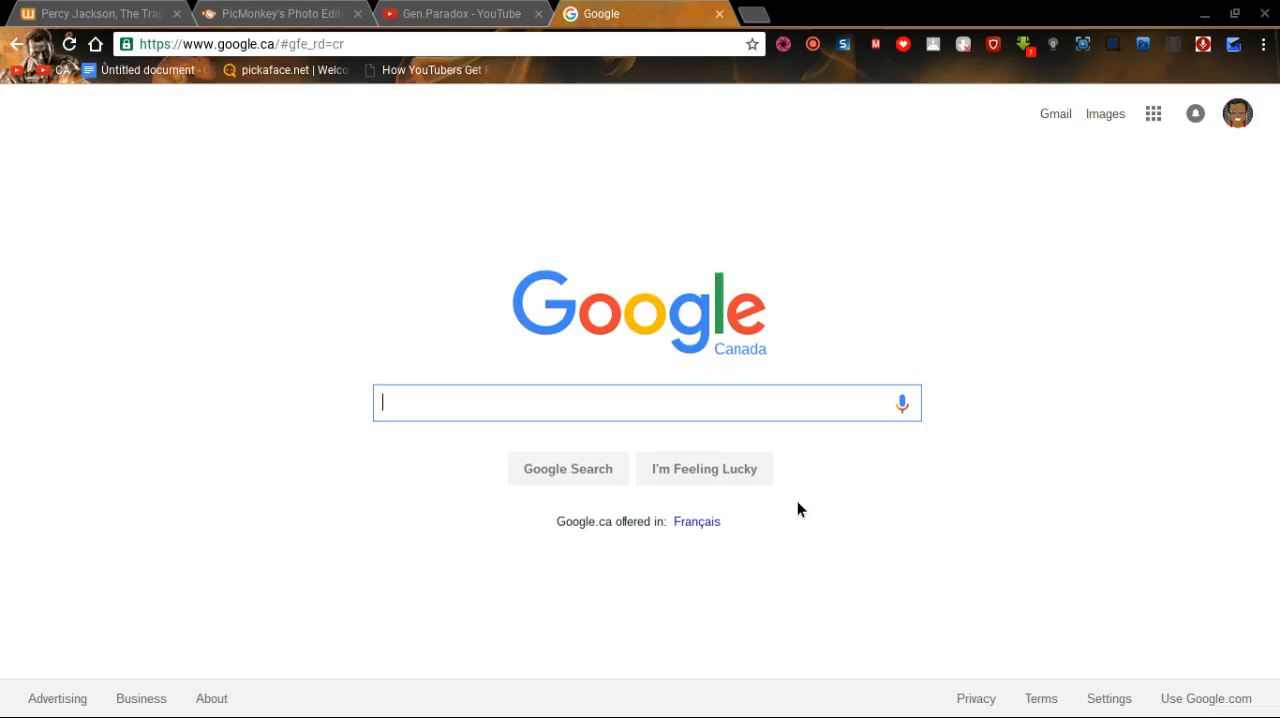
pyautogui.write('youtube ')
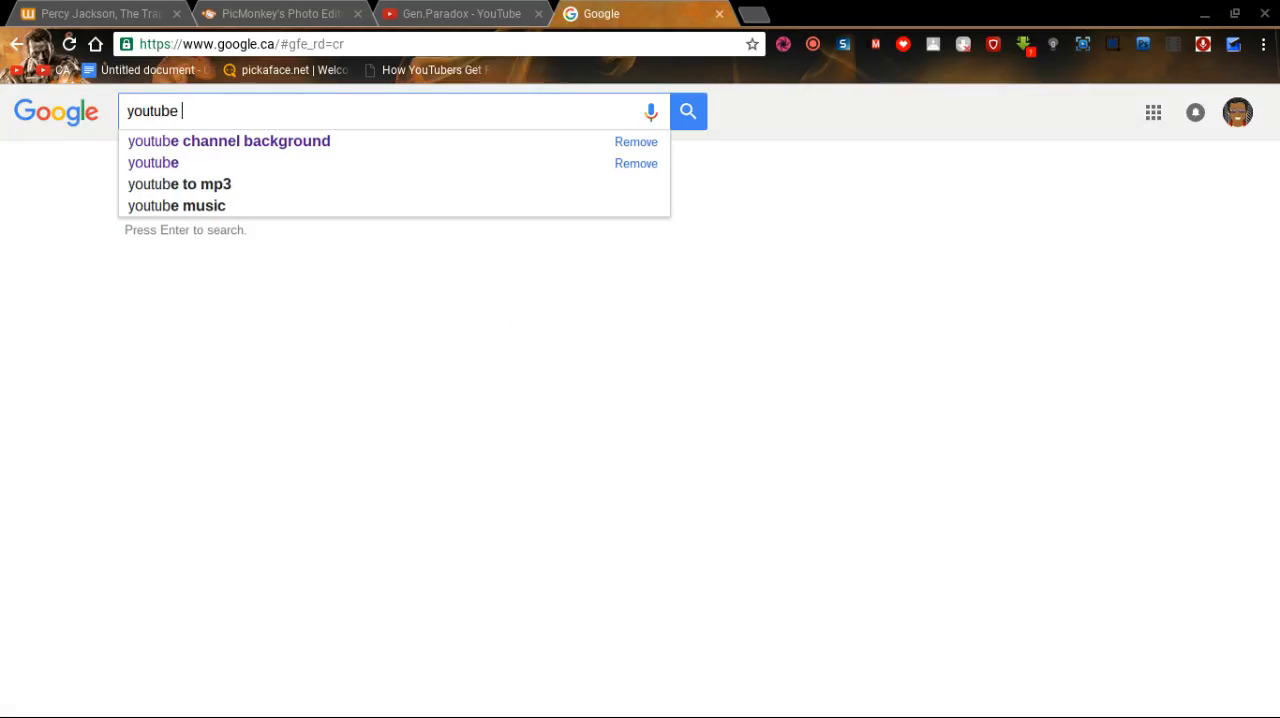
pyautogui.write('c')
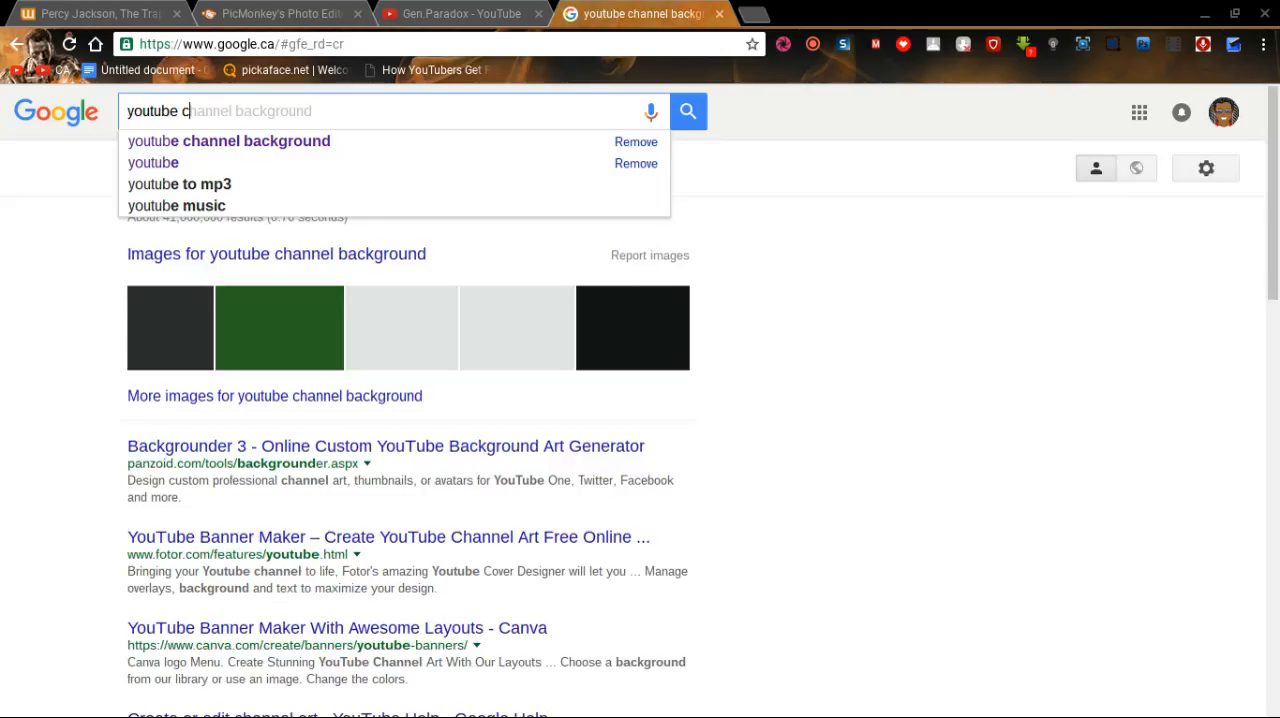
pyautogui.write('hannel a')
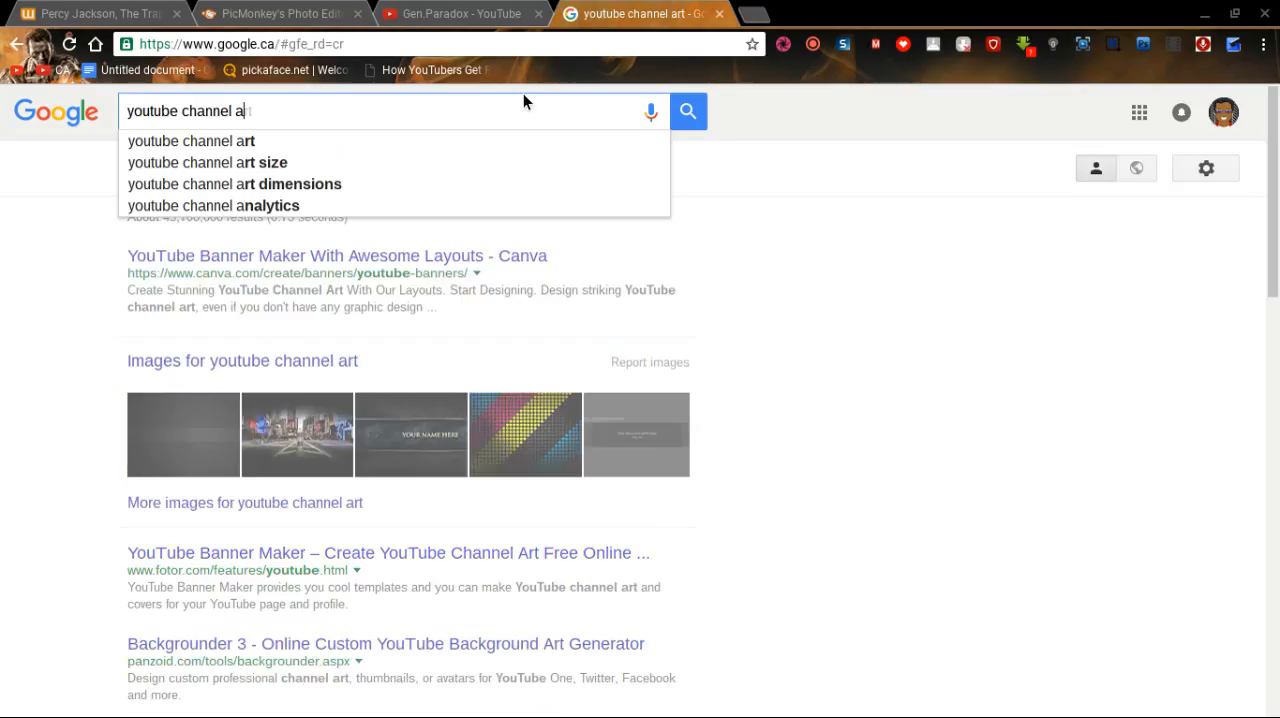
pyautogui.press('BackSpace')
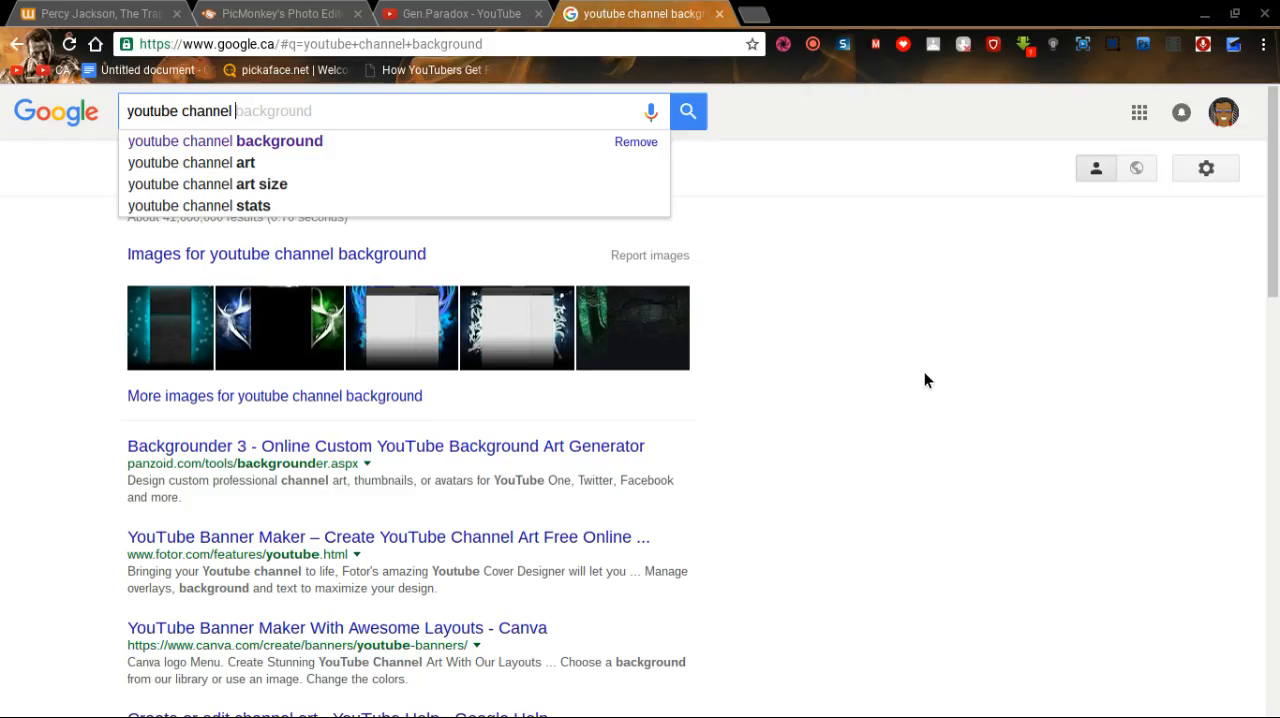
pyautogui.click(448, 151)
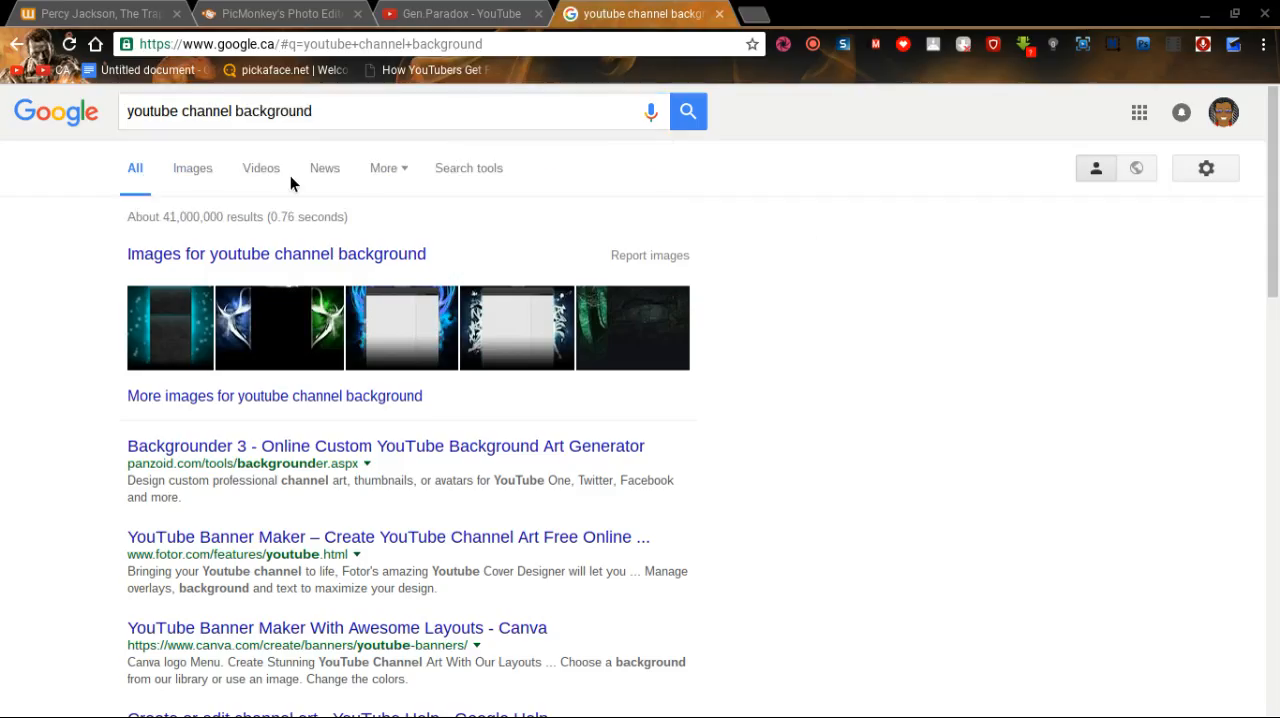
pyautogui.click(196, 168)
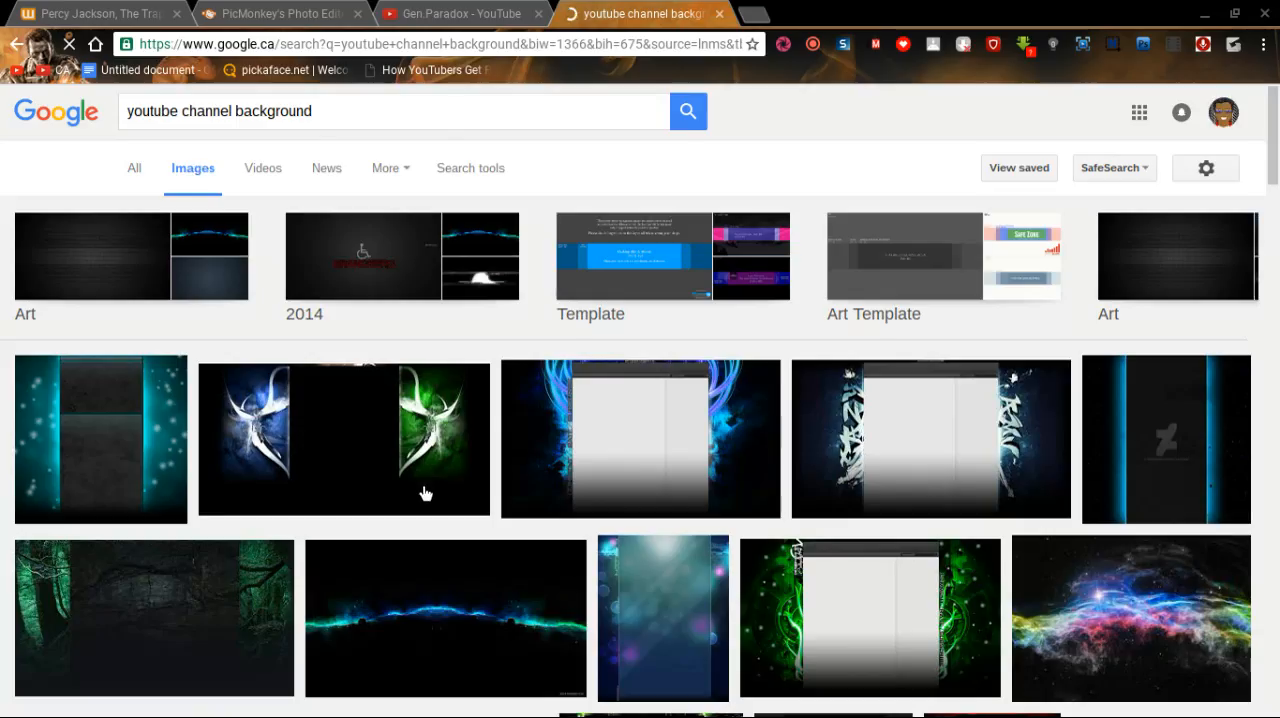
# Browse the channel background images and preview the Galaxy Dream wallpaper from mytubedesign.com.
pyautogui.scroll(-3, 737, 478)
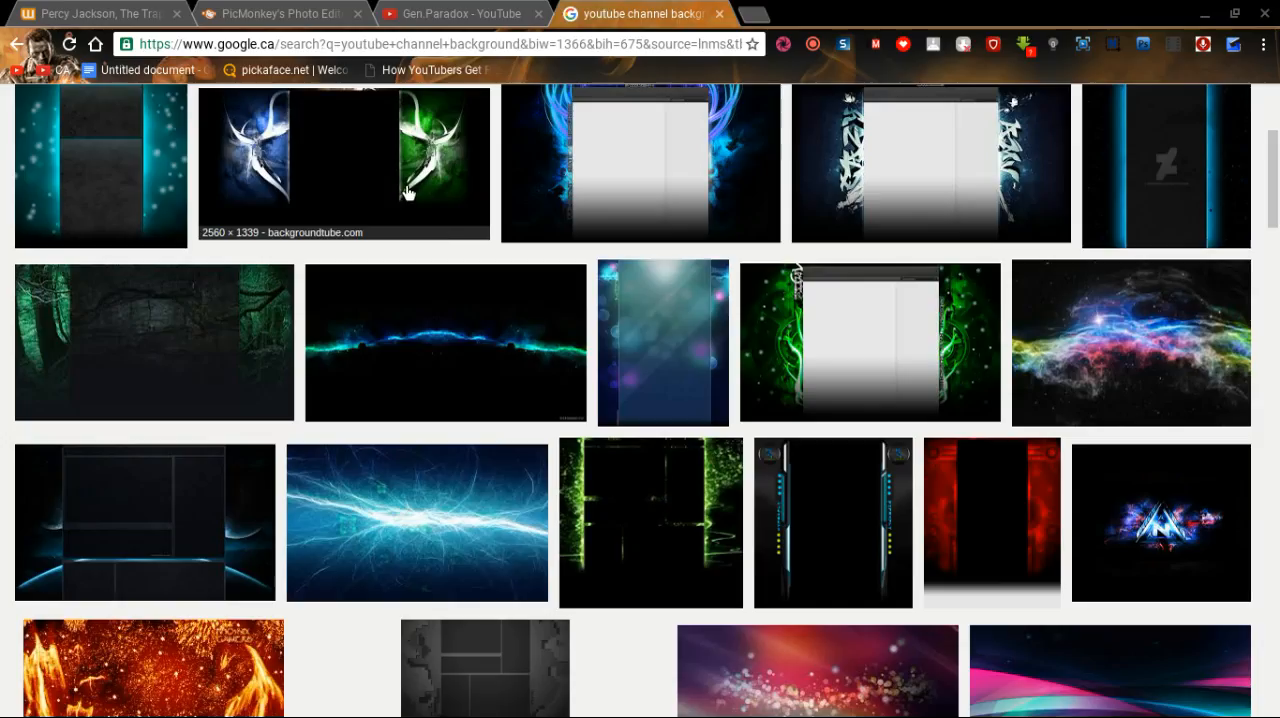
pyautogui.scroll(-2, 498, 361)
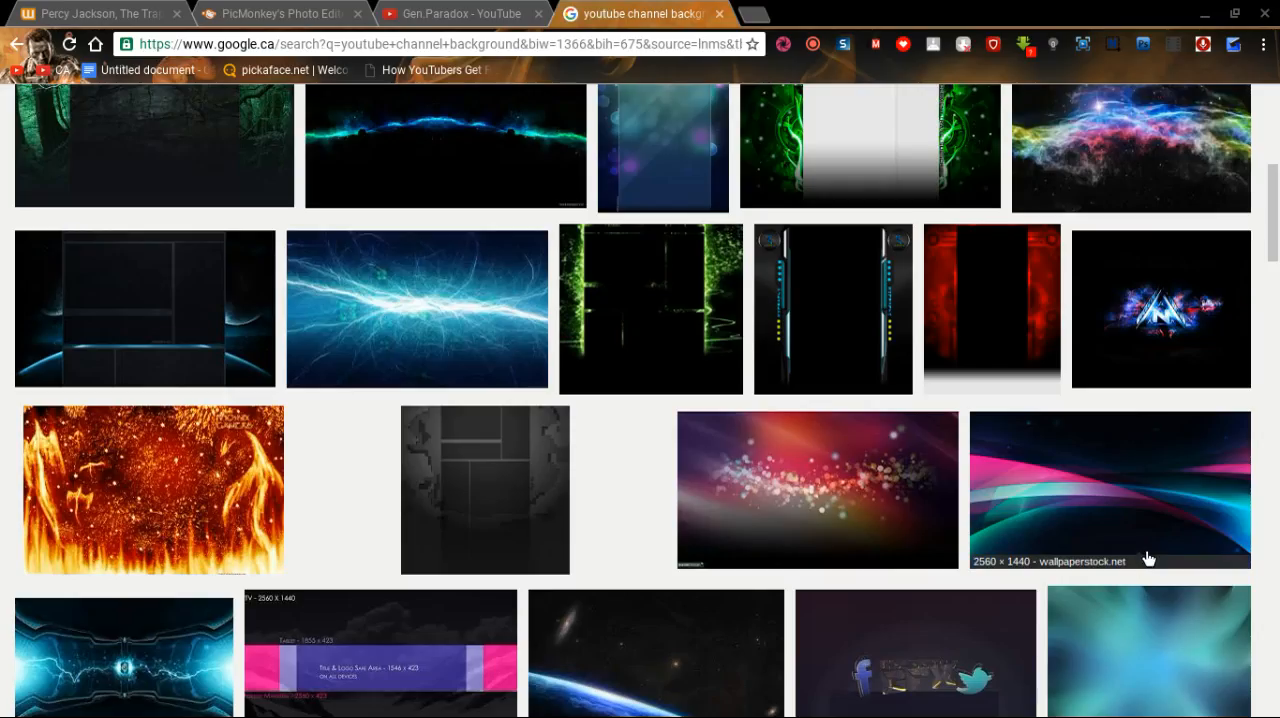
pyautogui.scroll(-3, 1148, 558)
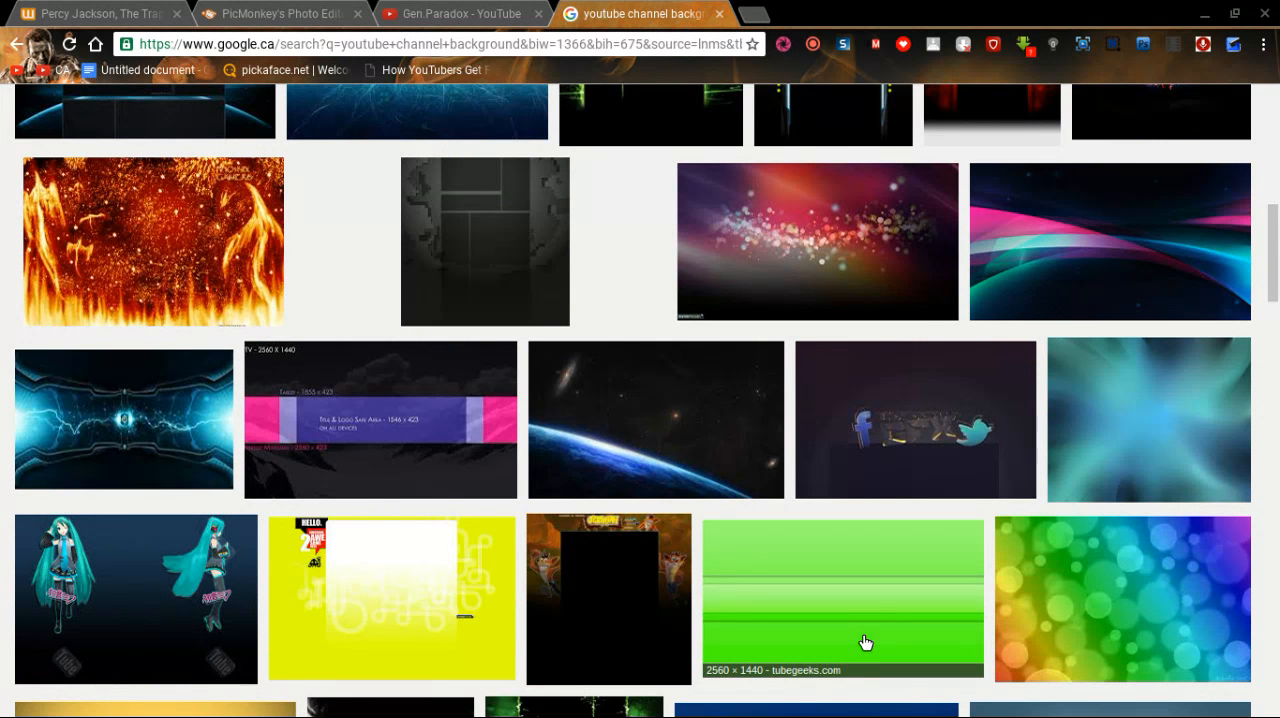
pyautogui.scroll(-3, 866, 642)
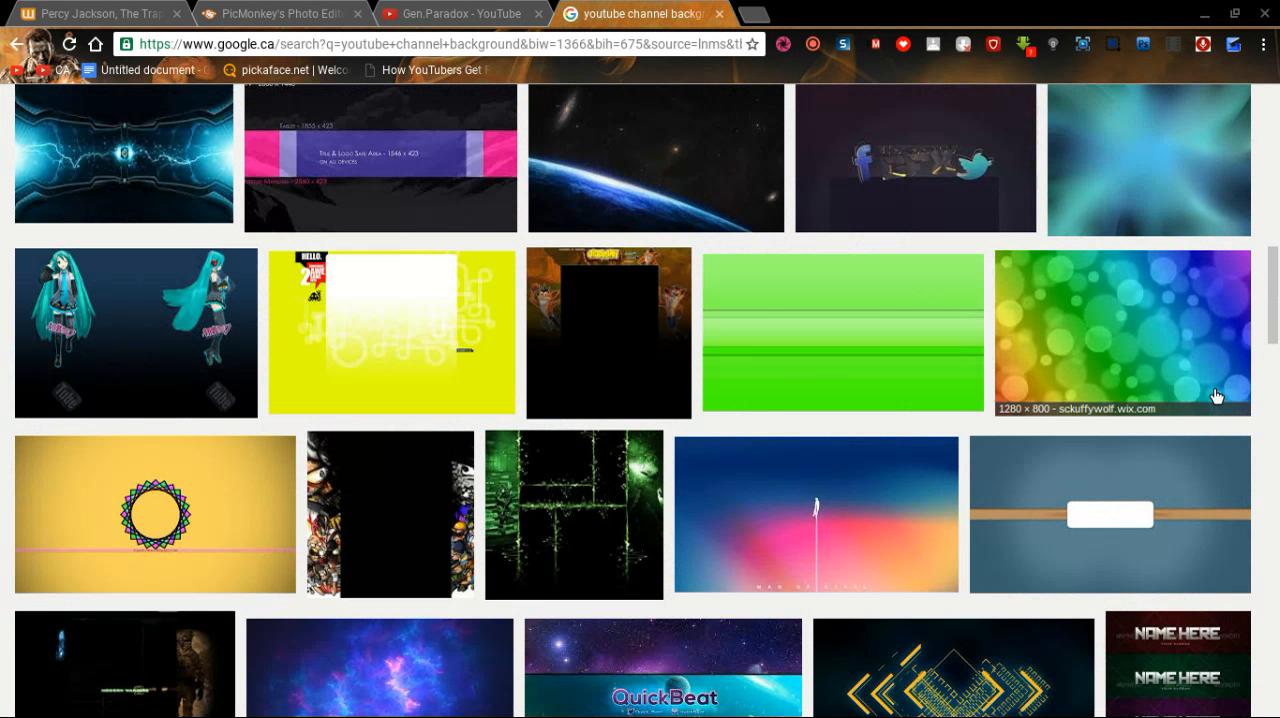
pyautogui.scroll(3, 420, 495)
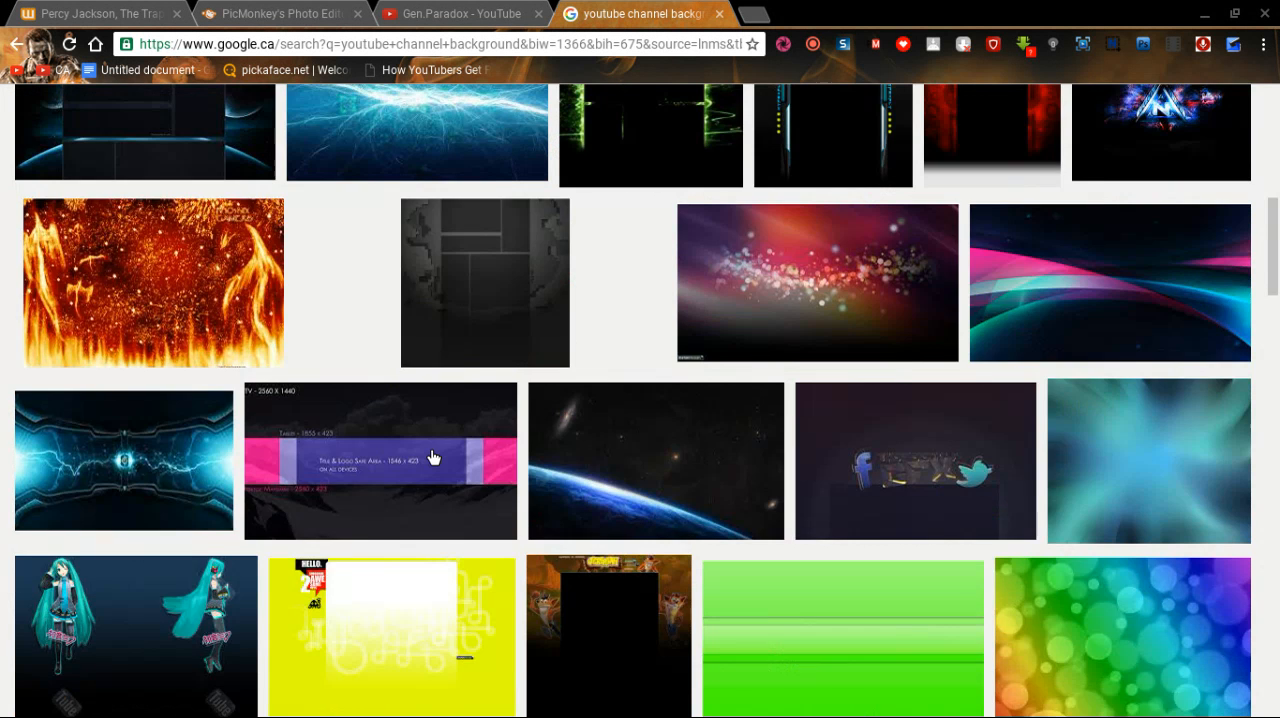
pyautogui.scroll(2, 431, 452)
pyautogui.scroll(3, 431, 457)
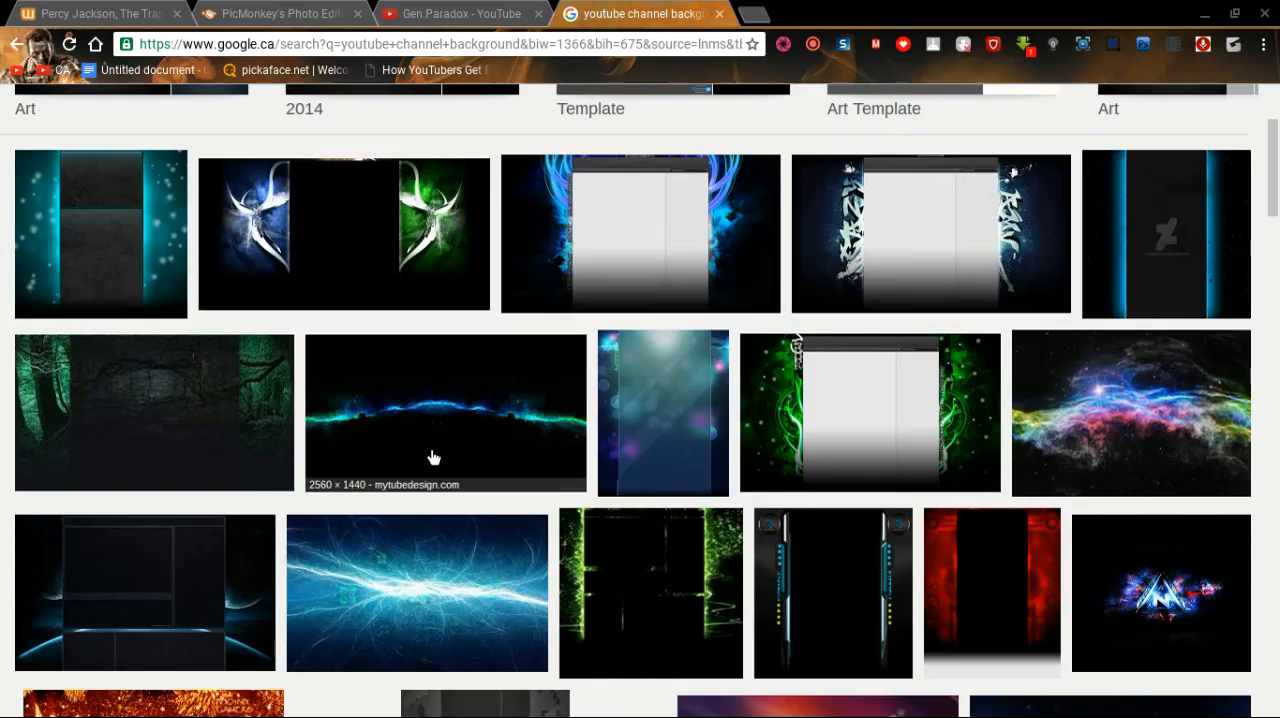
pyautogui.click(432, 452)
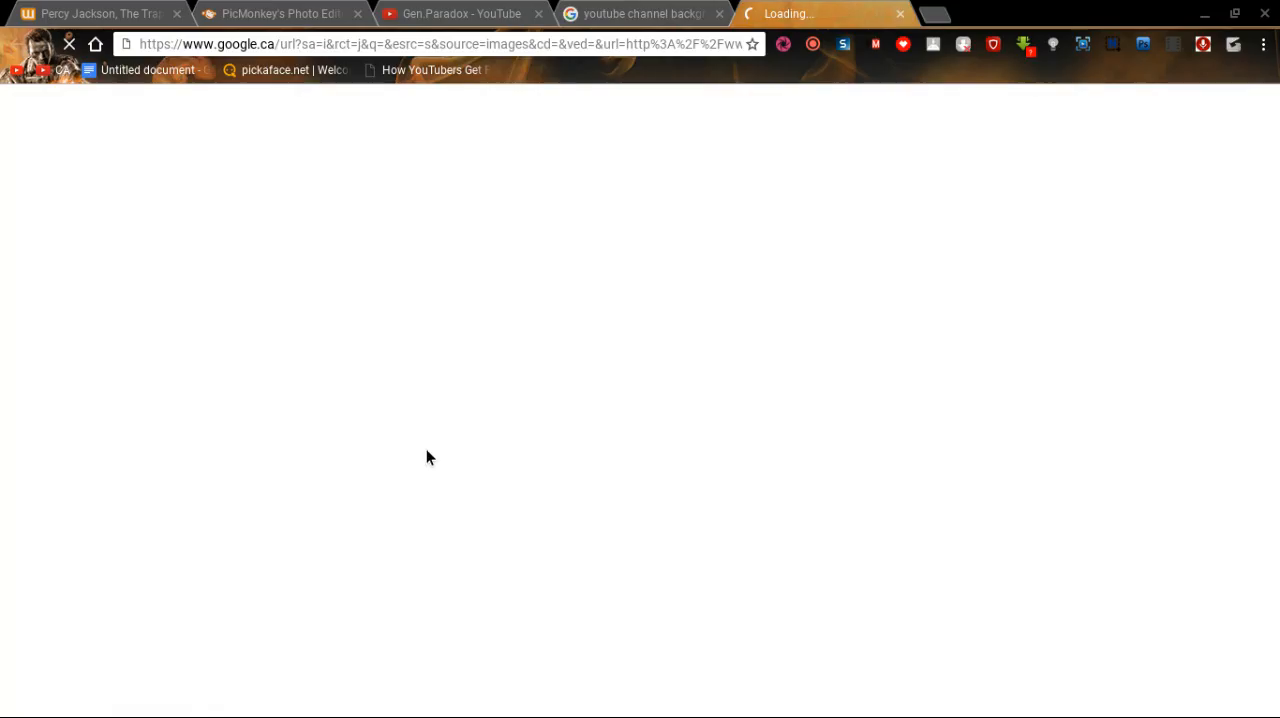
pyautogui.hotkey('ctrl', 'w')
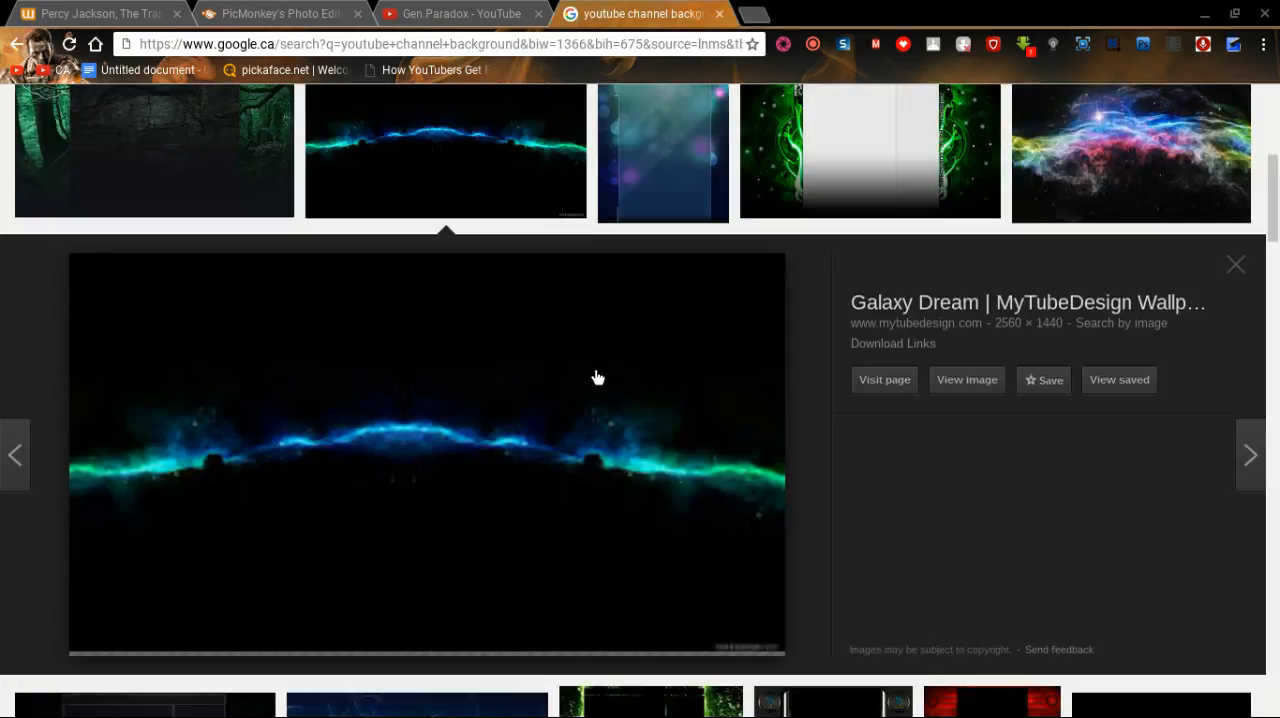
# View the Galaxy Dream image at full size in its own tab, and close that tab.
pyautogui.click(966, 380)
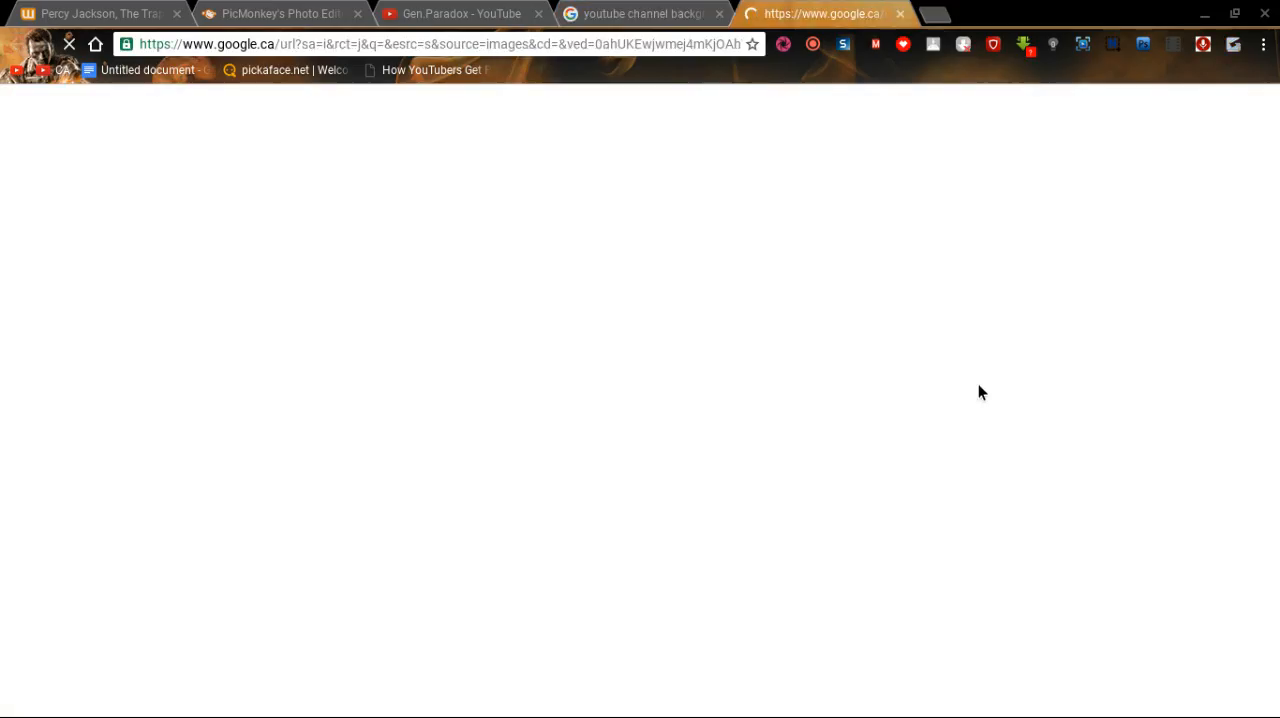
pyautogui.click(632, 12)
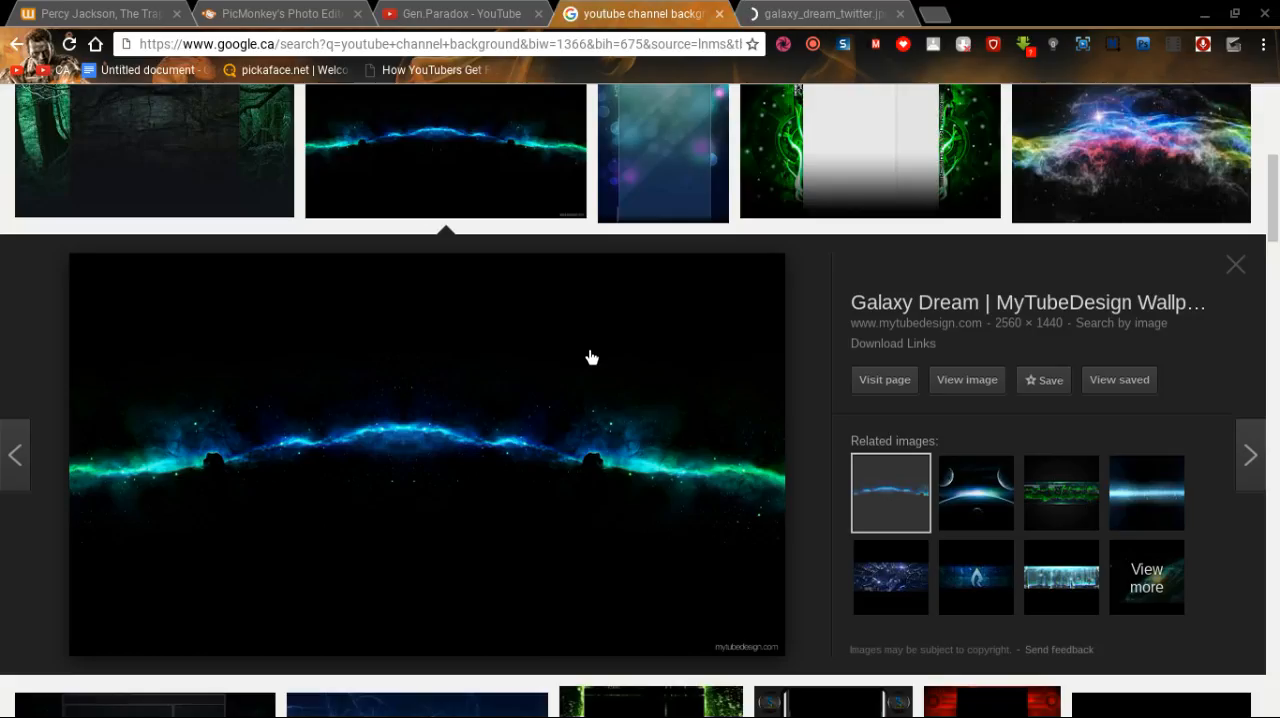
pyautogui.click(591, 357)
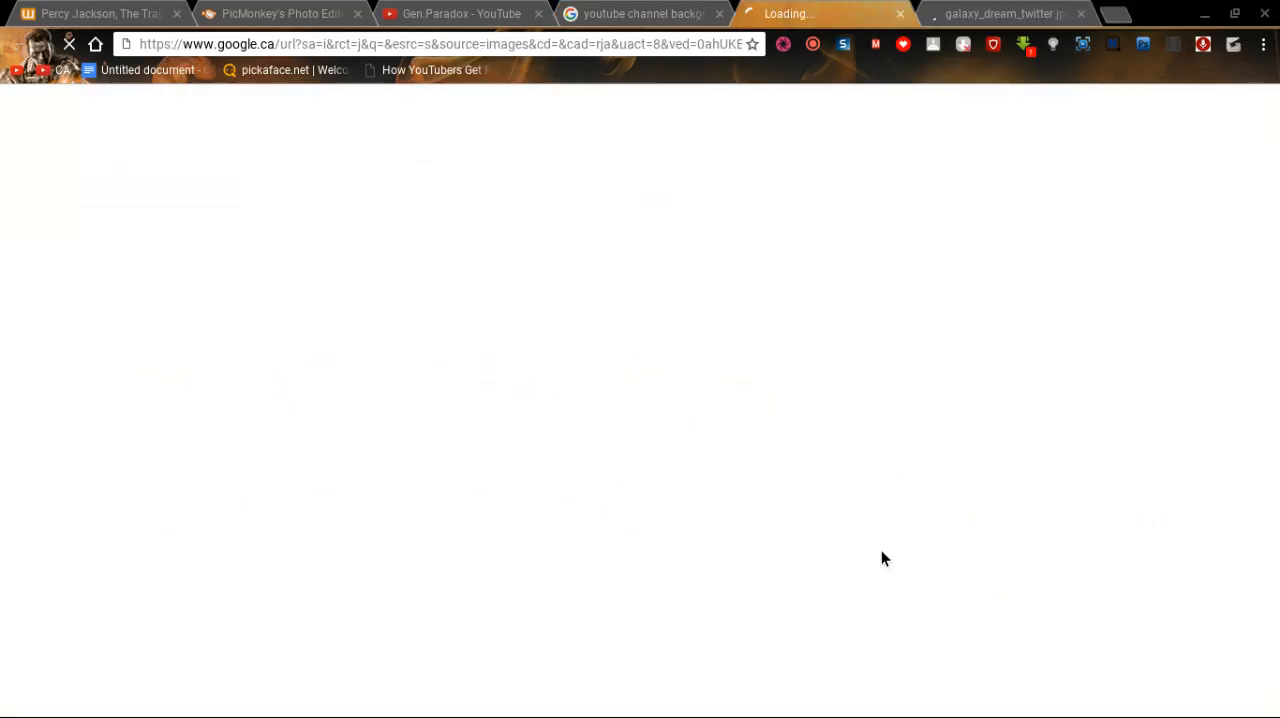
pyautogui.click(899, 15)
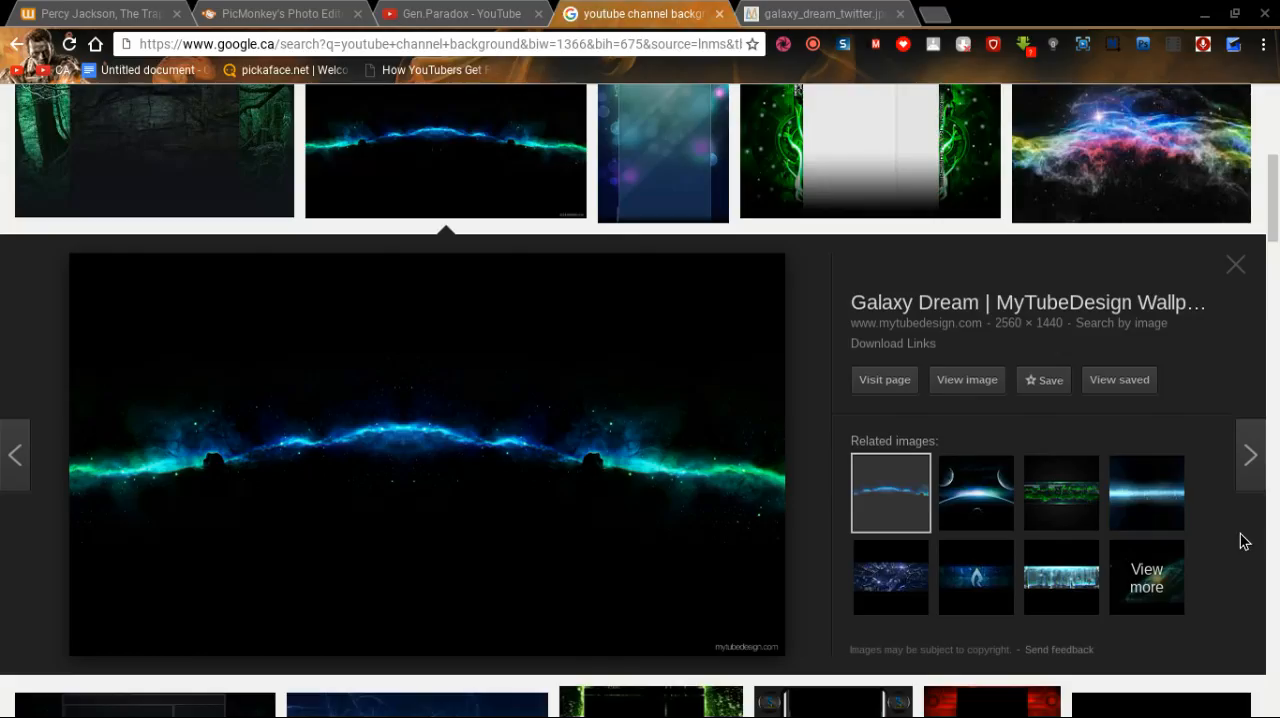
pyautogui.click(775, 12)
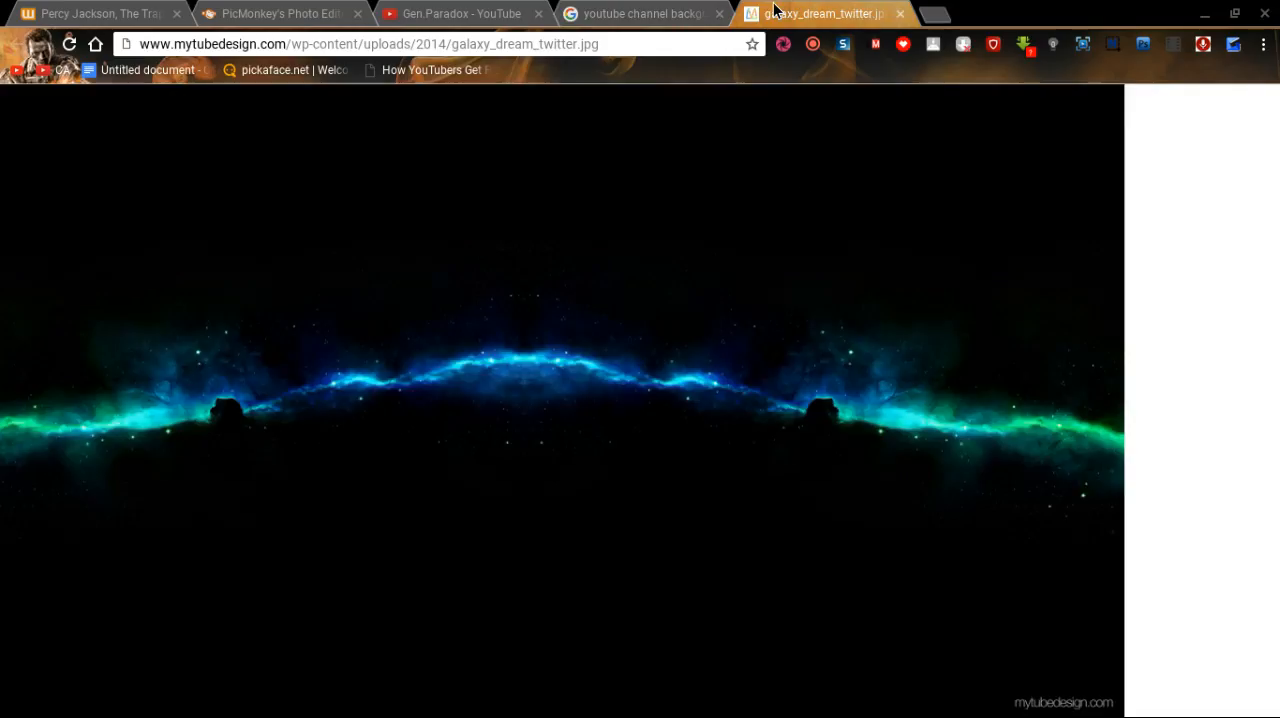
pyautogui.click(900, 14)
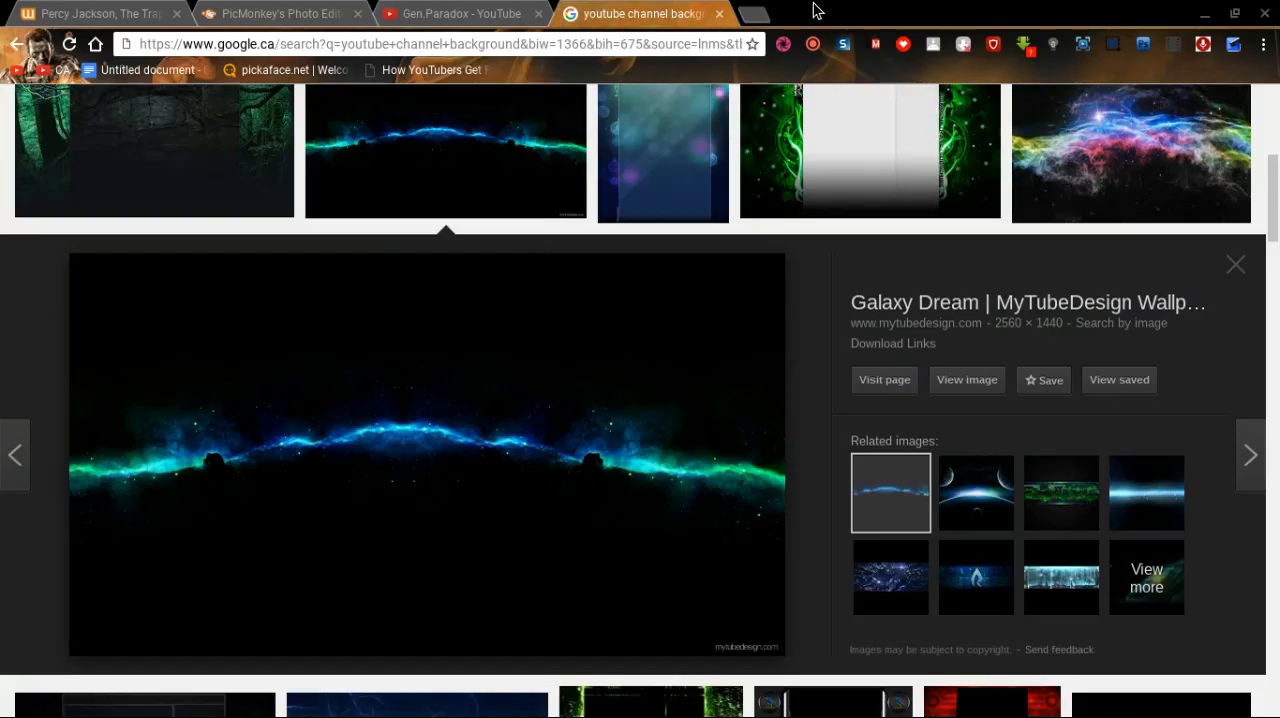
# Compare the background image results with the finished banner in PicMonkey, ending in the PicMonkey editor.
pyautogui.scroll(5, 652, 206)
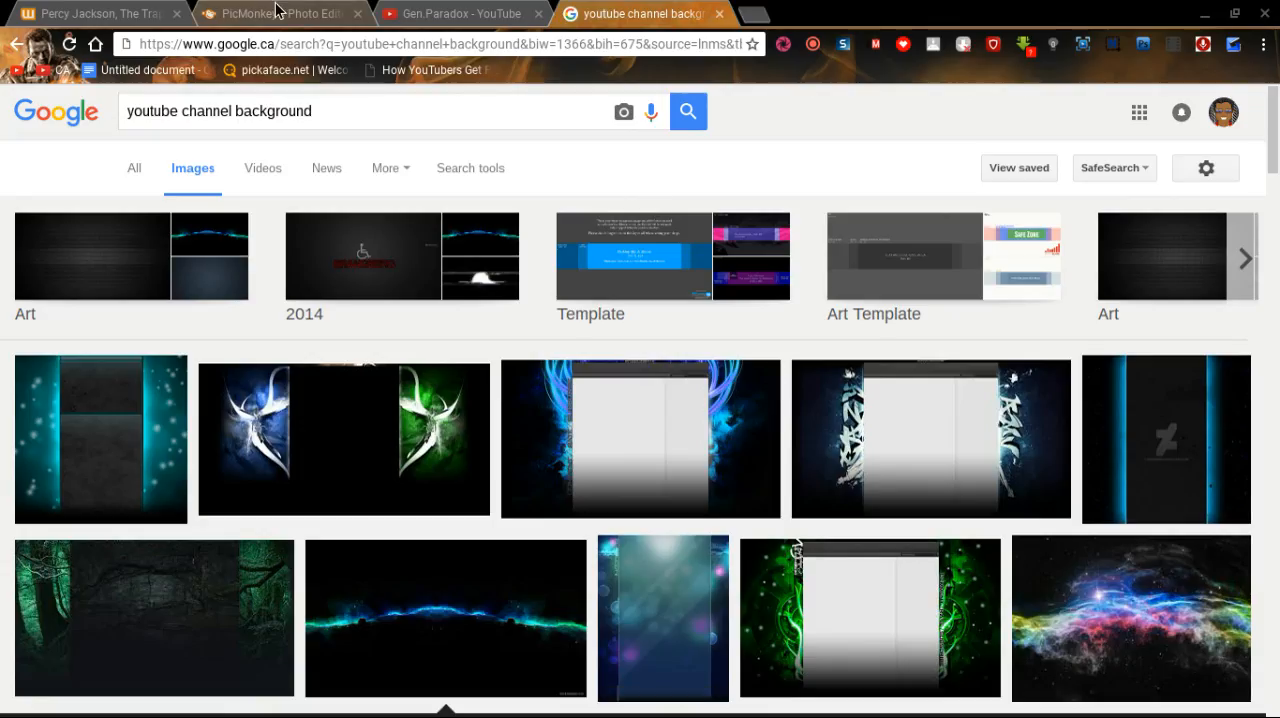
pyautogui.click(318, 10)
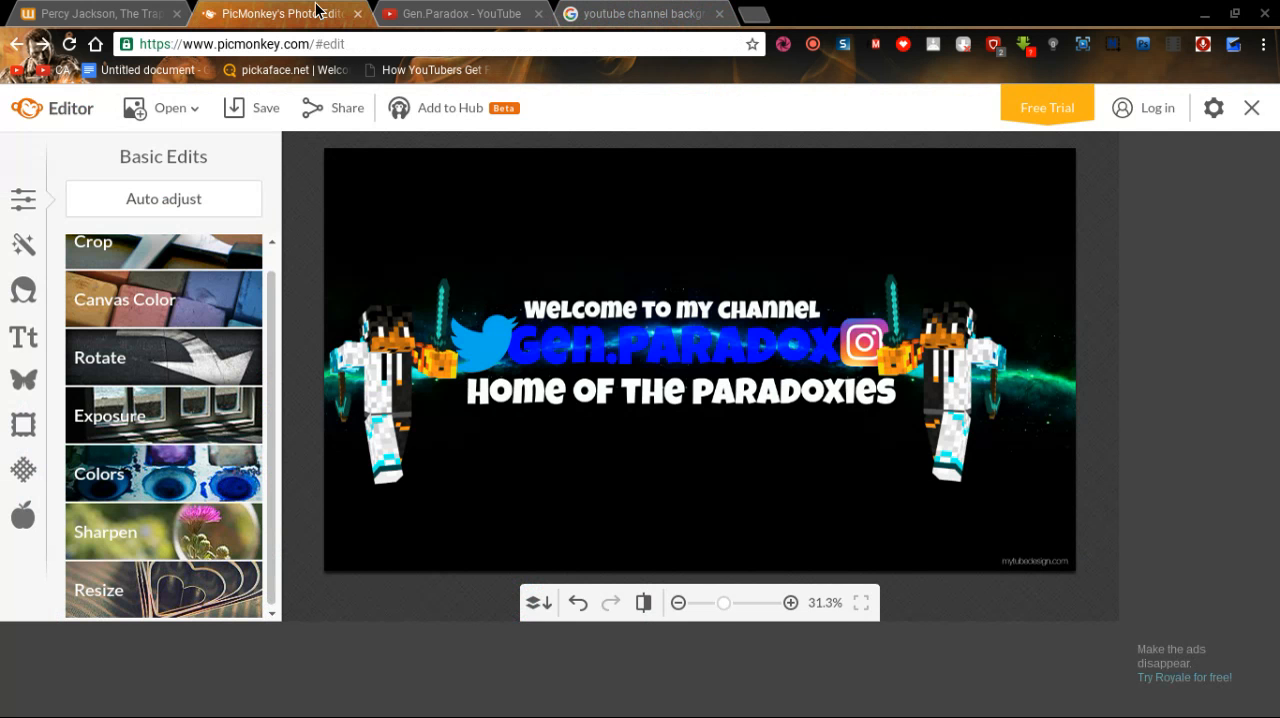
pyautogui.click(631, 10)
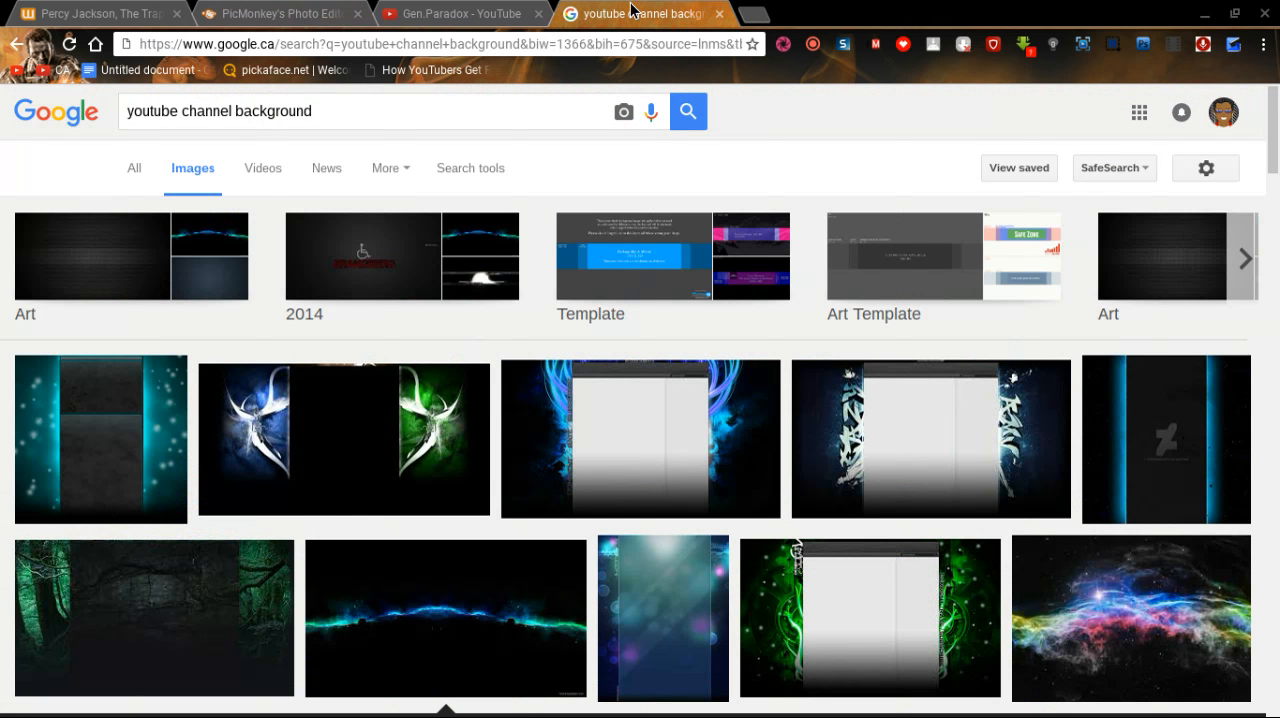
pyautogui.click(320, 10)
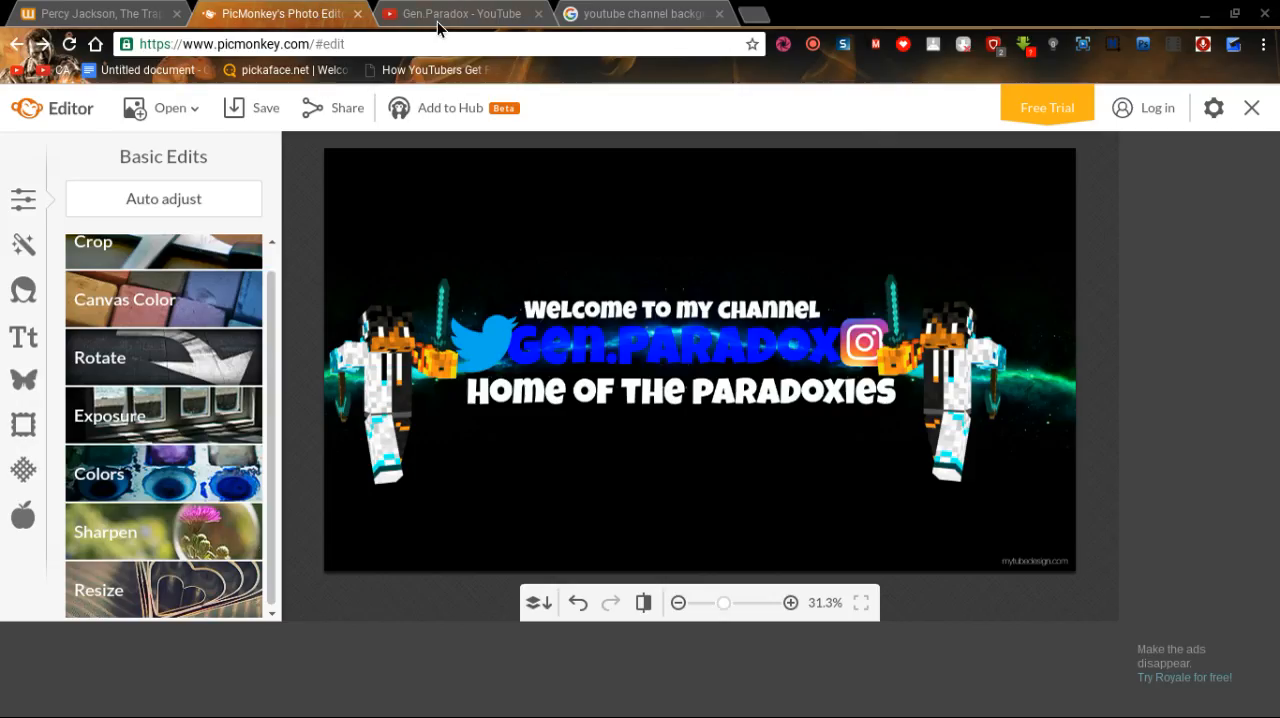
# Leave the finished banner and load the picmonkey.com home page.
pyautogui.click(524, 49)
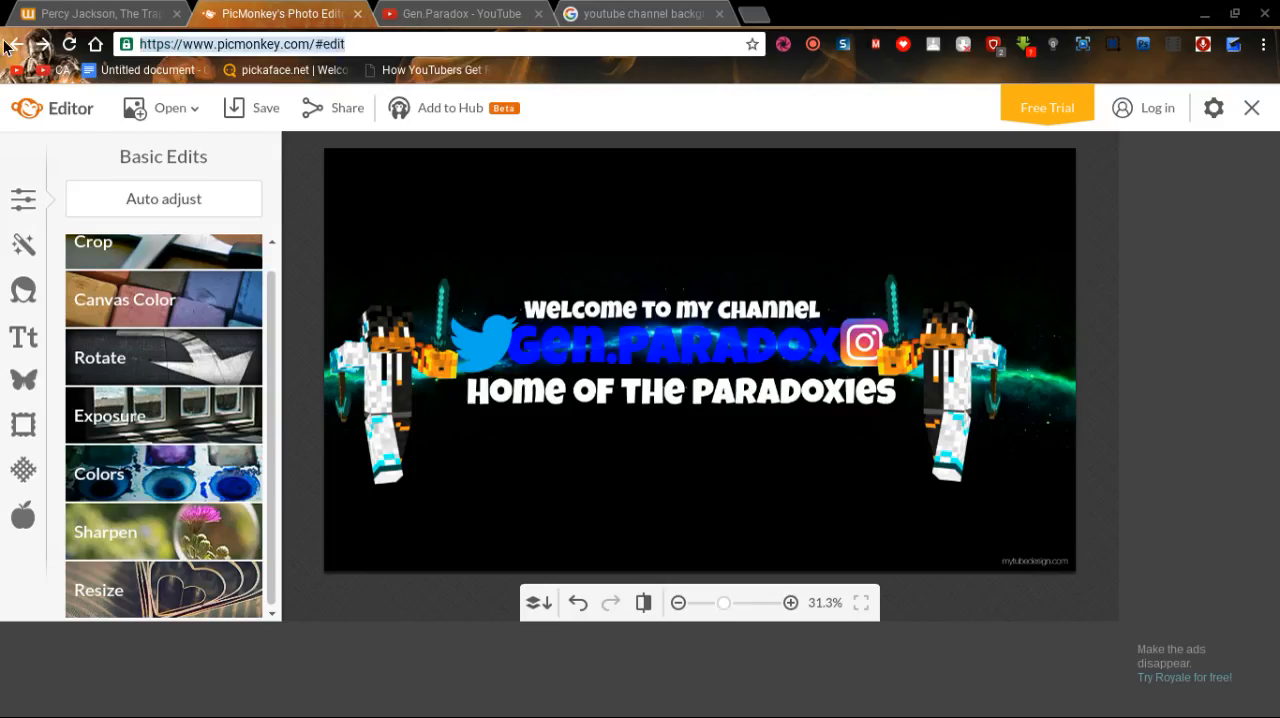
pyautogui.write('pick')
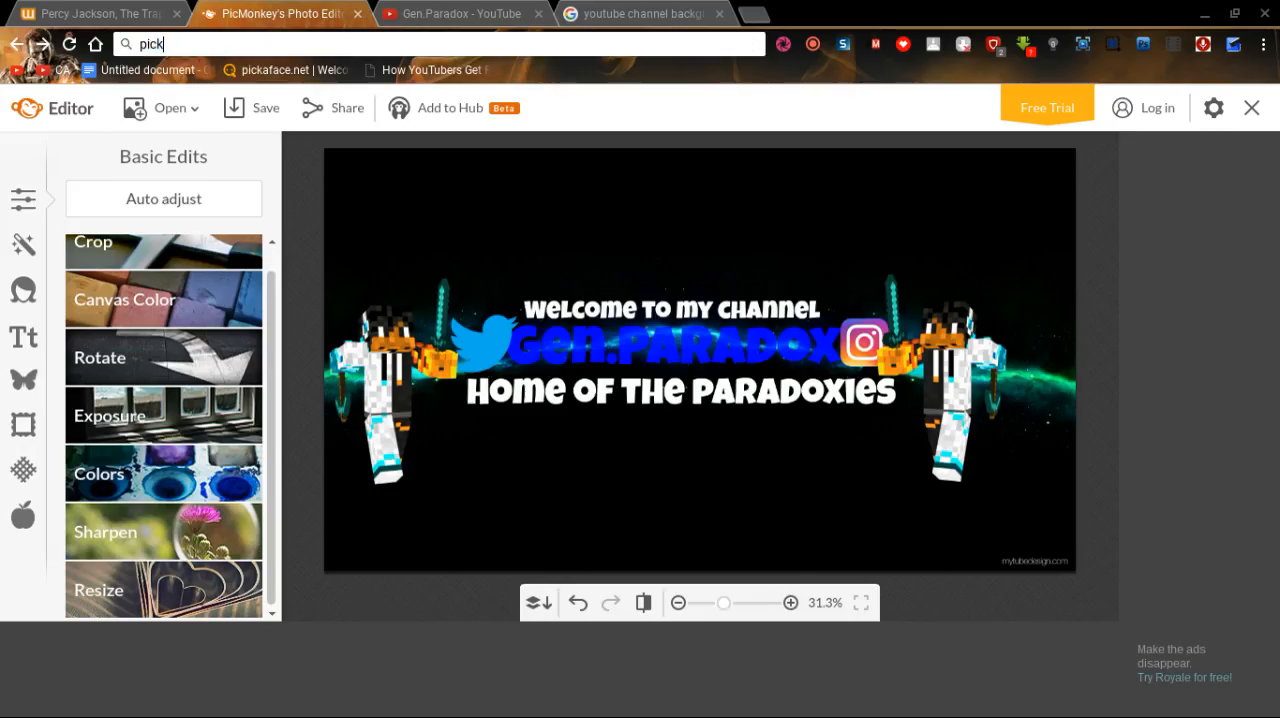
pyautogui.press('BackSpace')
pyautogui.write('monkey.com')
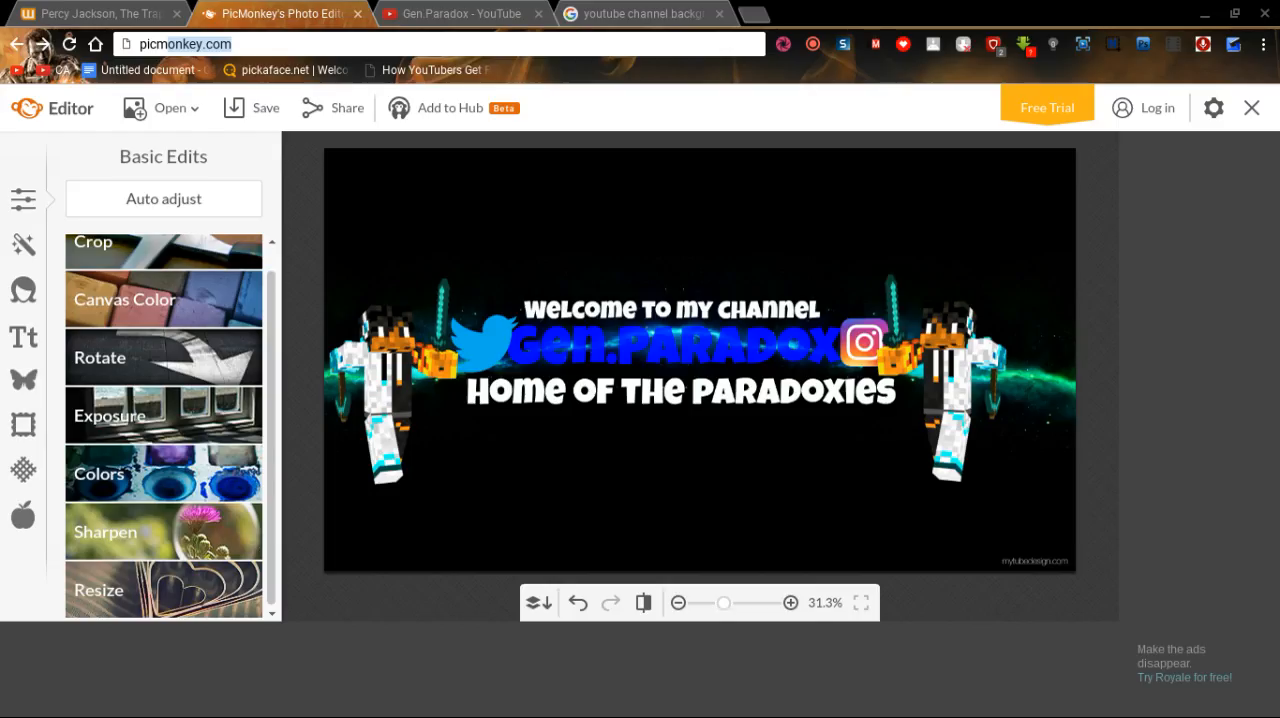
pyautogui.press('Return')
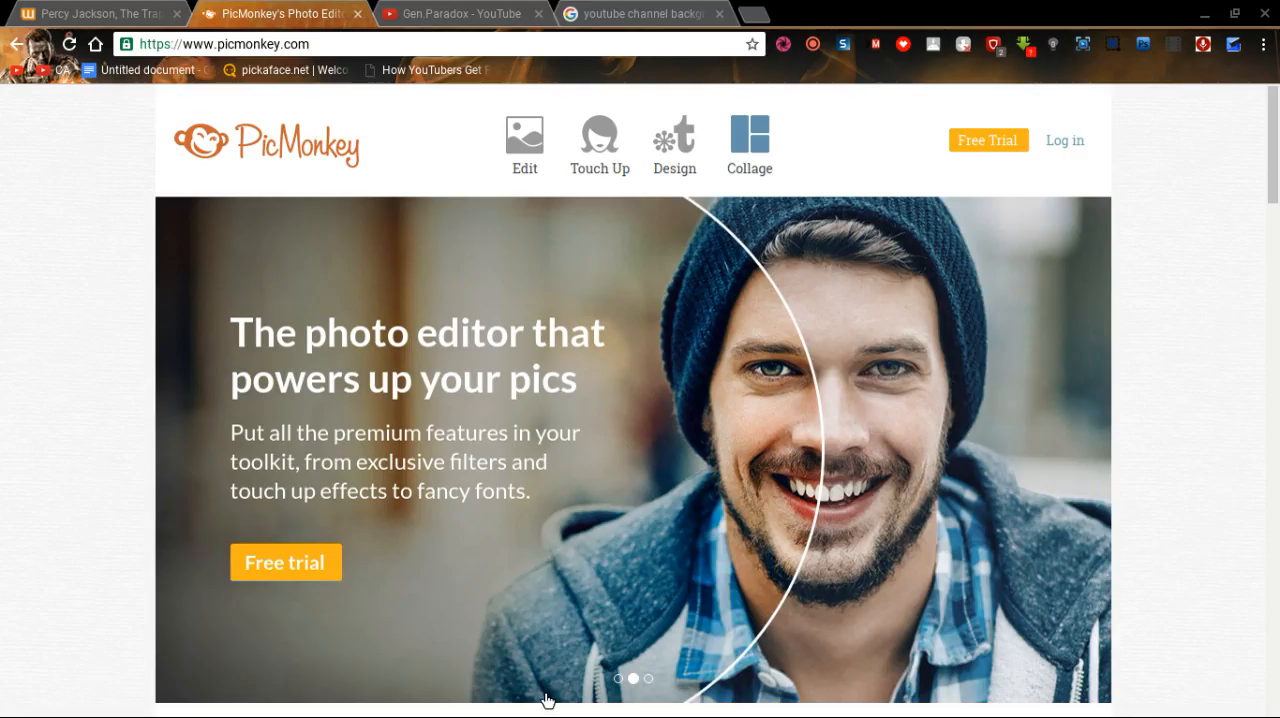
# Choose to edit a photo from the computer and open the downloaded galaxy background image in the editor.
pyautogui.click(539, 157)
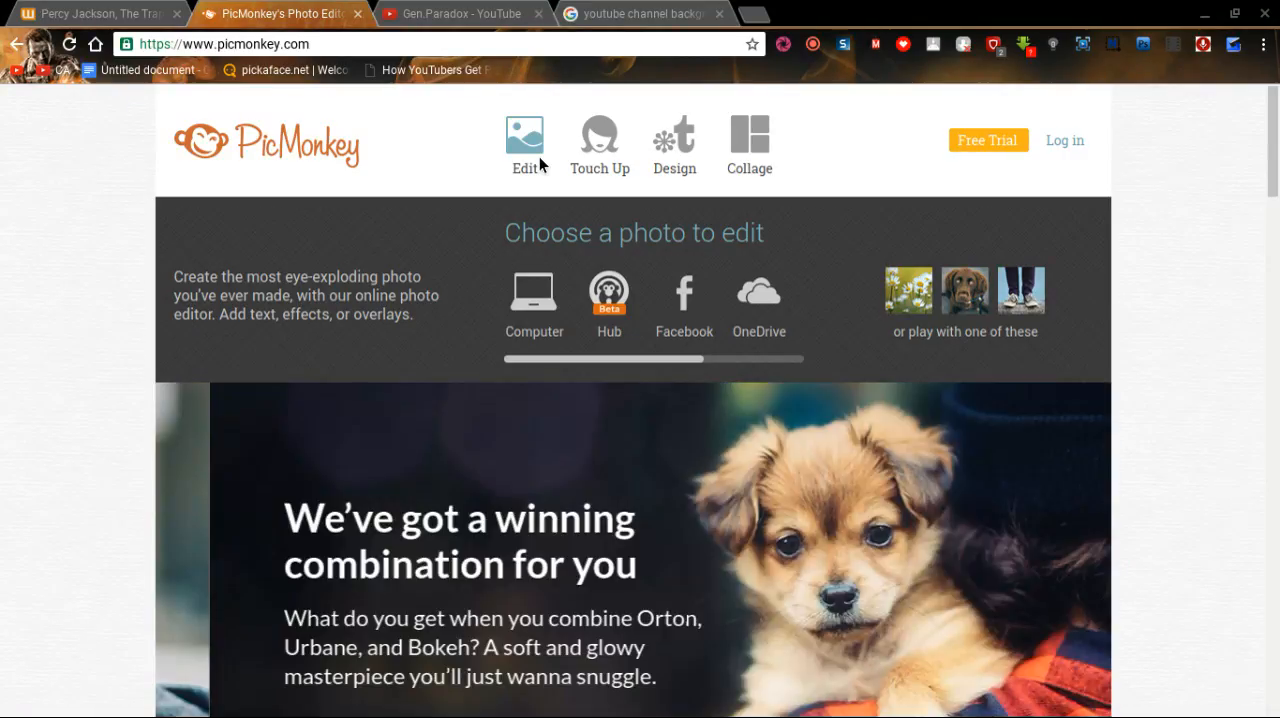
pyautogui.moveTo(594, 152)
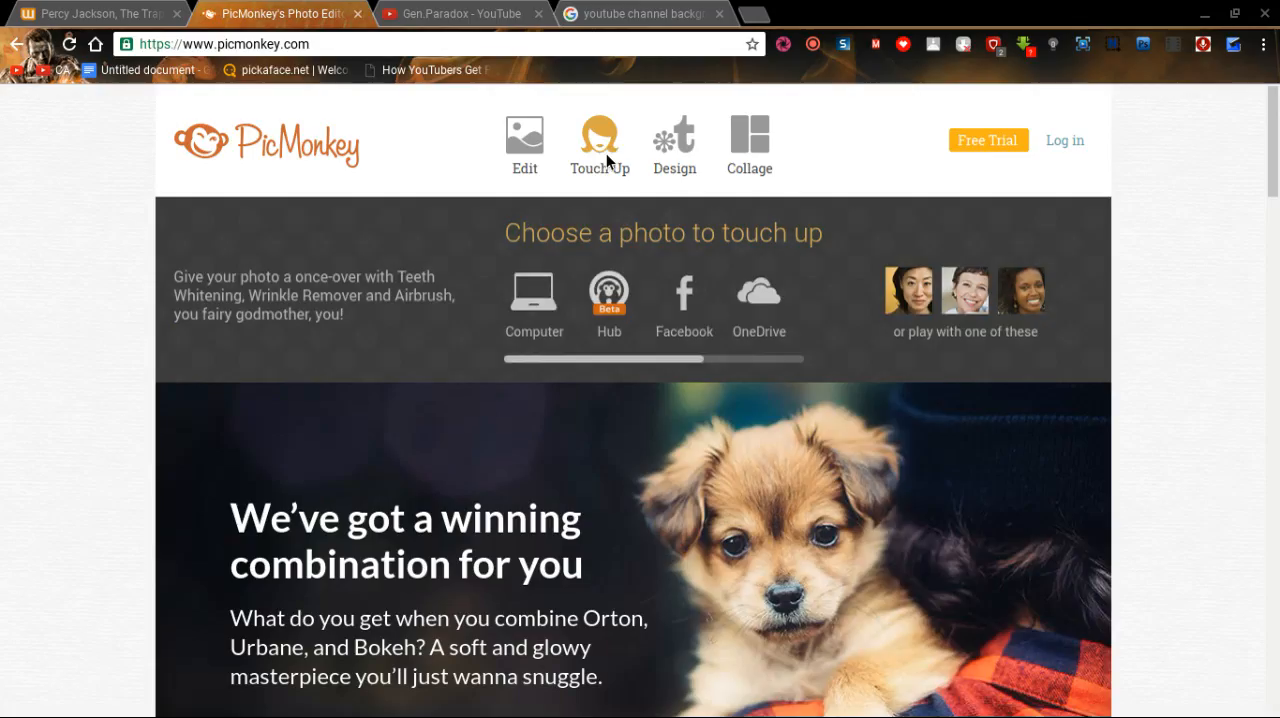
pyautogui.moveTo(667, 146)
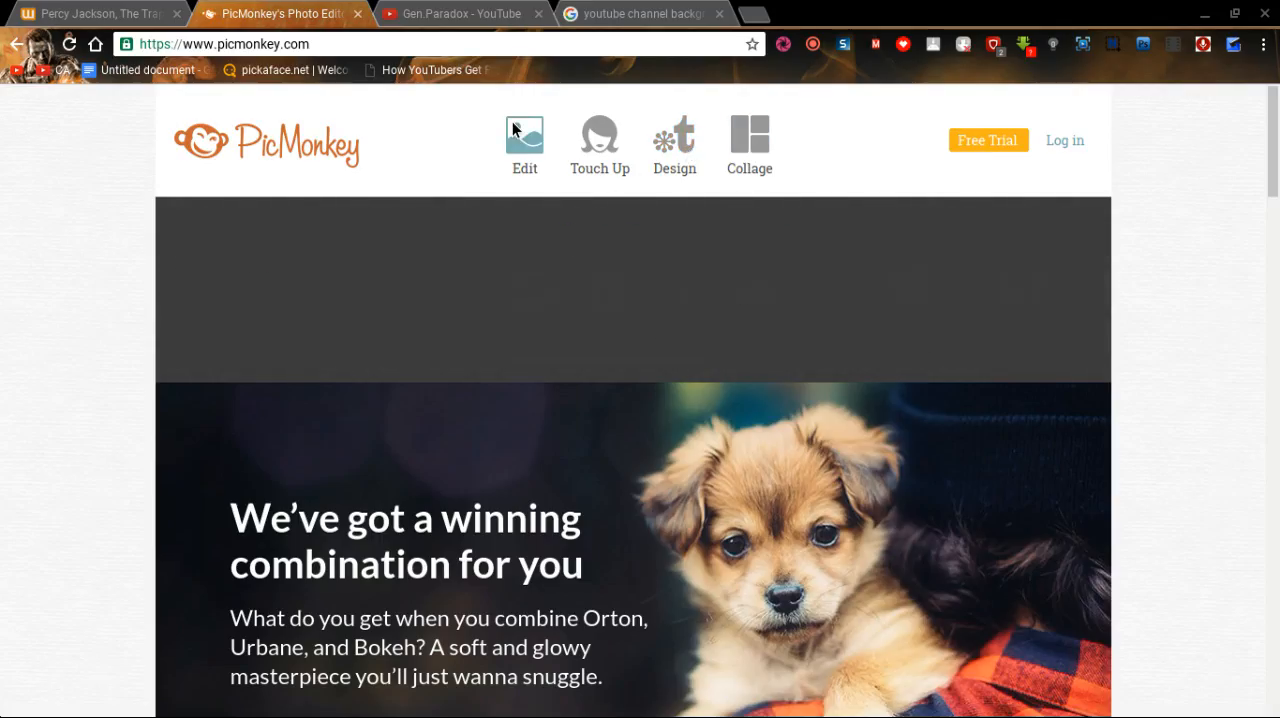
pyautogui.moveTo(515, 132)
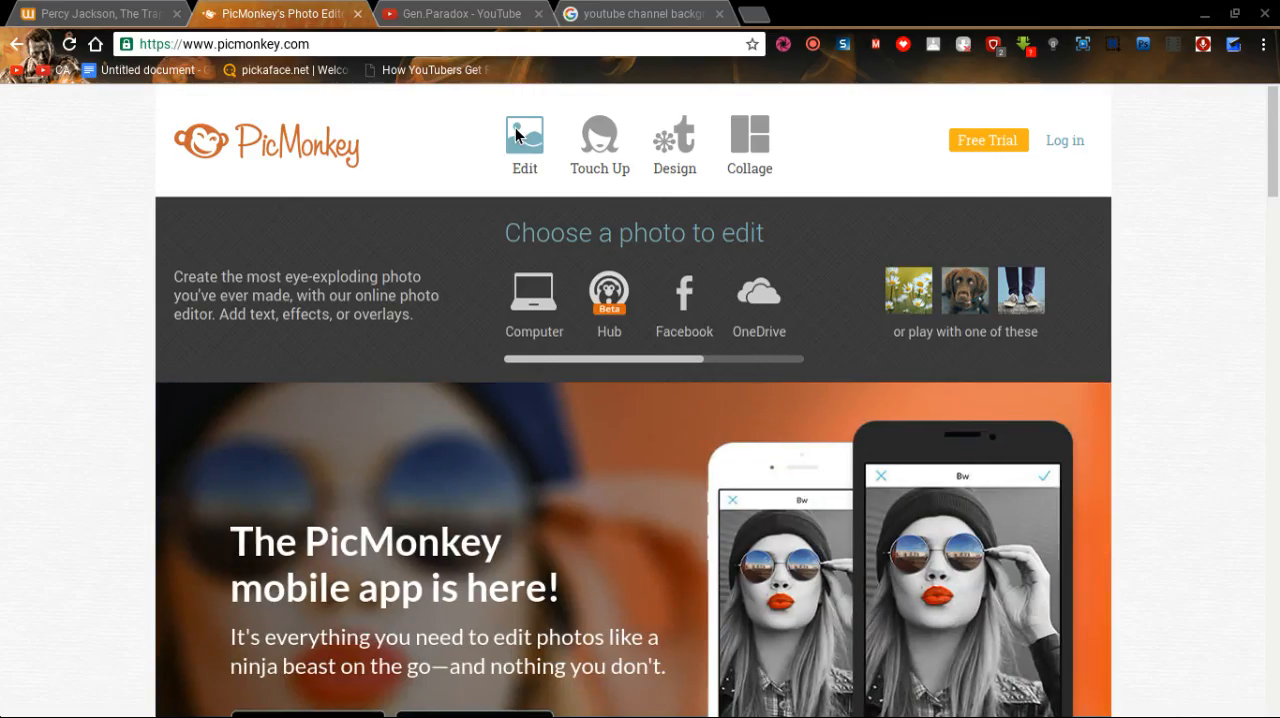
pyautogui.click(553, 296)
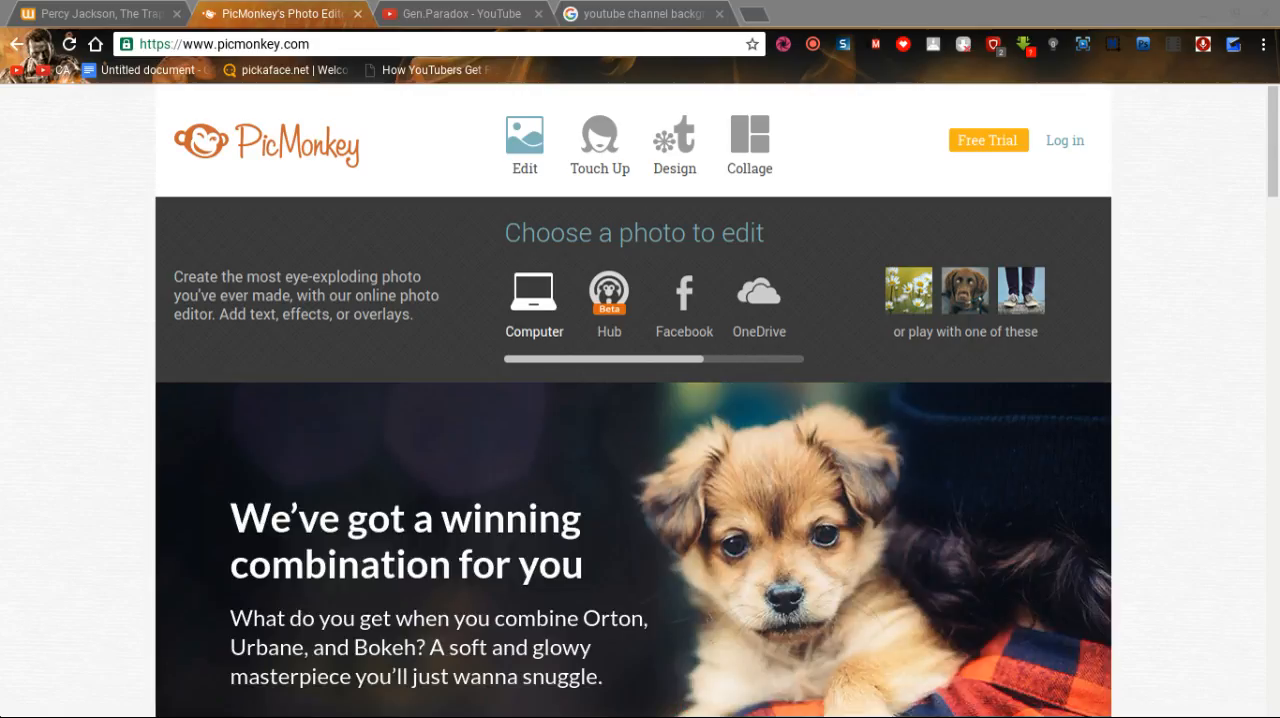
pyautogui.click(962, 642)
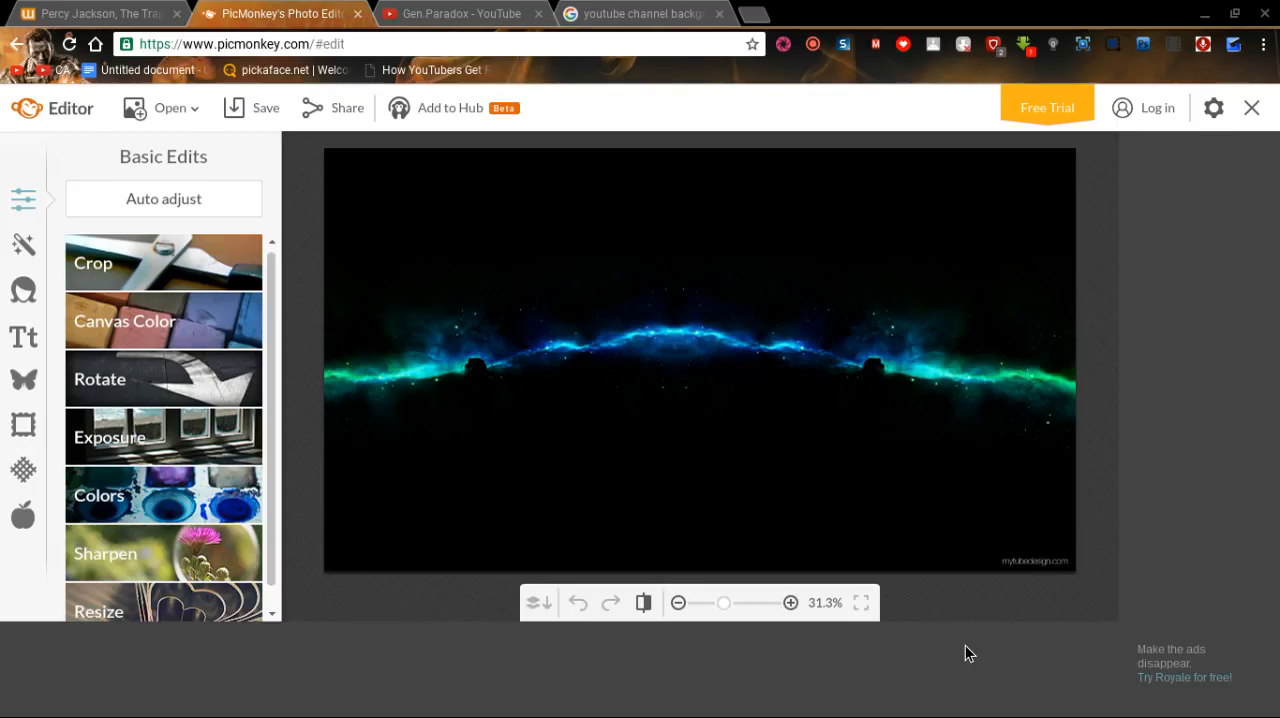
# Open the text tools, look at the existing YouTube channel banner for reference, and search the fonts for "lu" to get Luckiest Guy.
pyautogui.click(26, 338)
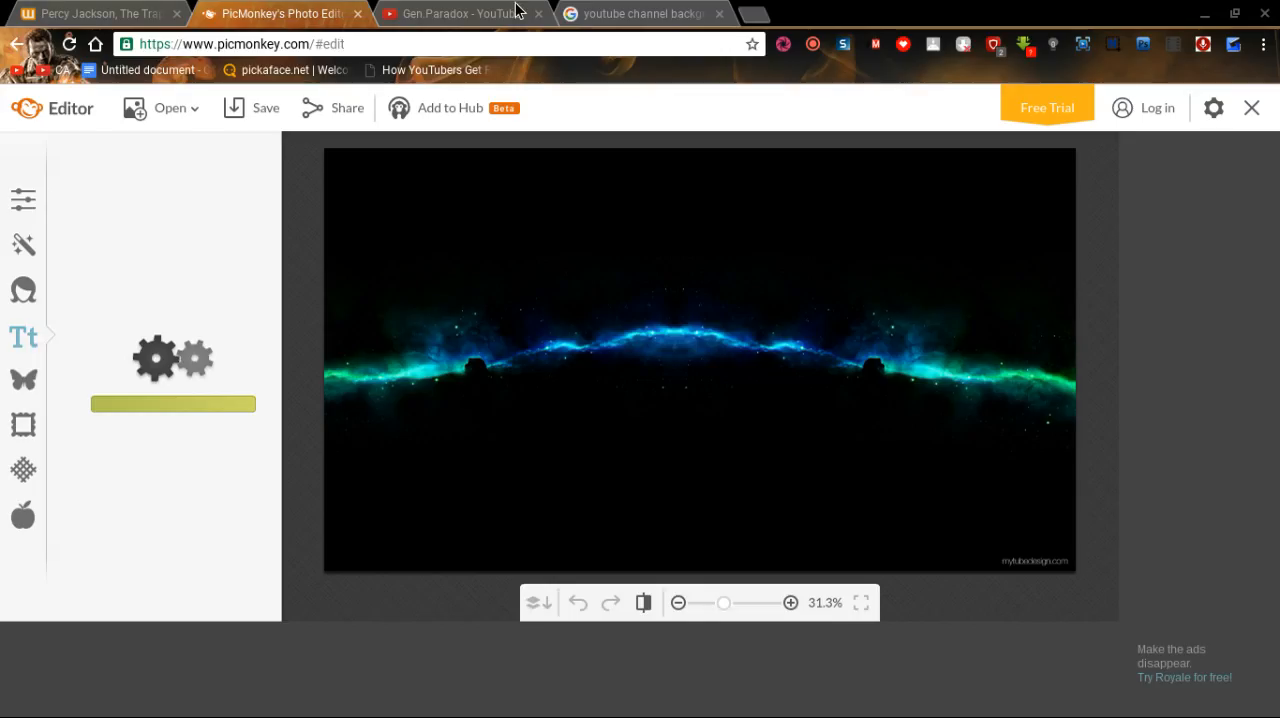
pyautogui.click(473, 10)
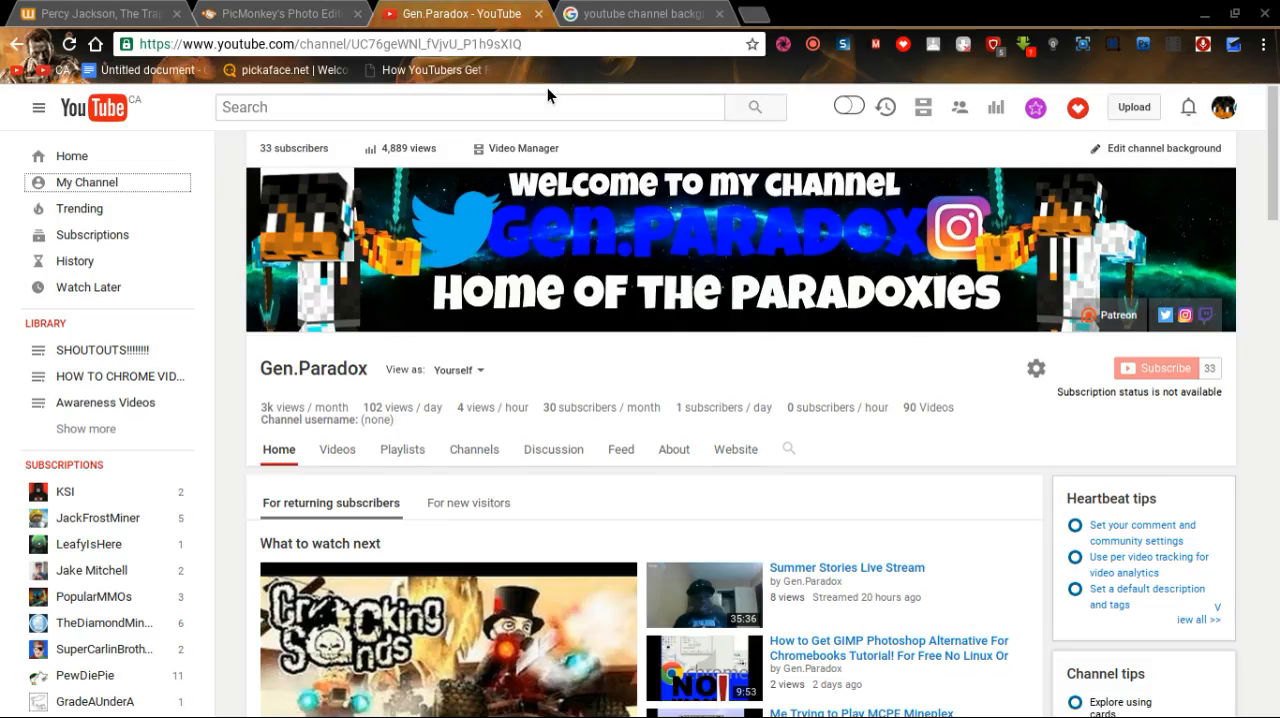
pyautogui.hotkey('ctrl', 'shift', 'Tab')
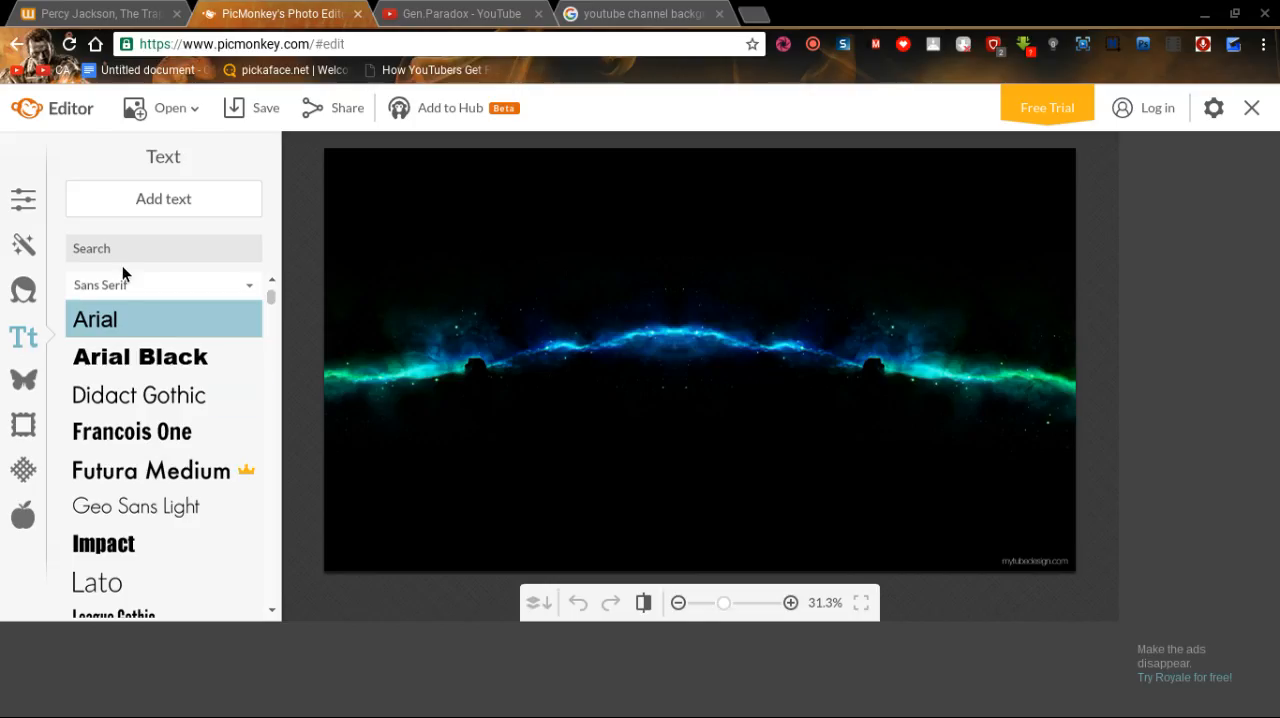
pyautogui.click(146, 257)
pyautogui.write('lu')
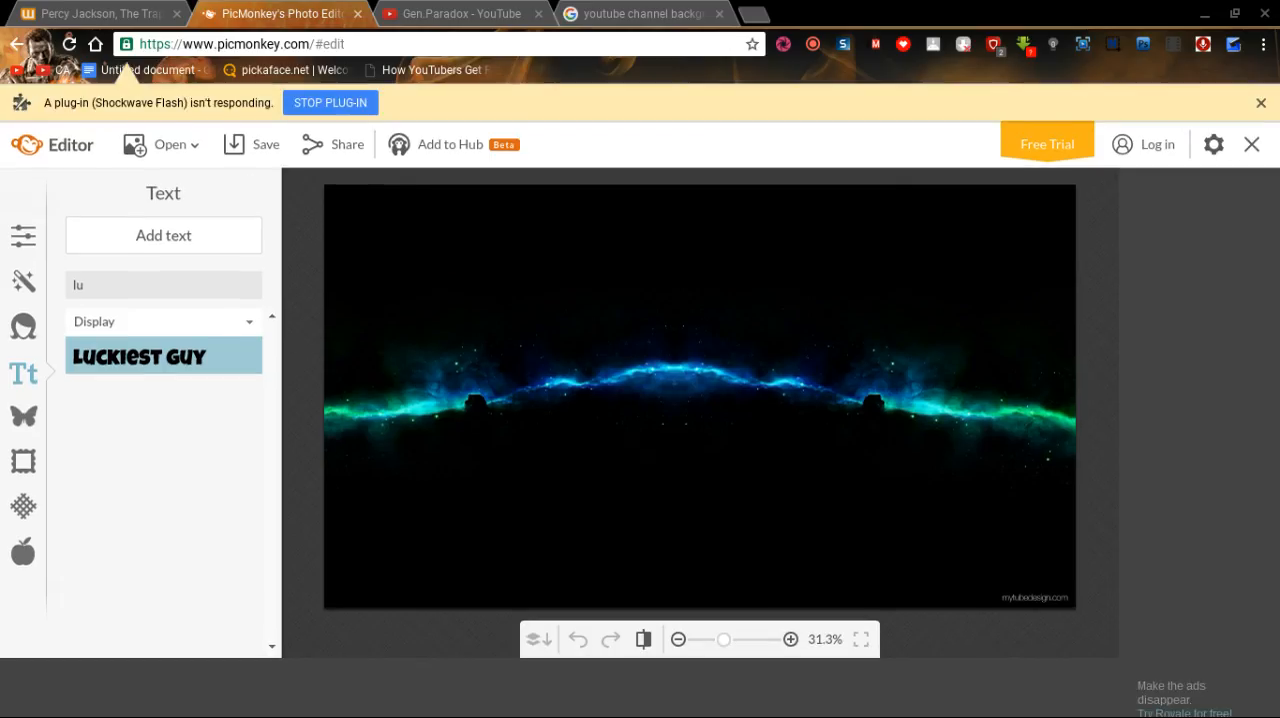
pyautogui.click(1261, 103)
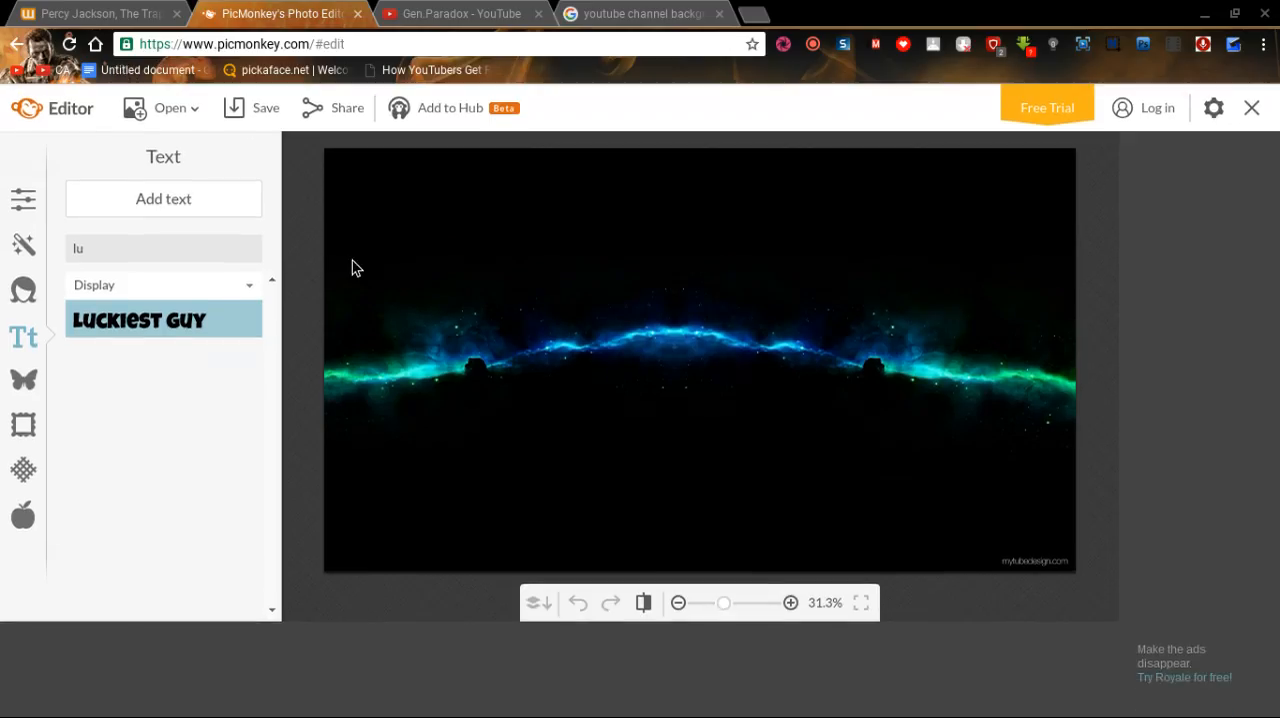
# Add a text box in the Luckiest Guy font to the galaxy background and enter "S.I.C.K Republic" in it.
pyautogui.click(196, 197)
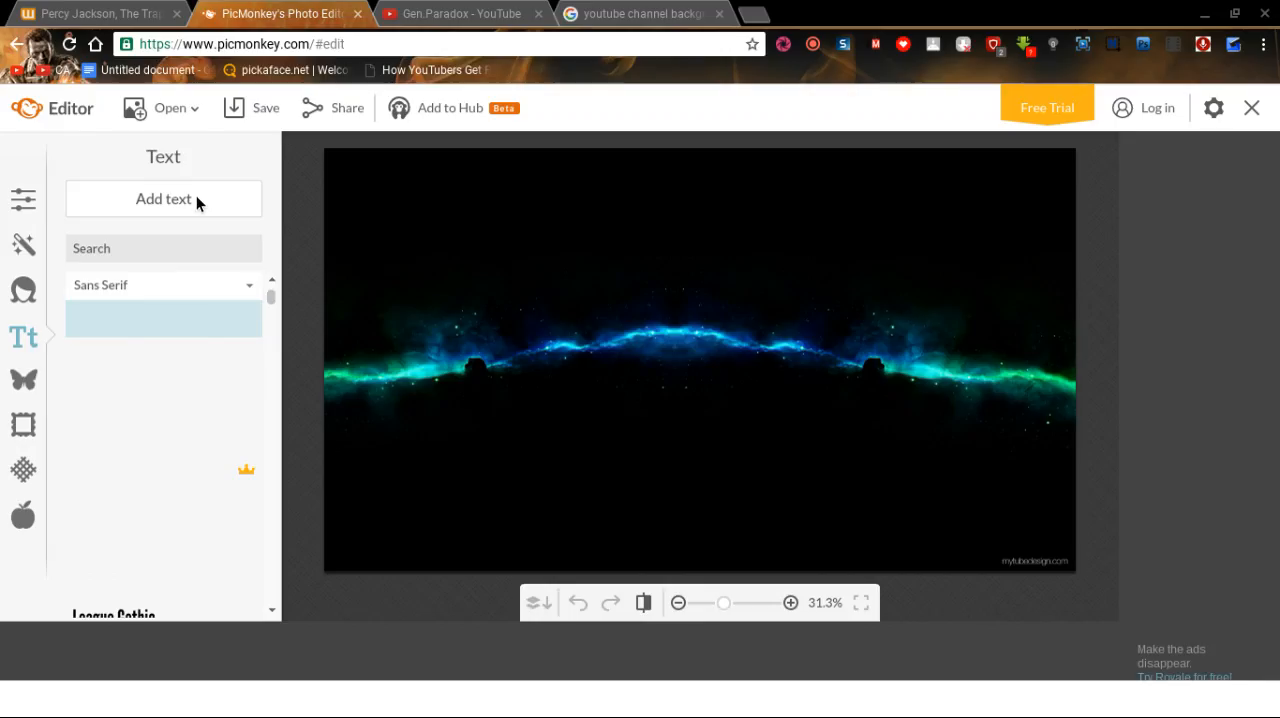
pyautogui.click(196, 200)
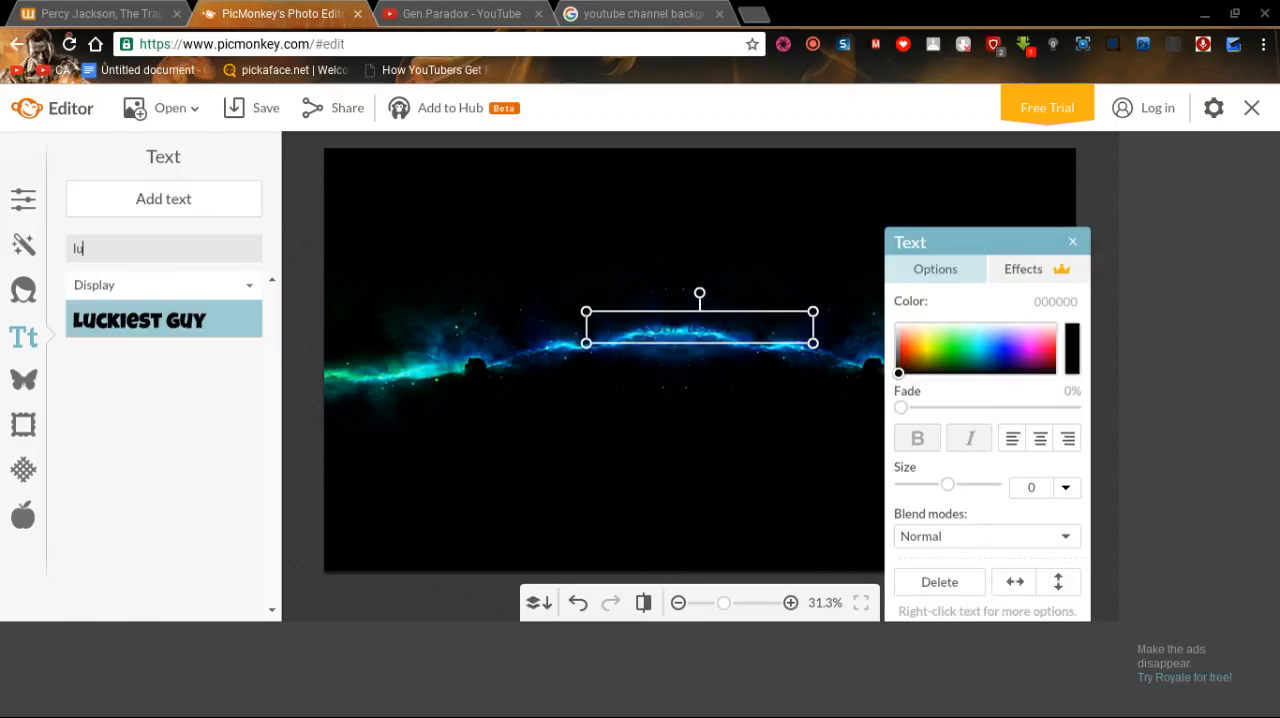
pyautogui.click(84, 248)
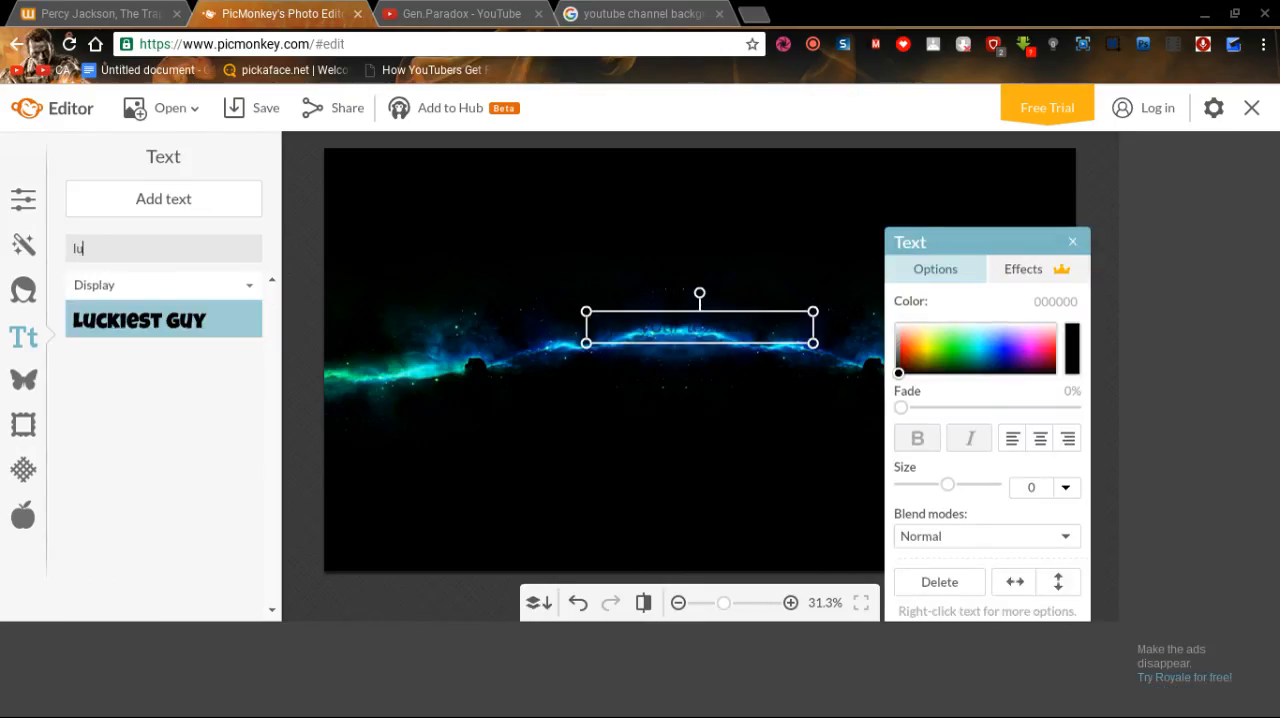
pyautogui.click(611, 331)
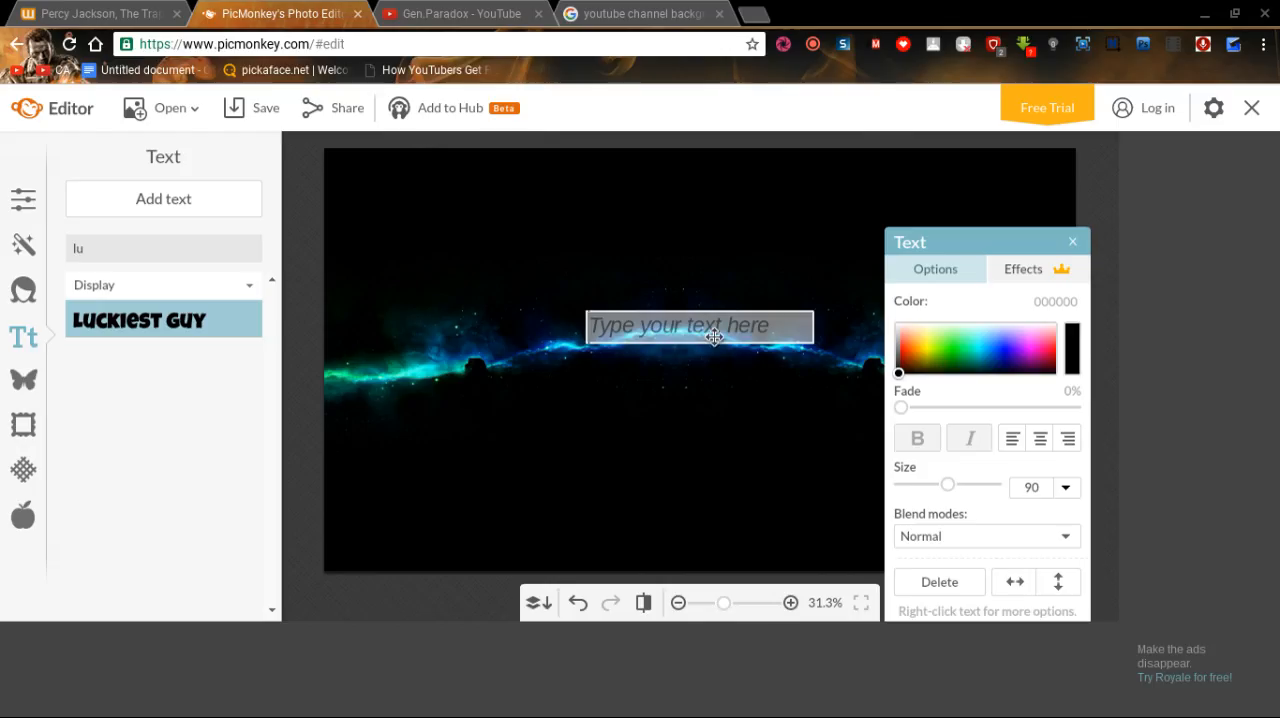
pyautogui.write('S')
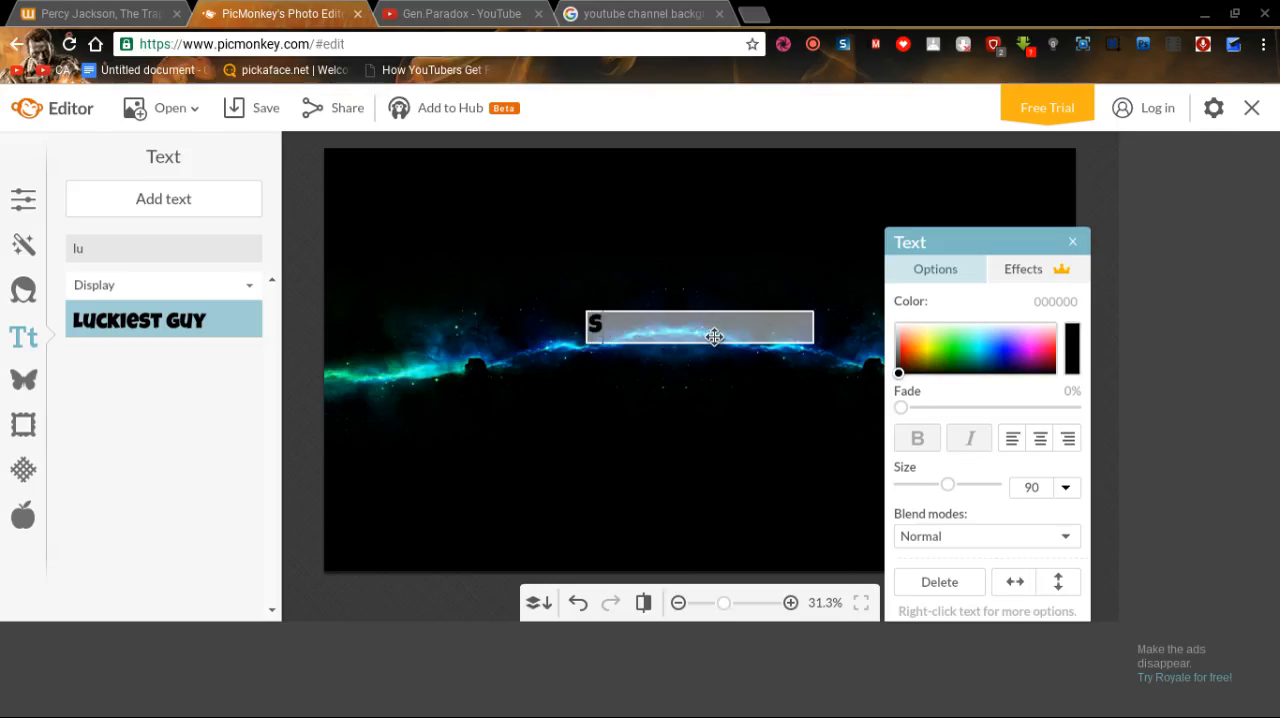
pyautogui.write('.I.C.K')
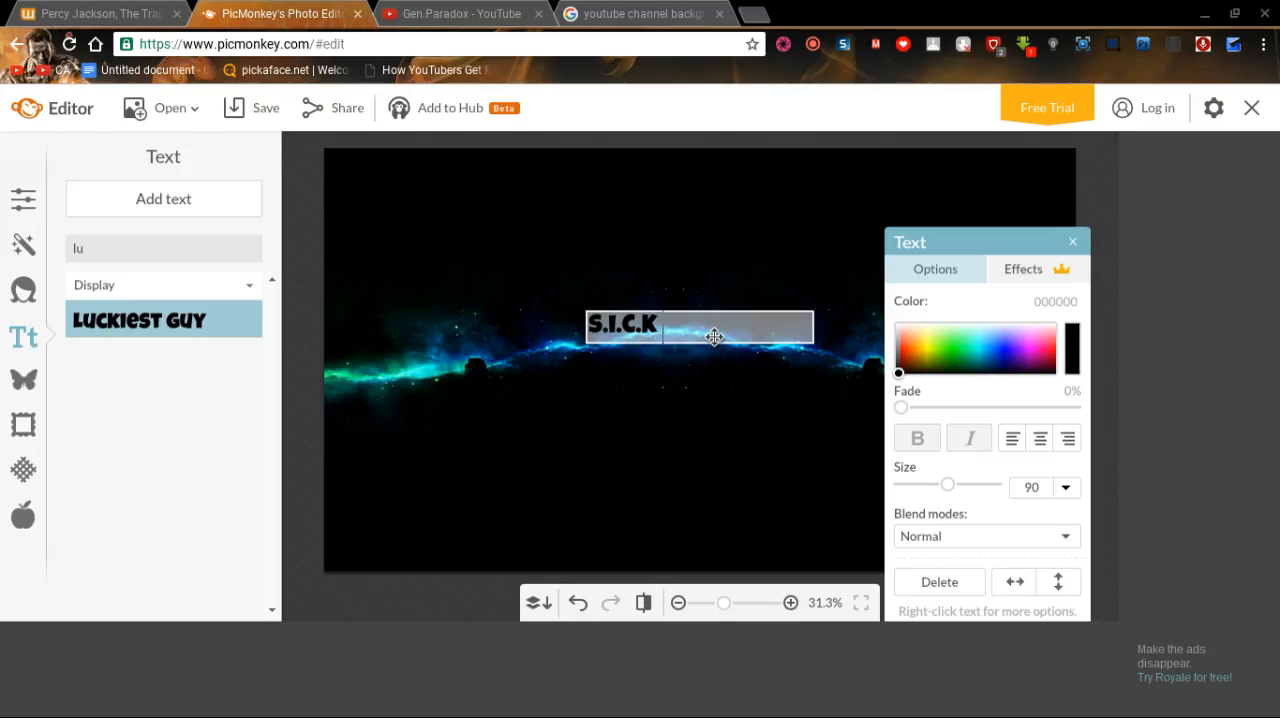
pyautogui.write(' Republic')
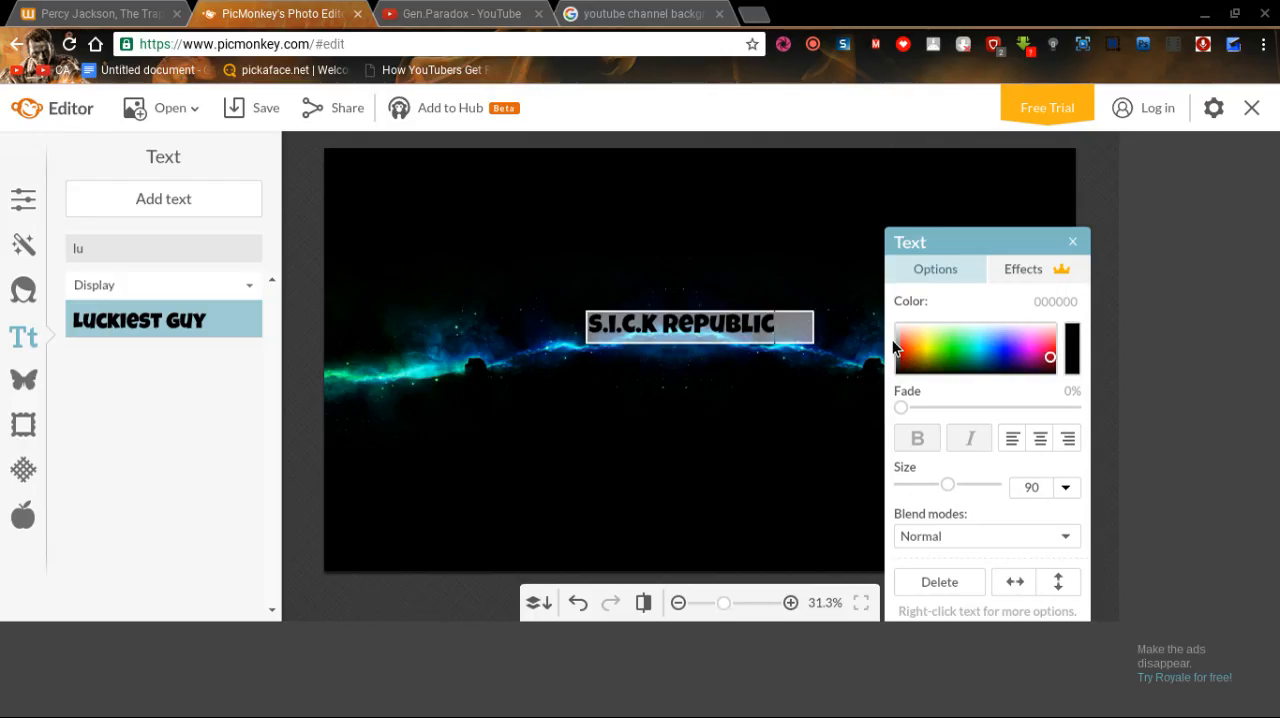
# Select the whole "S.I.C.K Republic" text, try green, pink and teal, and color it blue (000de2).
pyautogui.moveTo(790, 328); pyautogui.dragTo(584, 335)
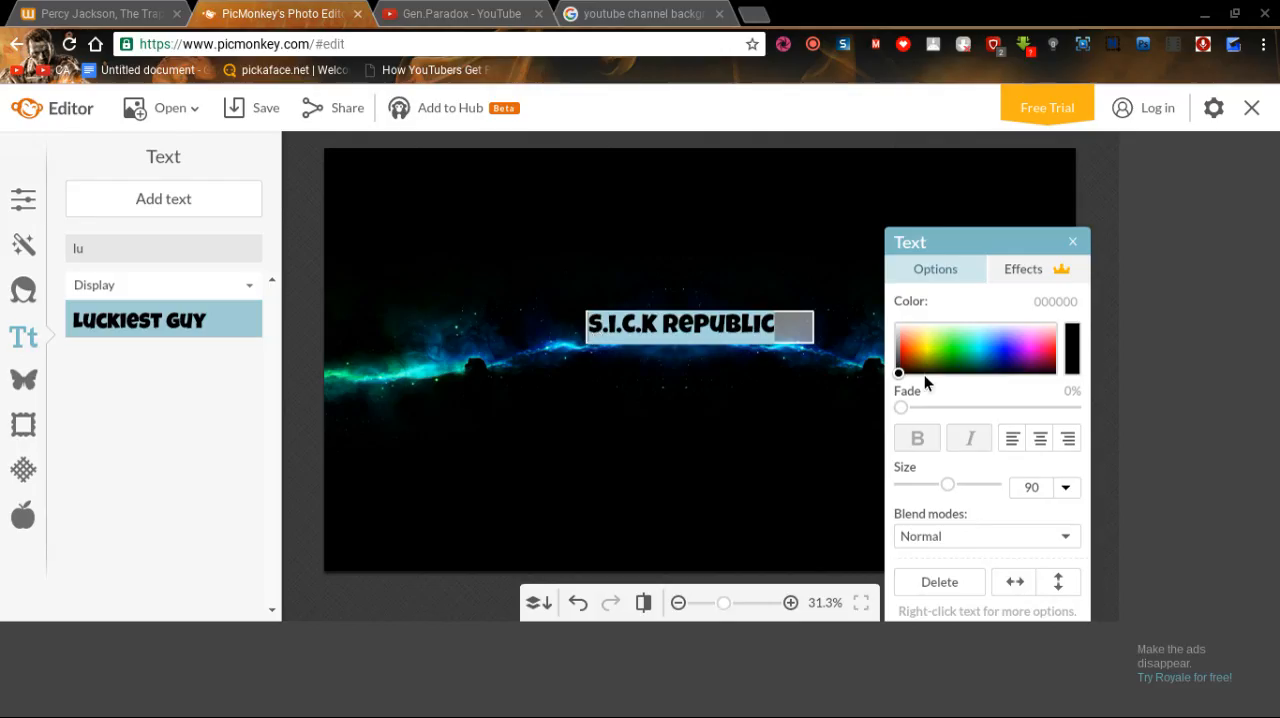
pyautogui.moveTo(905, 373); pyautogui.dragTo(905, 368)
pyautogui.click(1006, 349)
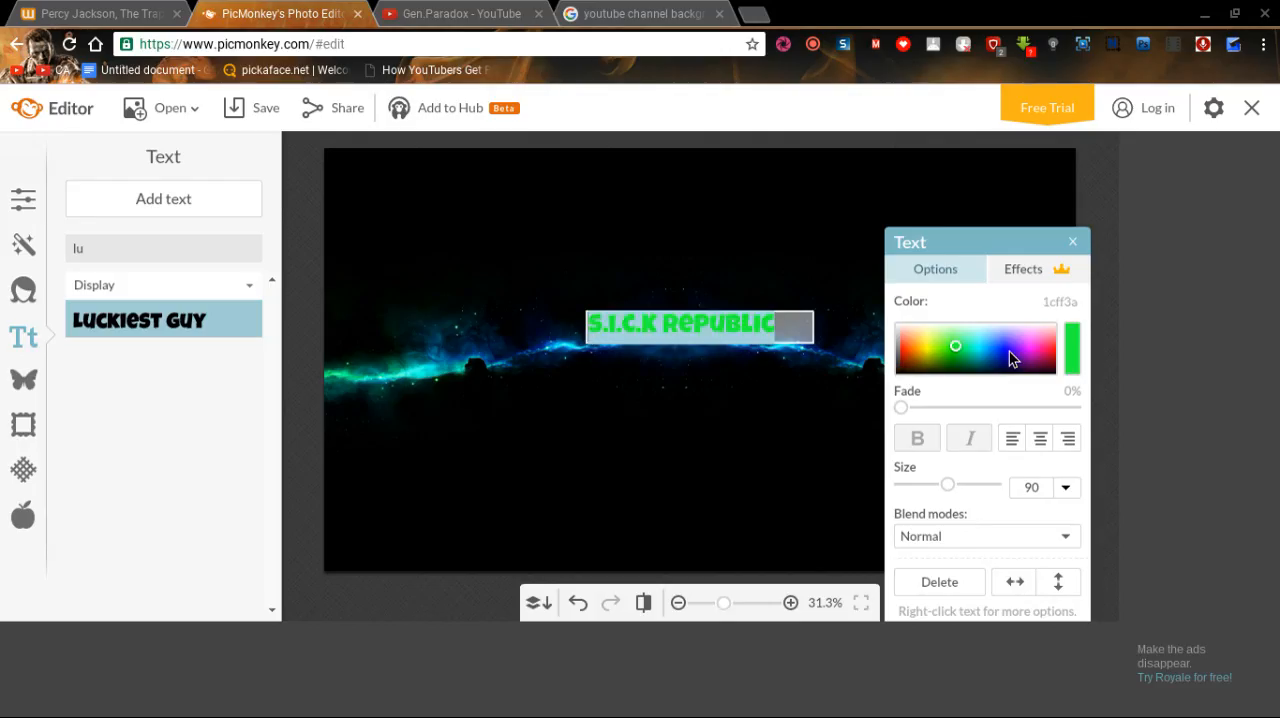
pyautogui.moveTo(1052, 348)
pyautogui.mouseDown()
pyautogui.moveTo(1076, 346)
pyautogui.moveTo(1080, 367)
pyautogui.moveTo(1038, 353)
pyautogui.mouseUp()
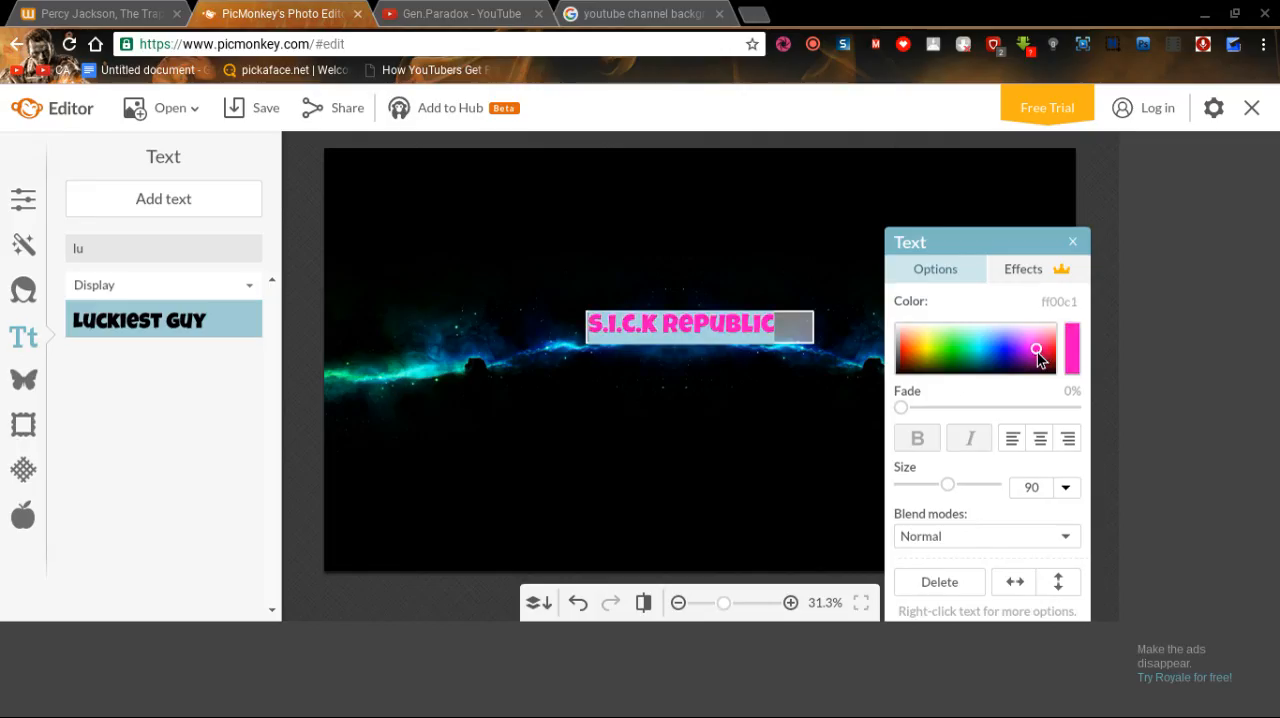
pyautogui.click(974, 358)
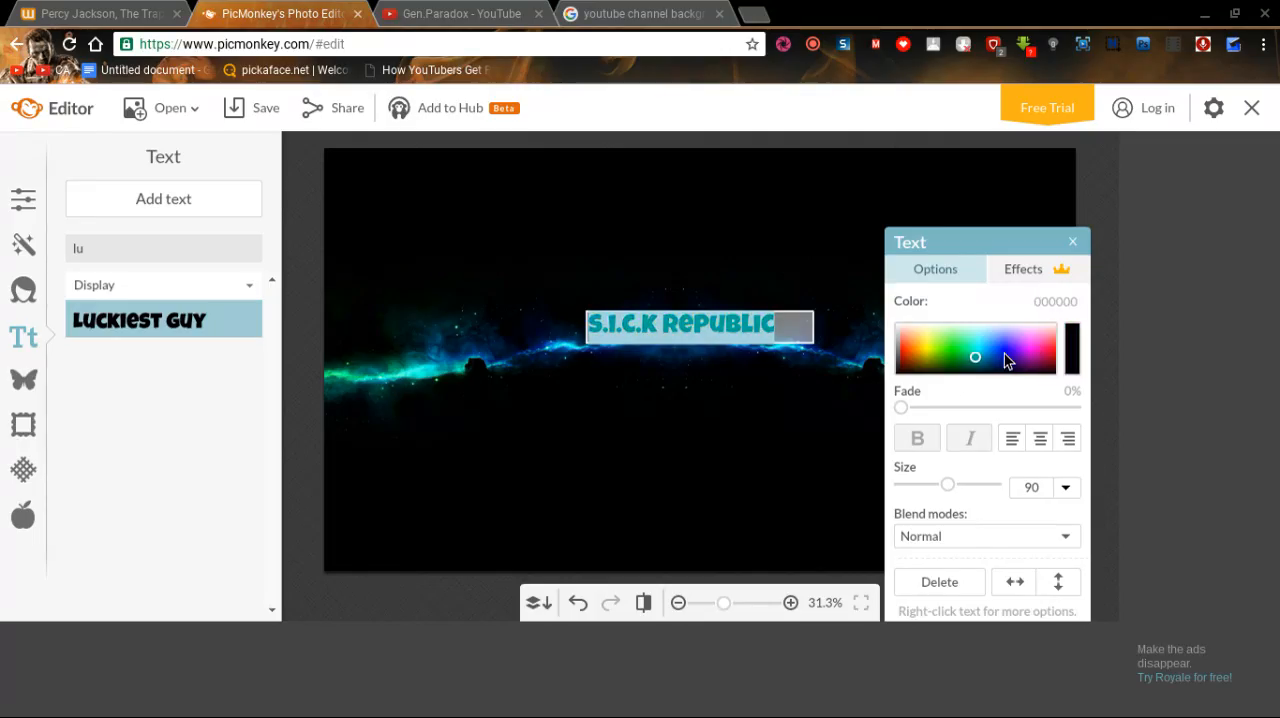
pyautogui.click(1004, 354)
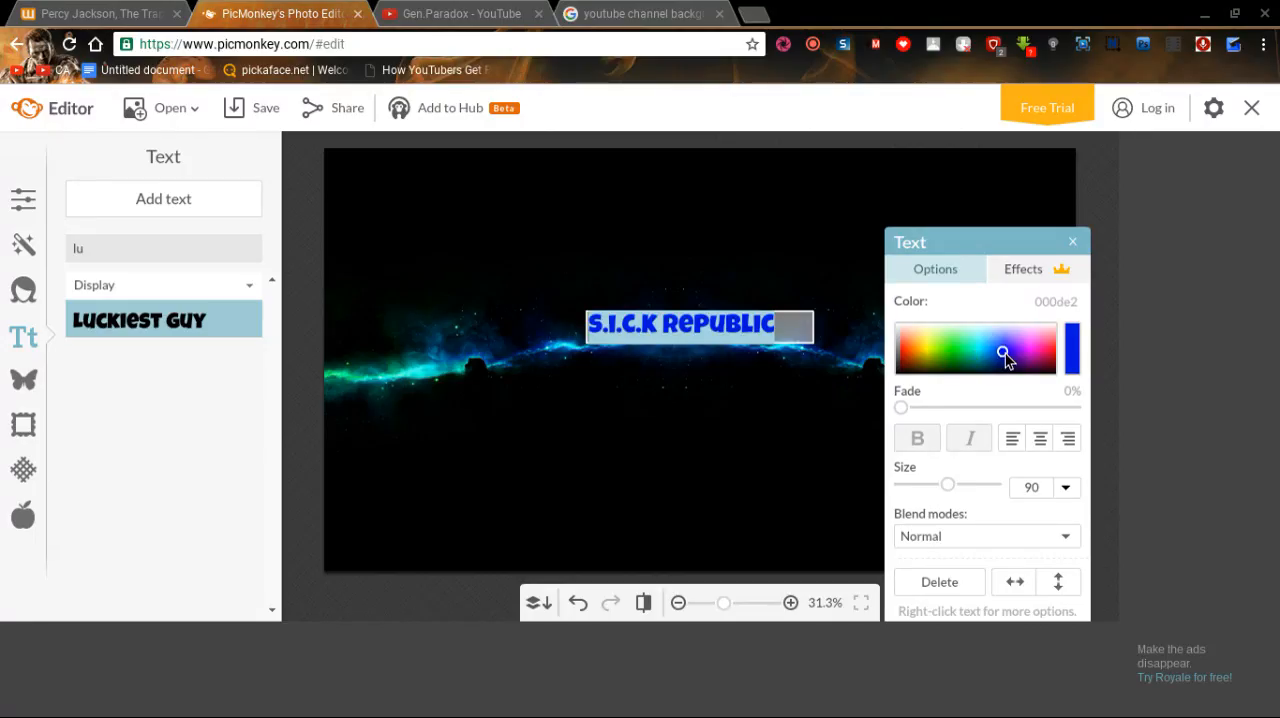
# Set the "S.I.C.K Republic" text size to 50.
pyautogui.click(1066, 490)
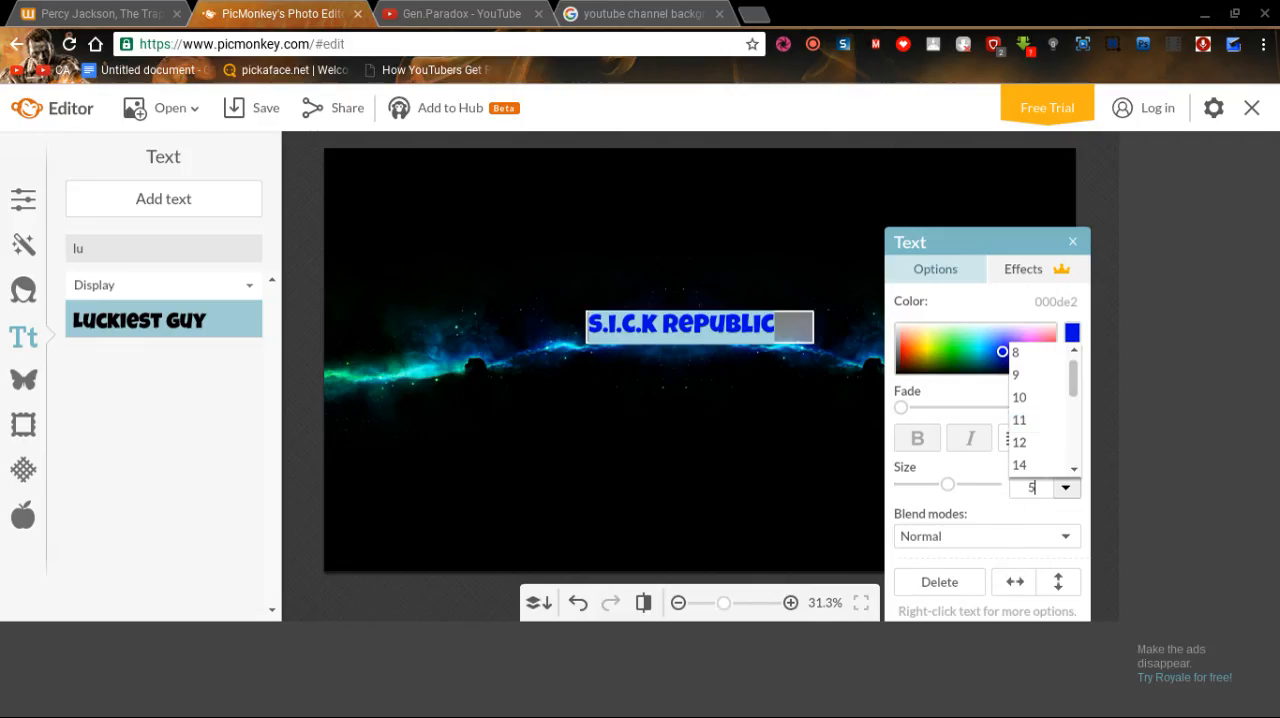
pyautogui.write('50')
pyautogui.press('Return')
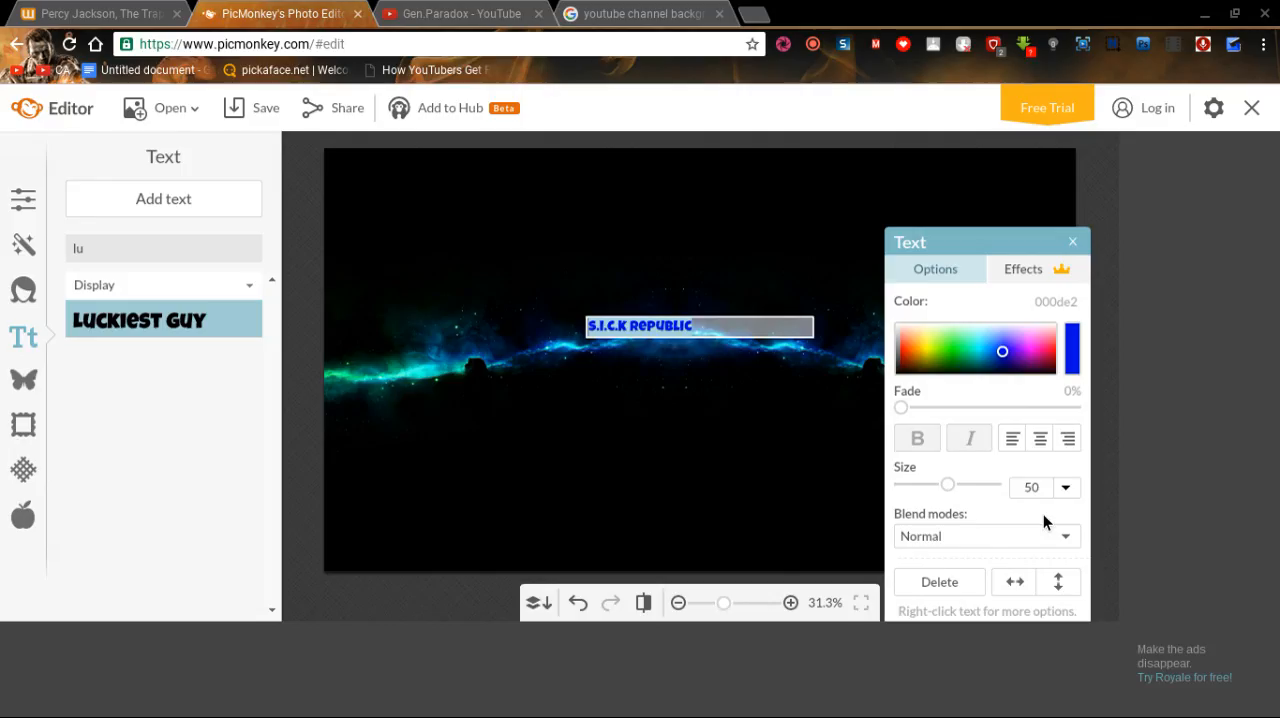
pyautogui.click(719, 350)
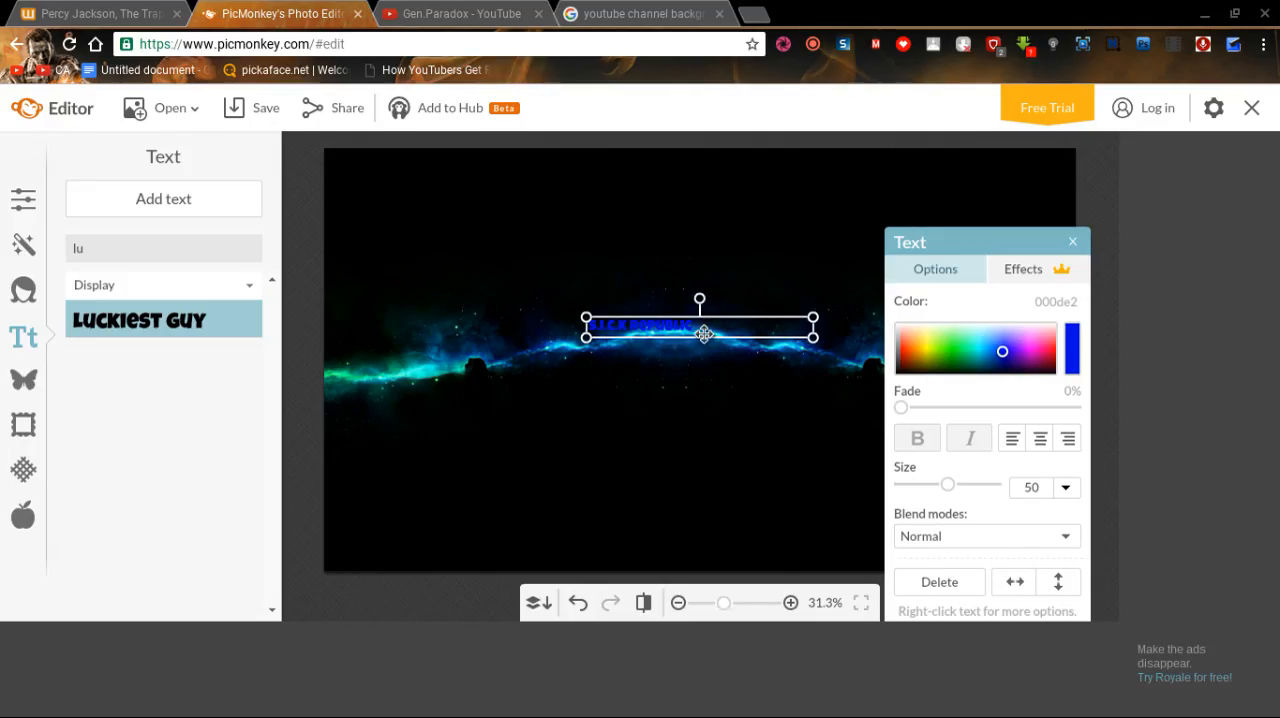
# Enlarge the "S.I.C.K Republic" text to size 168, narrow its box to fit, and center it over the blue glow.
pyautogui.moveTo(704, 338); pyautogui.dragTo(684, 384)
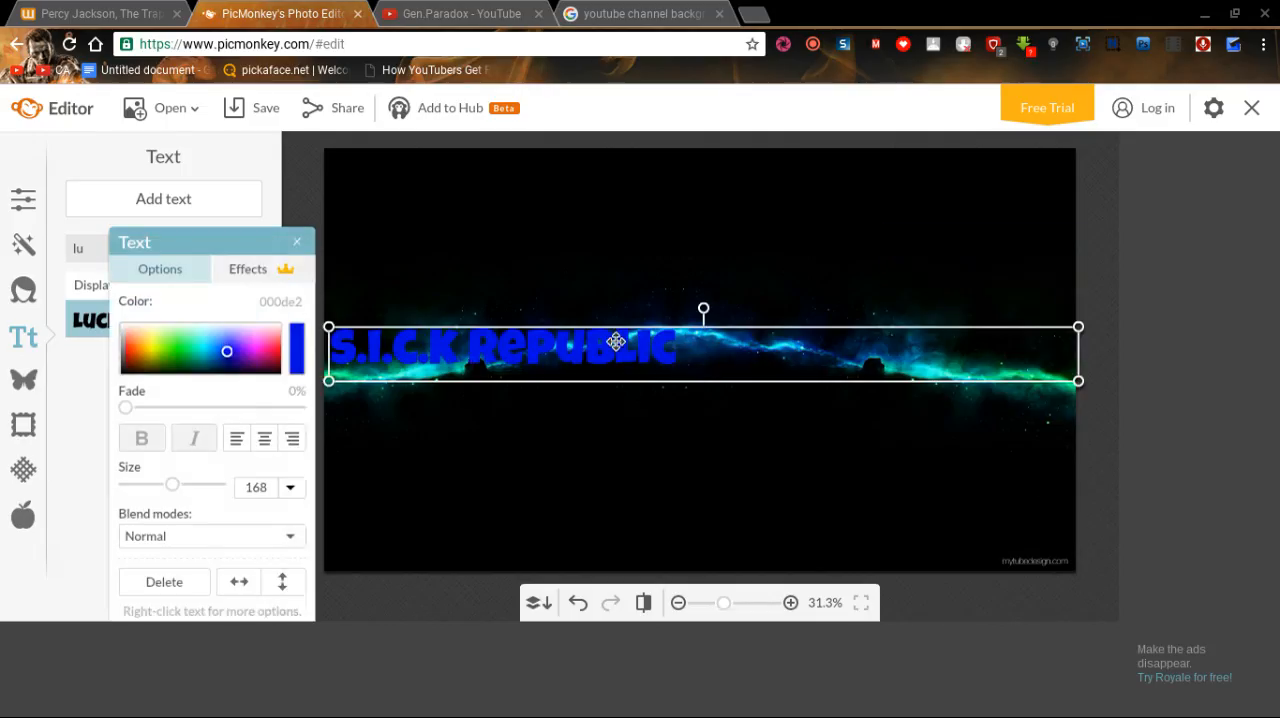
pyautogui.moveTo(613, 356); pyautogui.dragTo(625, 348)
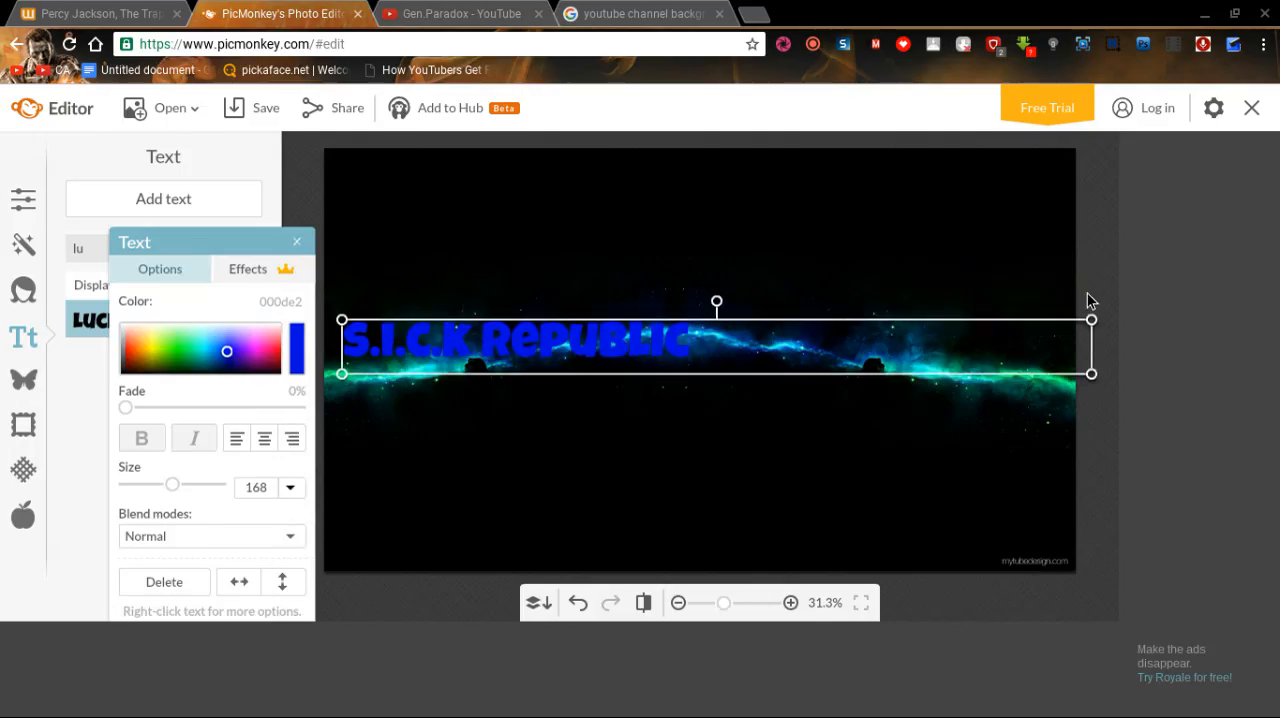
pyautogui.moveTo(1092, 336); pyautogui.dragTo(724, 392)
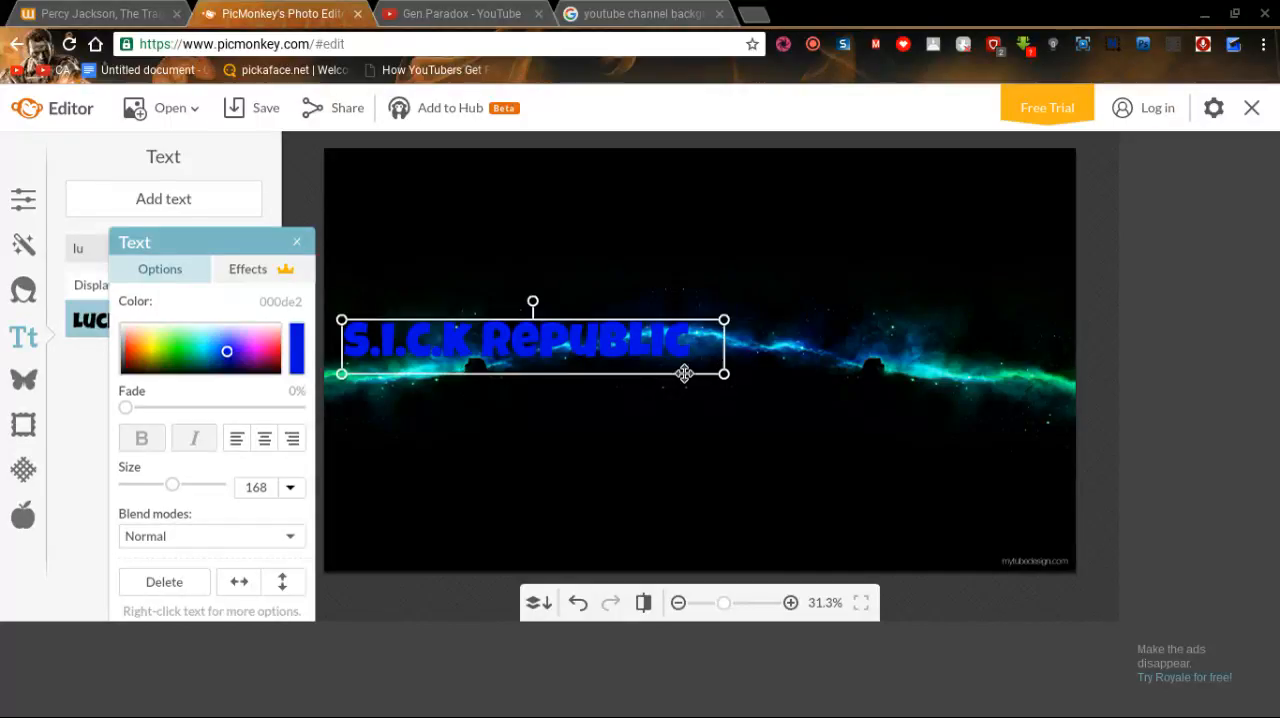
pyautogui.moveTo(651, 358); pyautogui.dragTo(805, 343)
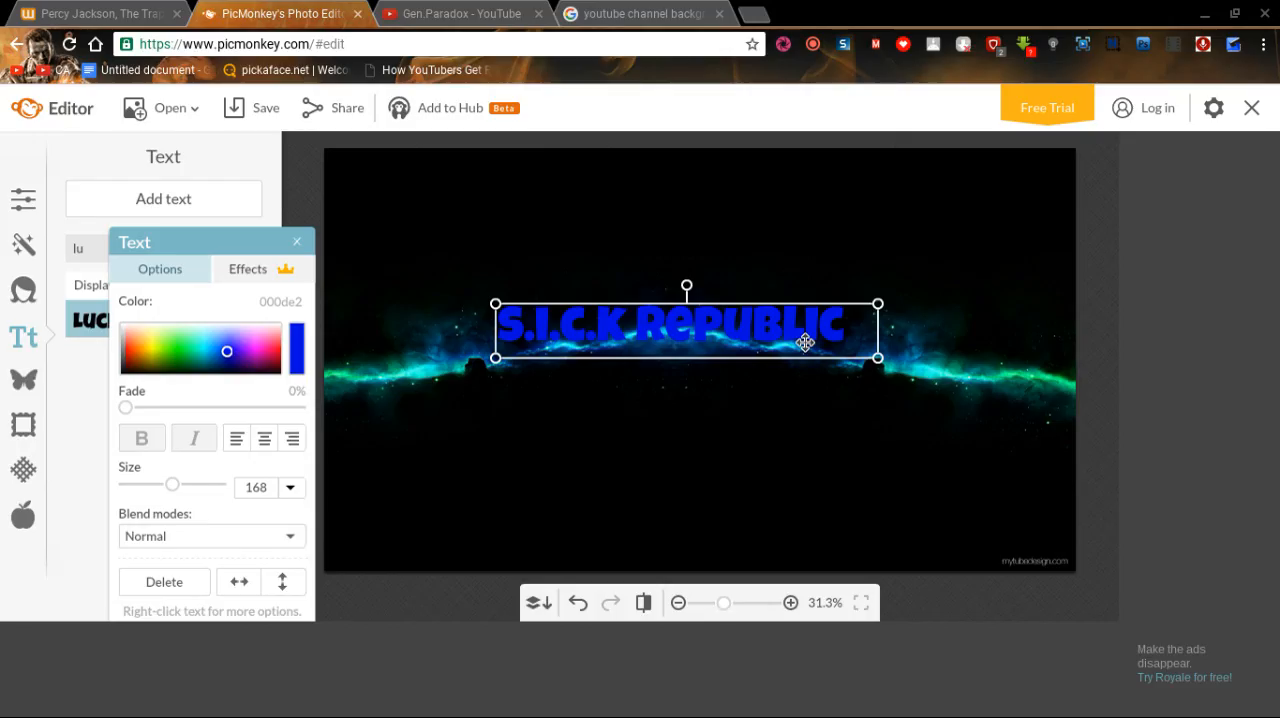
# Check the existing banner on the YouTube channel page, return to PicMonkey, and nudge the "S.I.C.K Republic" text slightly down.
pyautogui.click(505, 12)
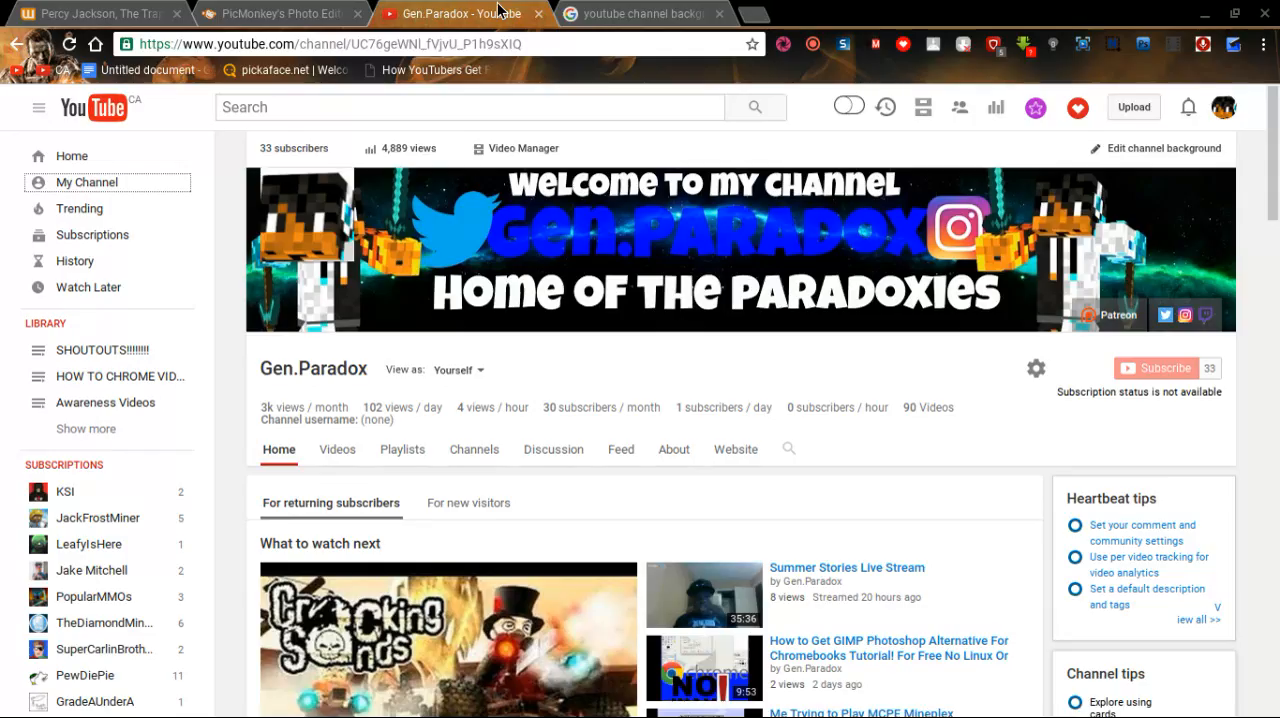
pyautogui.click(247, 12)
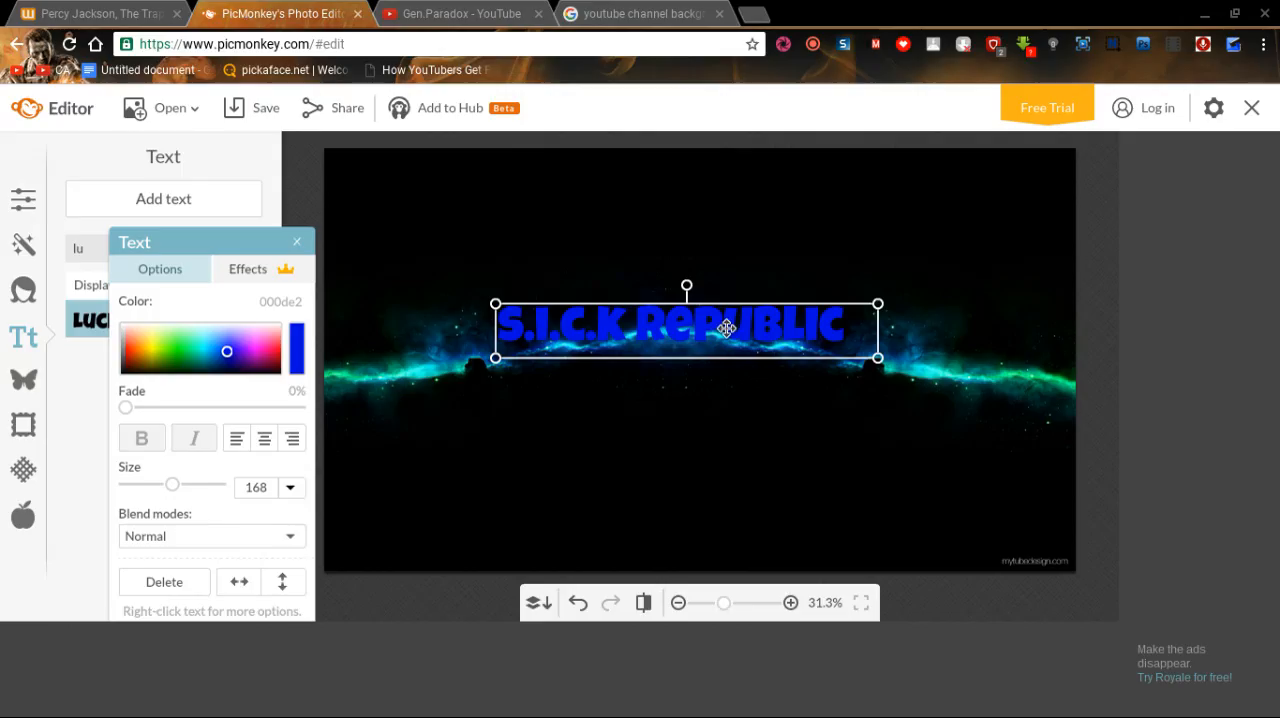
pyautogui.moveTo(726, 330); pyautogui.dragTo(726, 333)
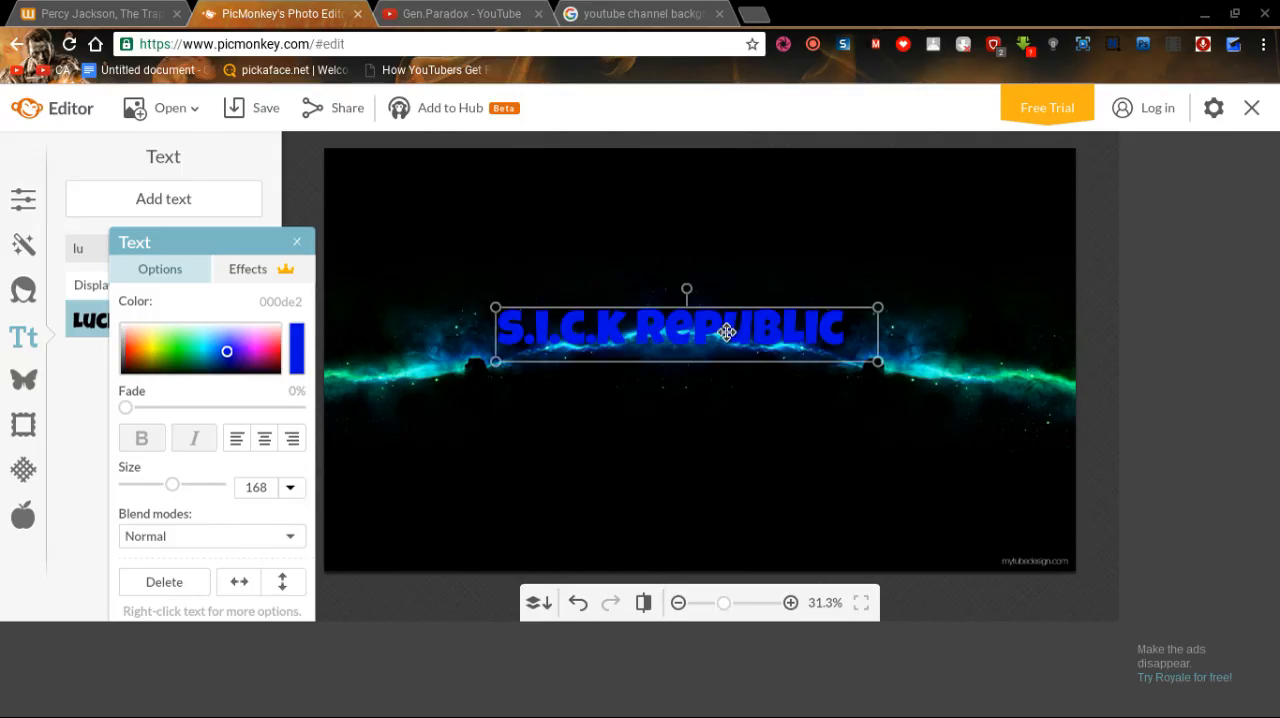
# Select the whole "S.I.C.K Republic" text, try several pink and red shades, and color it red (d9002f).
pyautogui.click(726, 333)
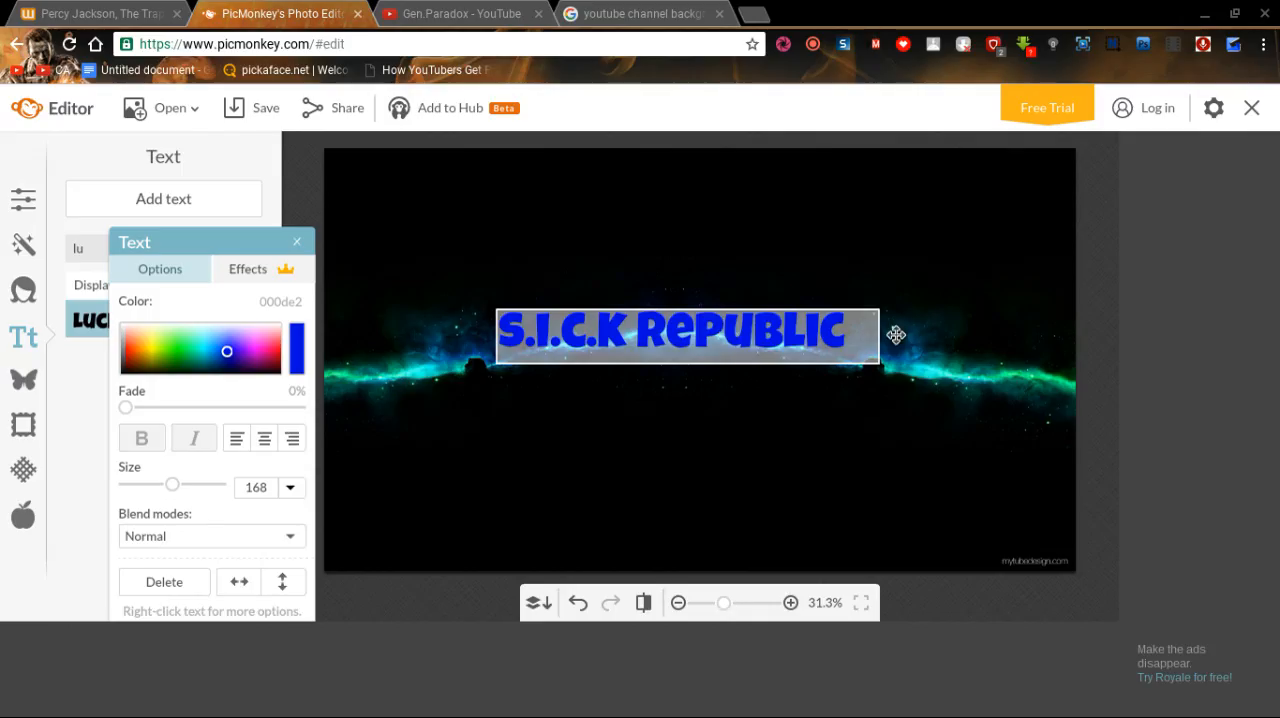
pyautogui.click(834, 337)
pyautogui.moveTo(834, 337); pyautogui.dragTo(491, 386)
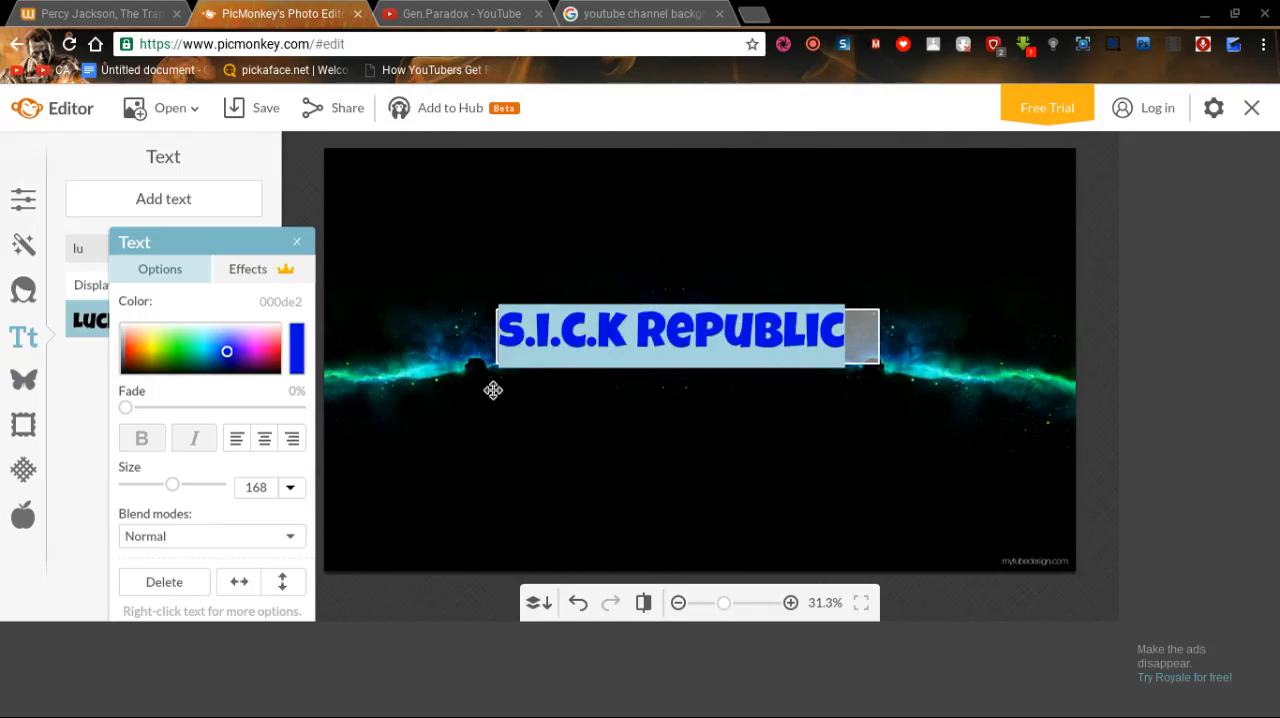
pyautogui.click(230, 352)
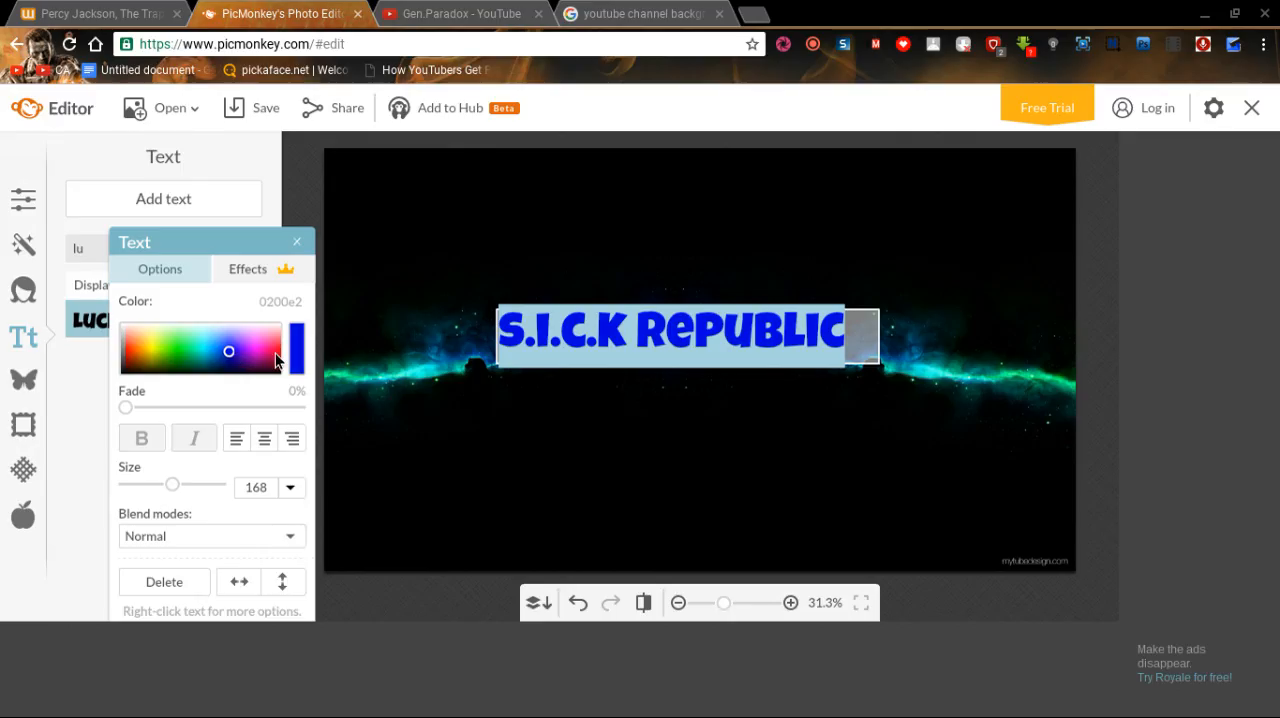
pyautogui.click(272, 354)
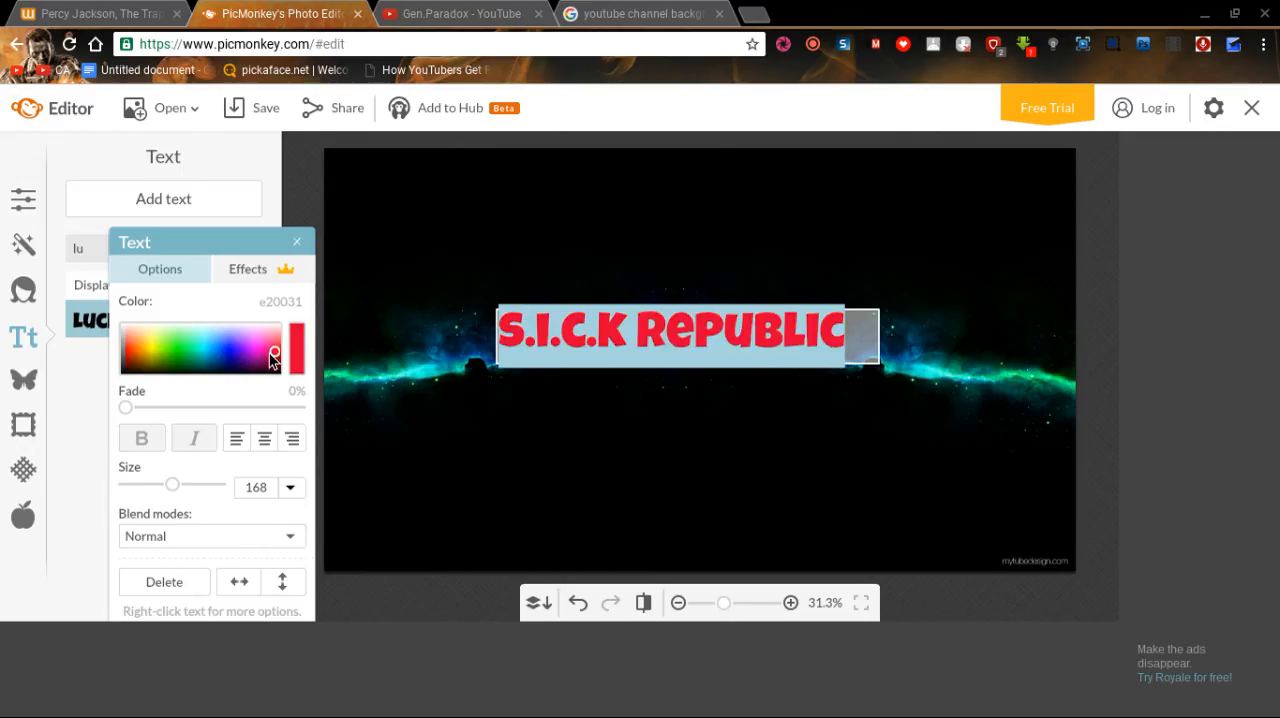
pyautogui.click(268, 353)
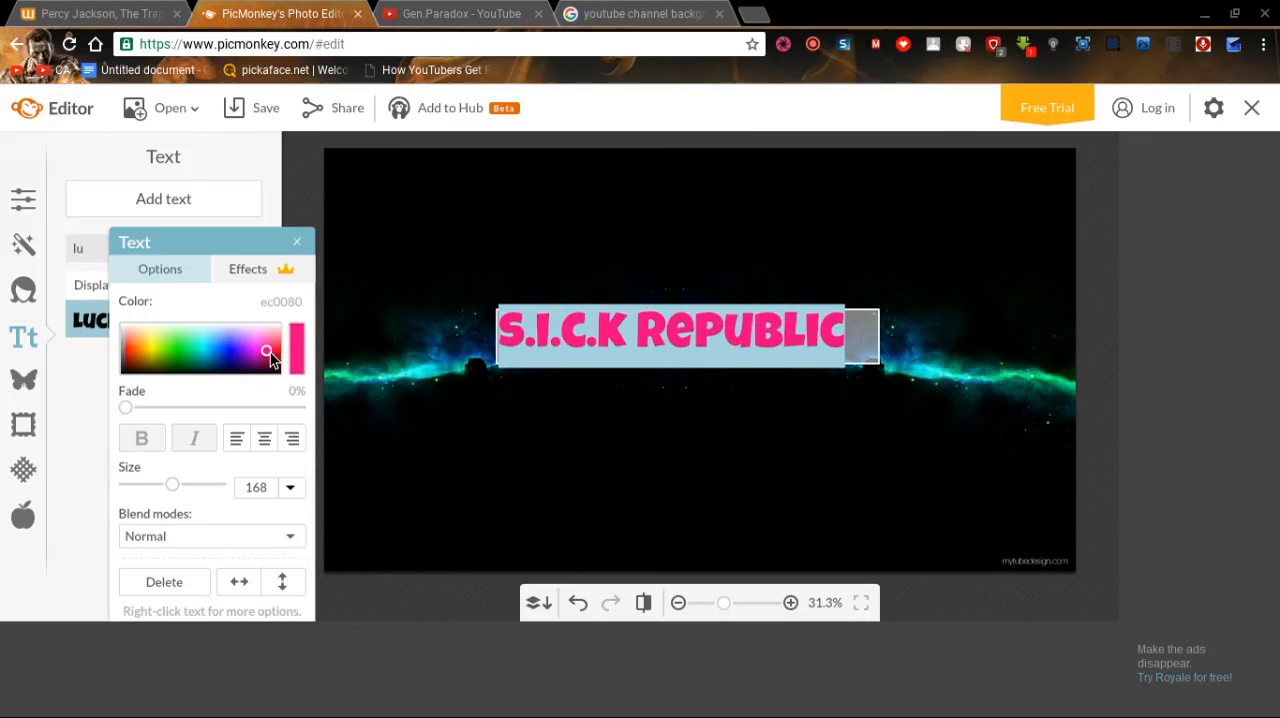
pyautogui.click(276, 355)
pyautogui.click(271, 347)
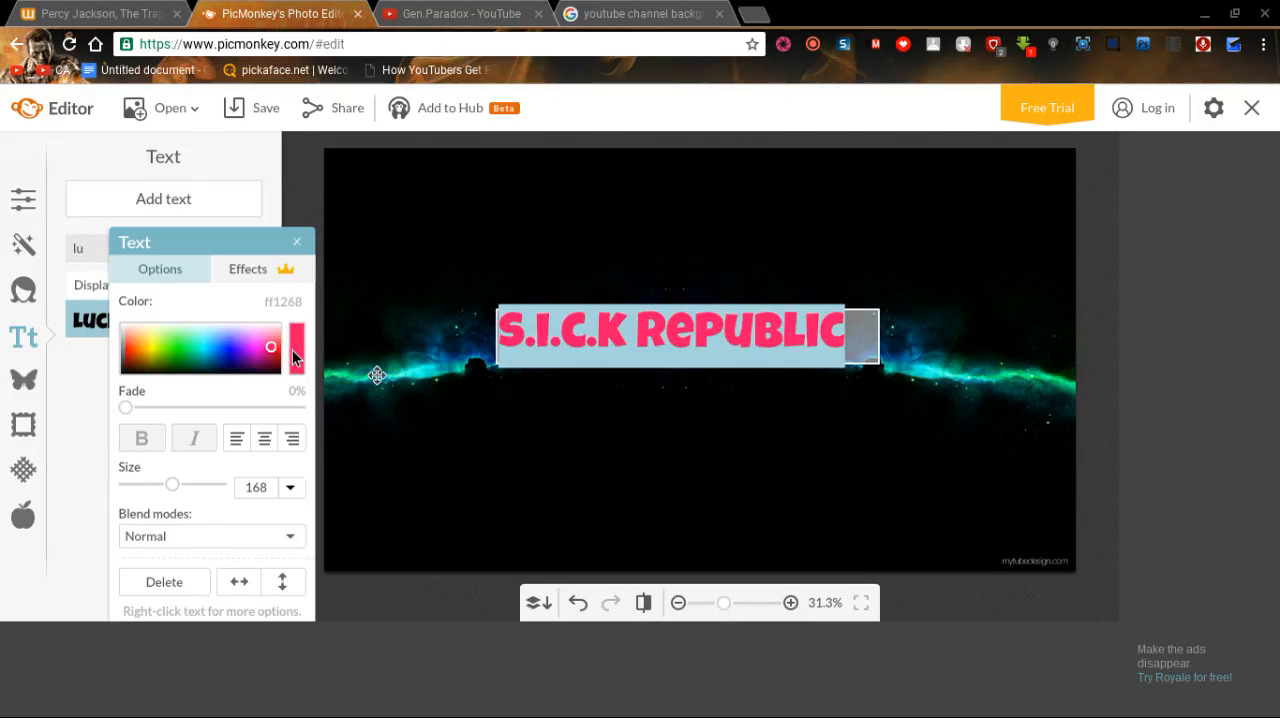
pyautogui.click(295, 358)
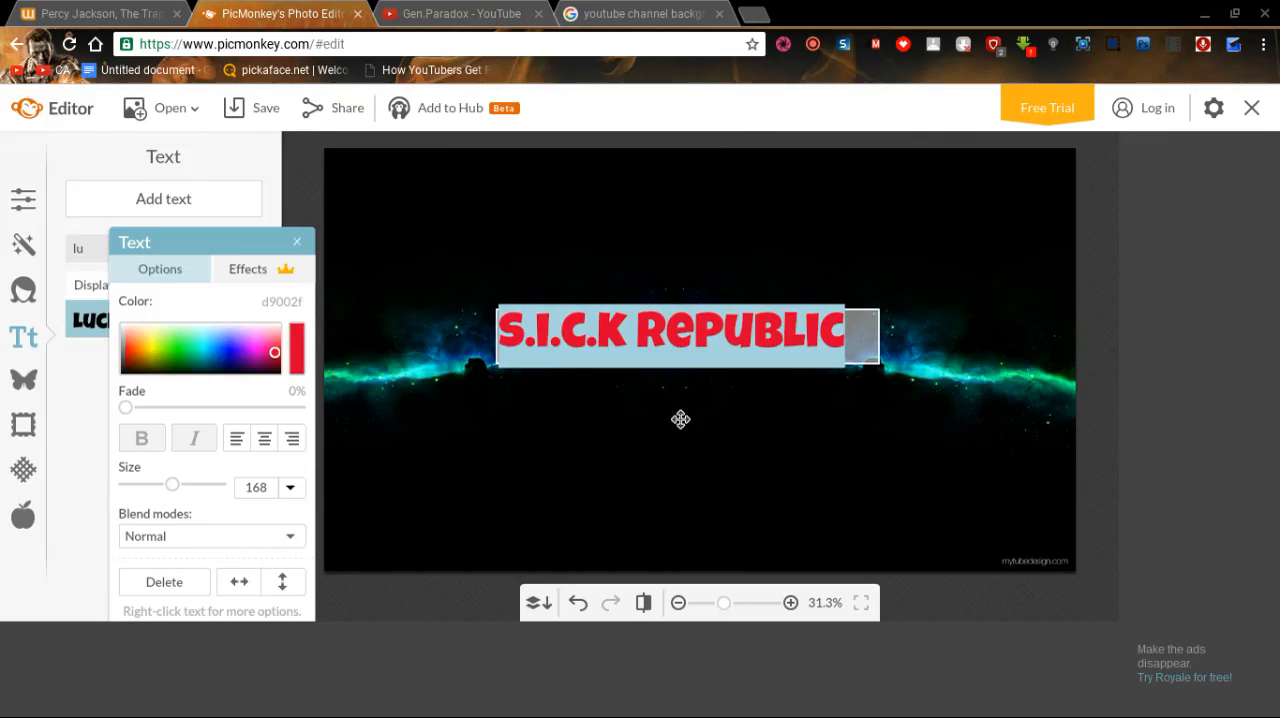
# Close the Google Images search page, look at the existing YouTube channel banner for reference, and return to PicMonkey.
pyautogui.click(720, 14)
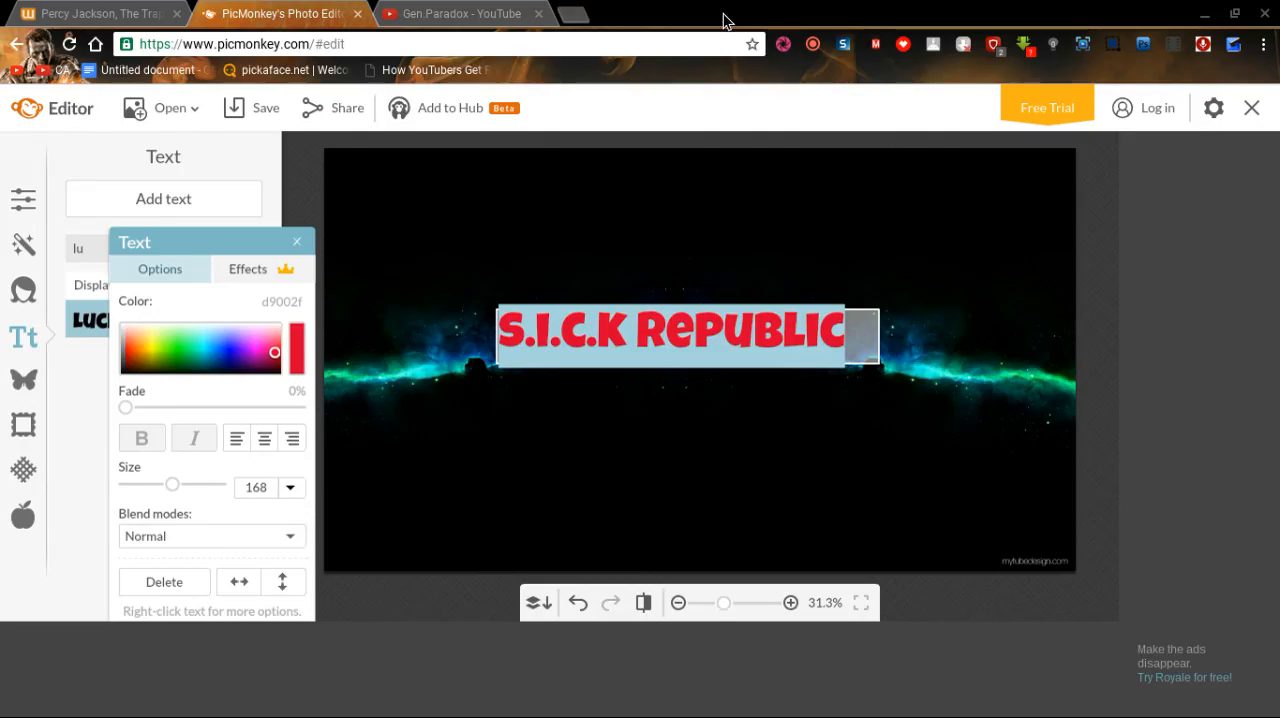
pyautogui.click(980, 341)
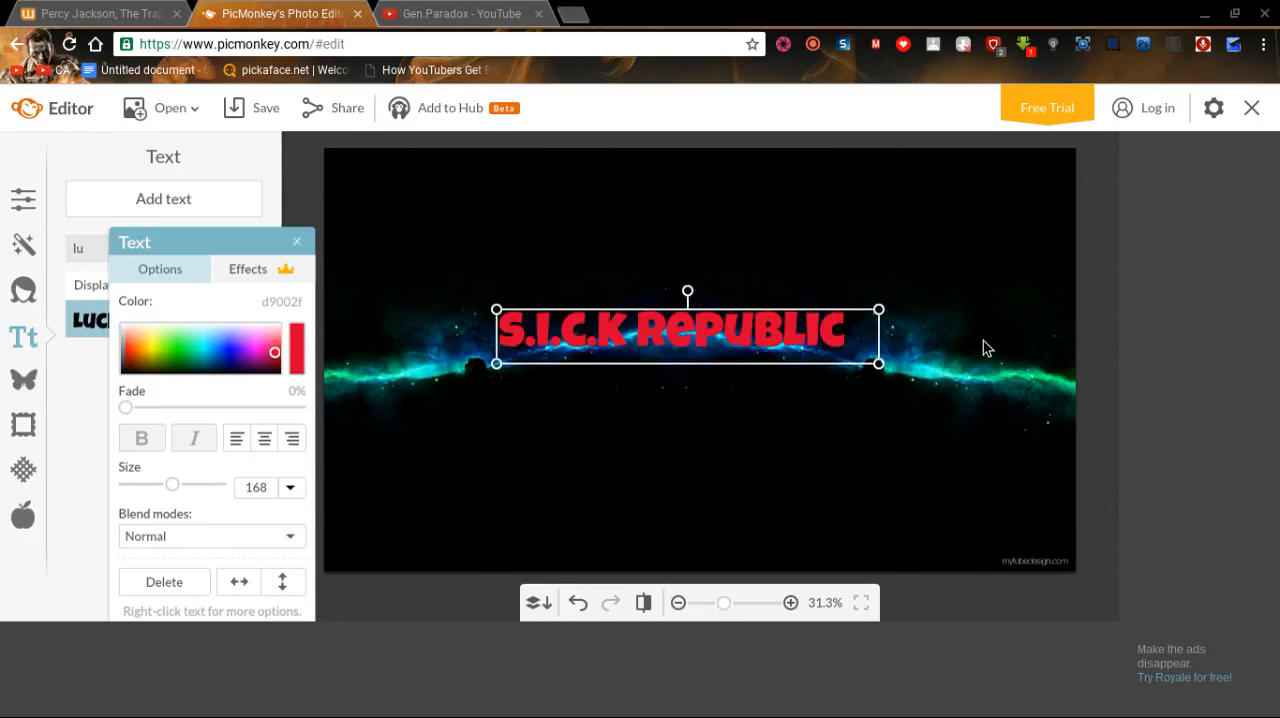
pyautogui.click(505, 12)
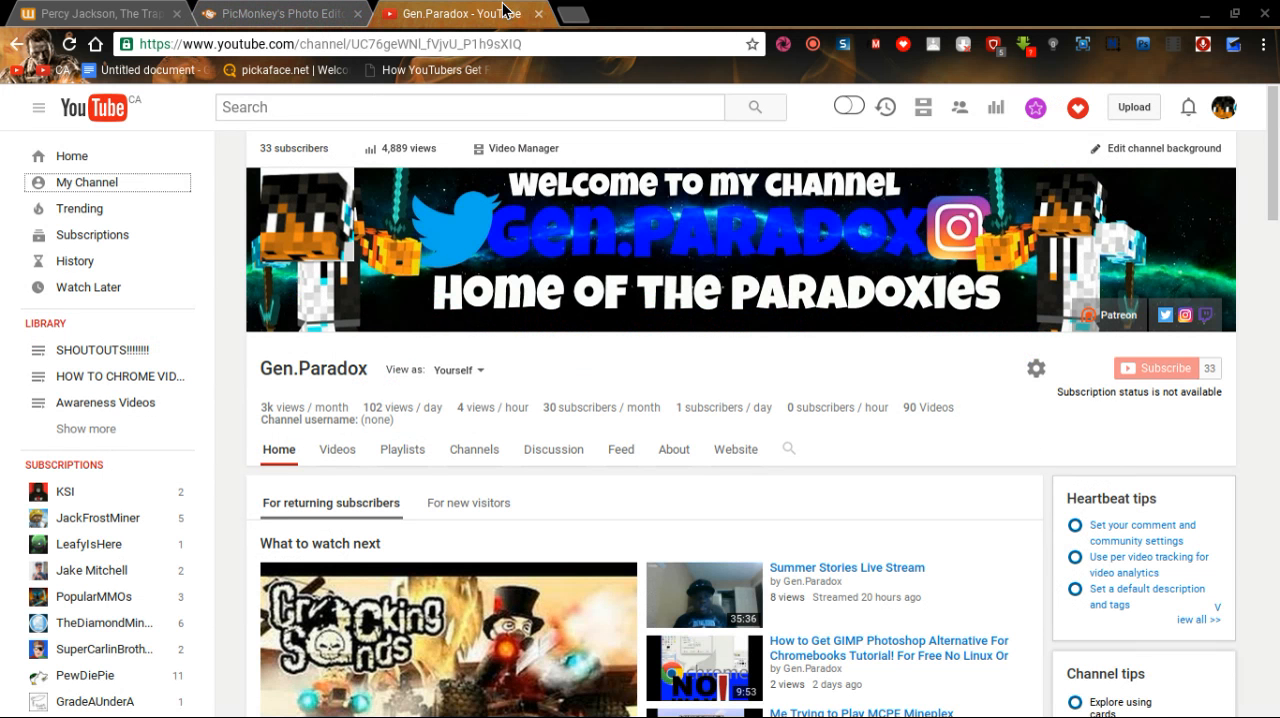
pyautogui.click(280, 13)
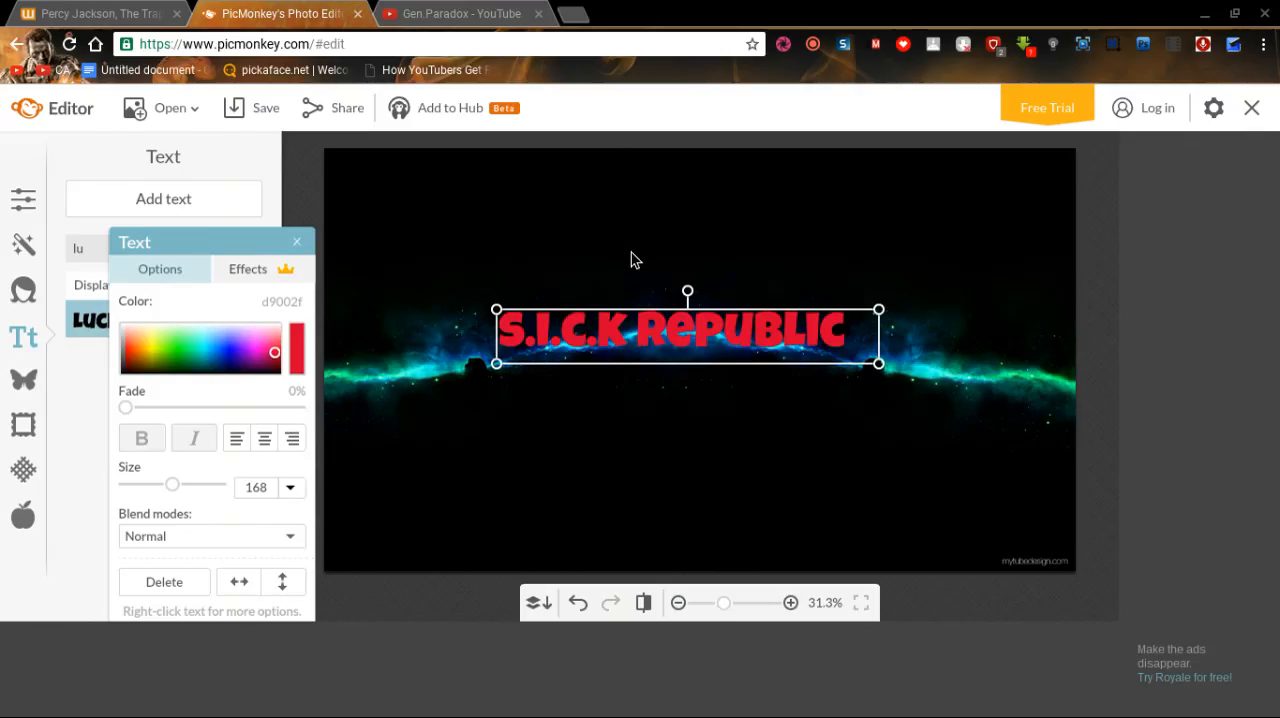
# Preview blend modes such as Subtract, Difference and Lighten on the "S.I.C.K Republic" text, and keep Normal.
pyautogui.click(850, 340)
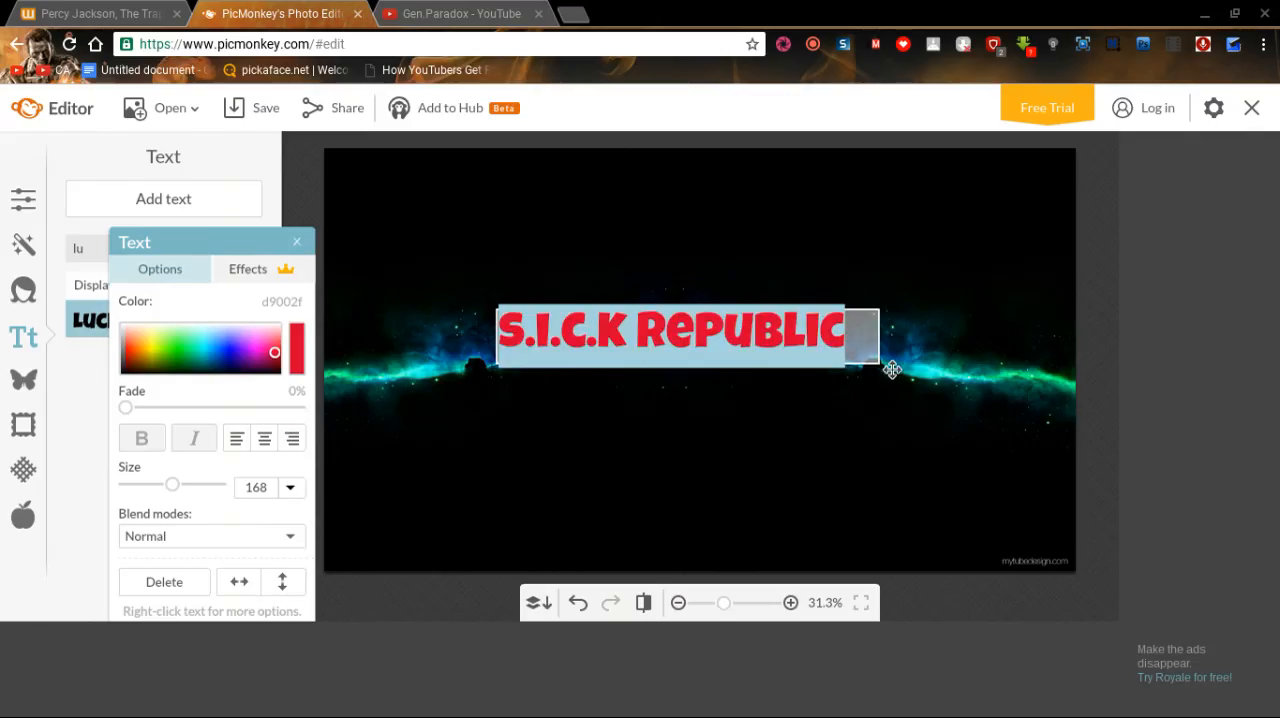
pyautogui.click(200, 537)
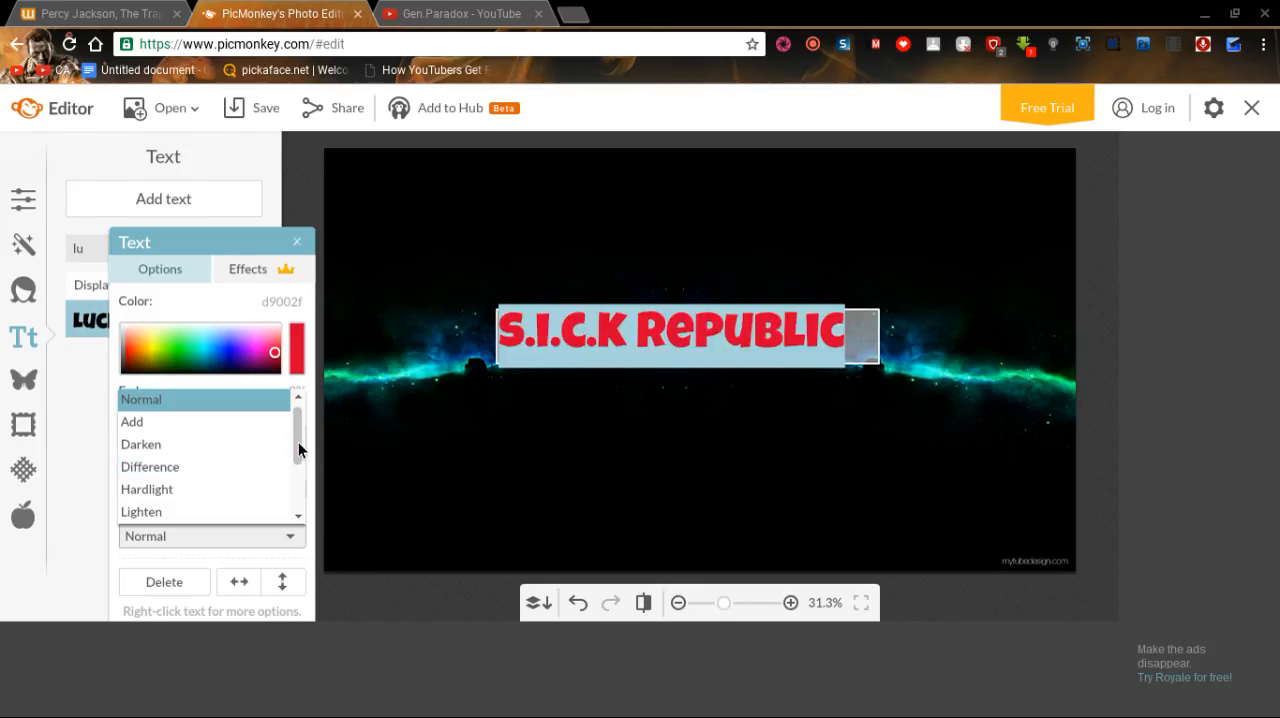
pyautogui.scroll(-2, 301, 470)
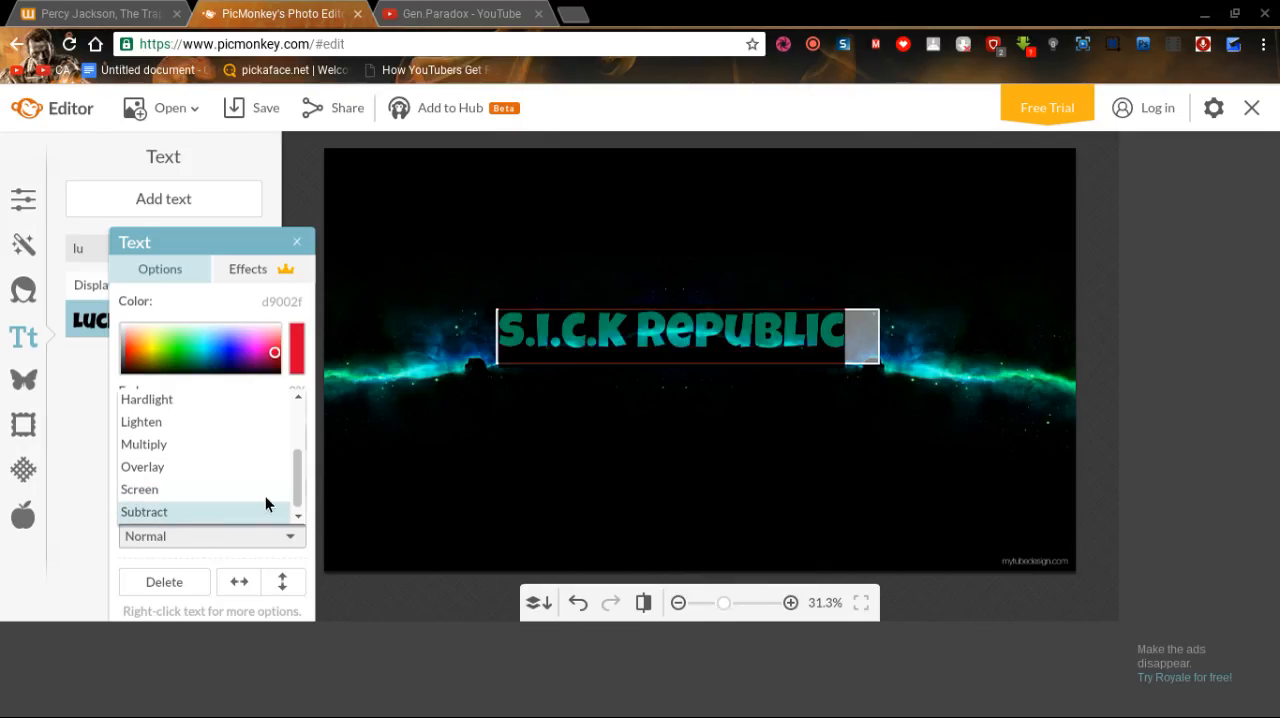
pyautogui.moveTo(300, 485); pyautogui.dragTo(304, 461)
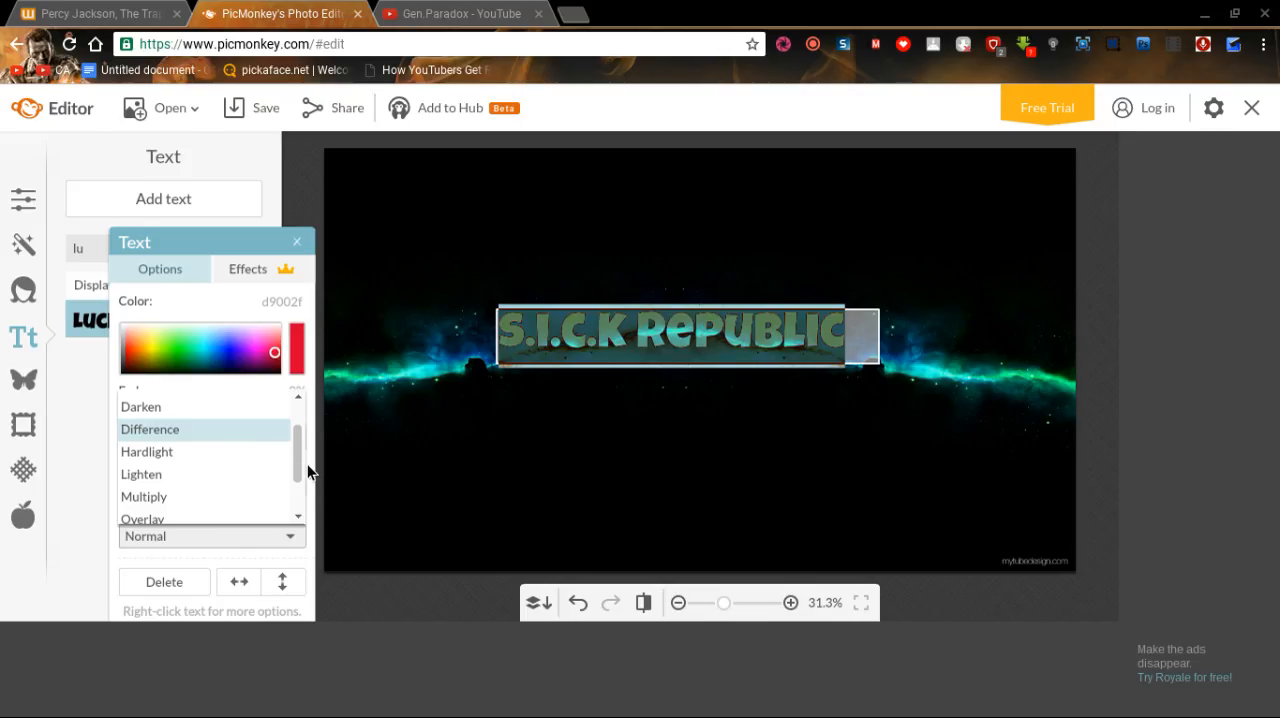
pyautogui.moveTo(302, 440); pyautogui.dragTo(298, 423)
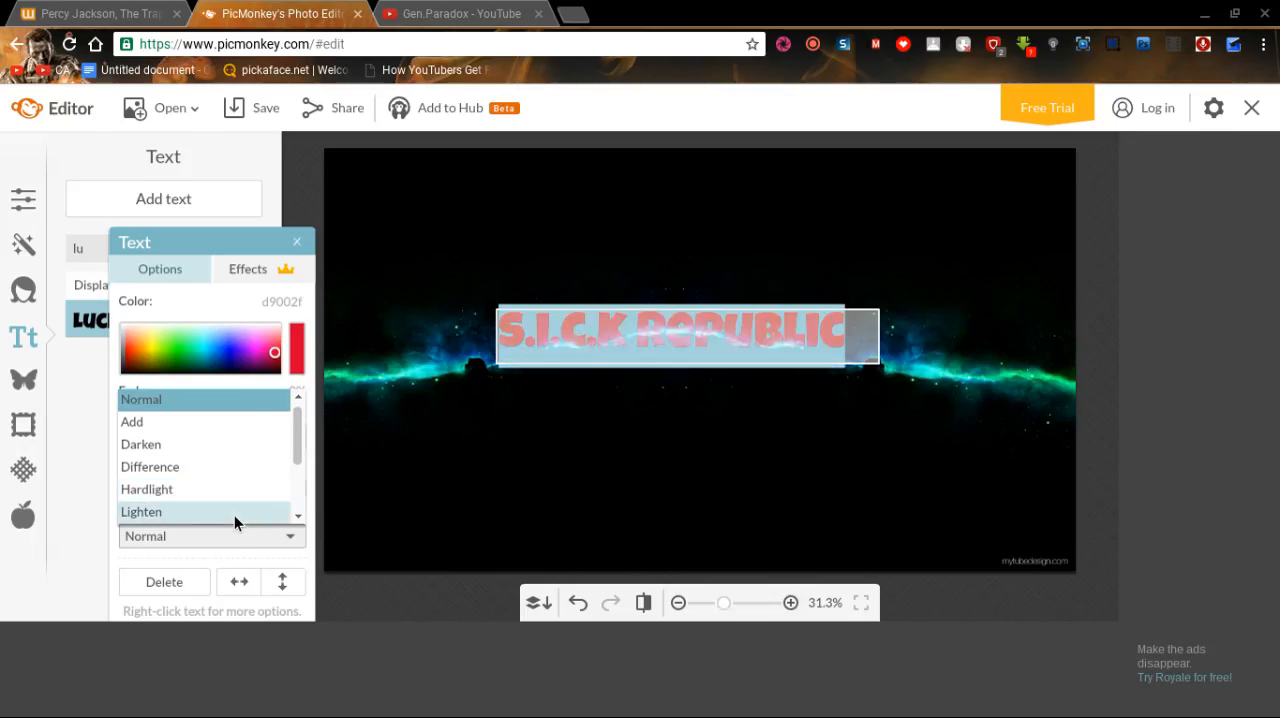
pyautogui.click(241, 399)
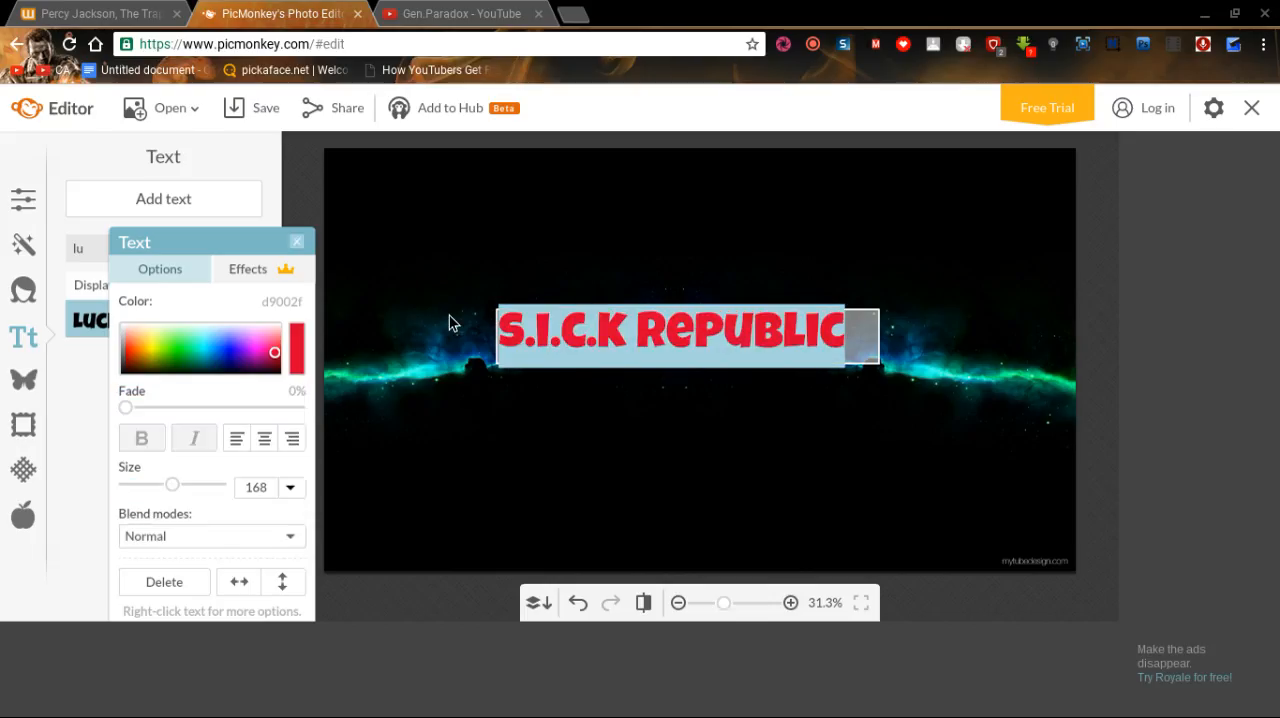
pyautogui.click(297, 243)
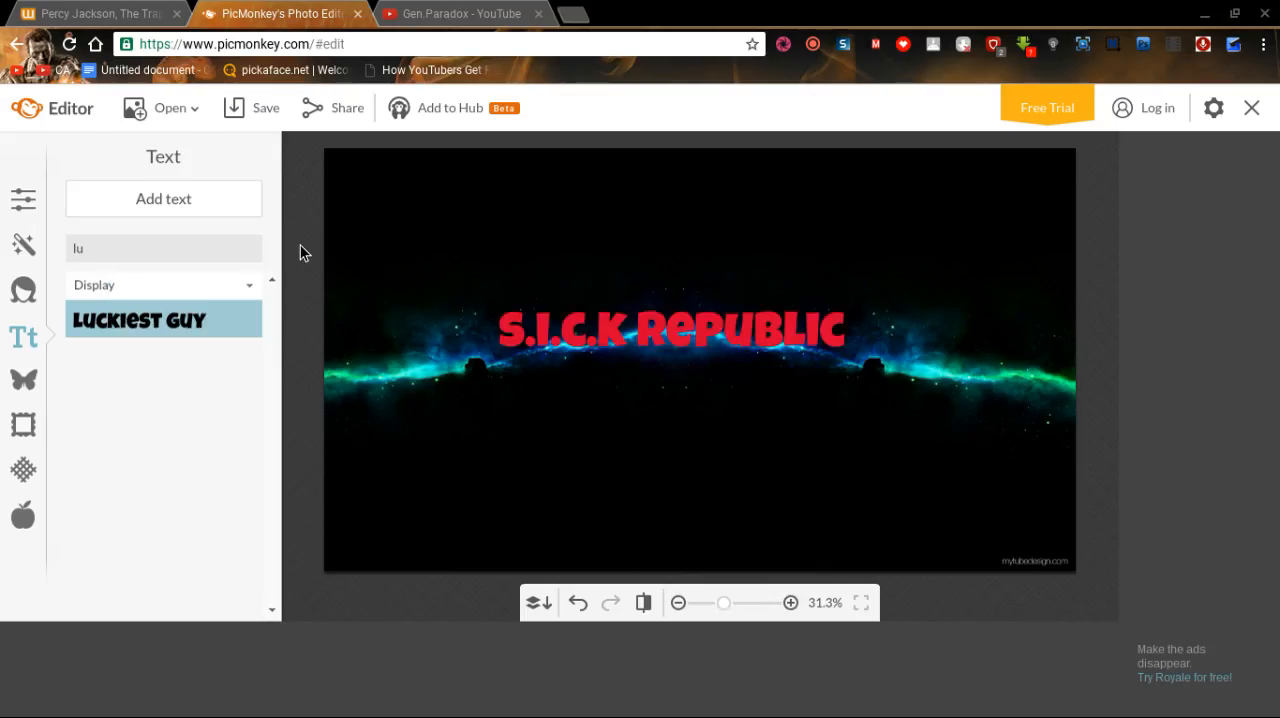
# Move the "S.I.C.K Republic" text slightly lower onto the blue glow and close its text options.
pyautogui.click(726, 327)
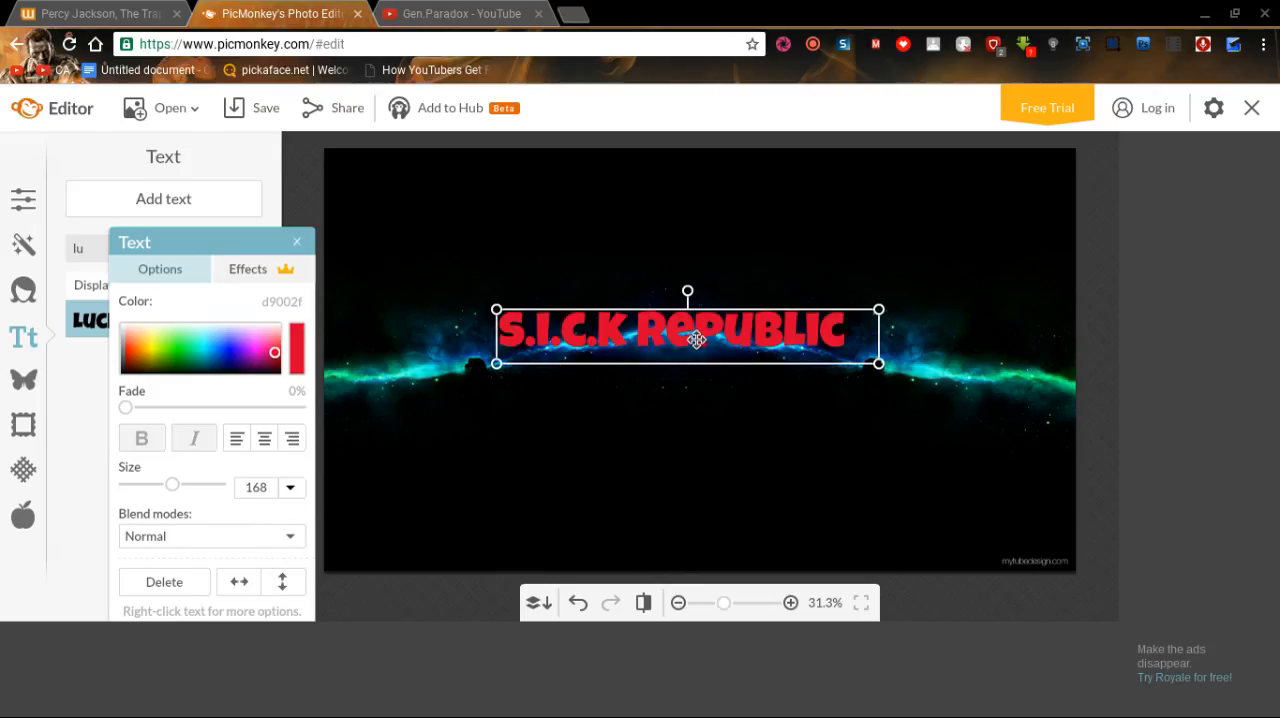
pyautogui.moveTo(697, 343); pyautogui.dragTo(702, 355)
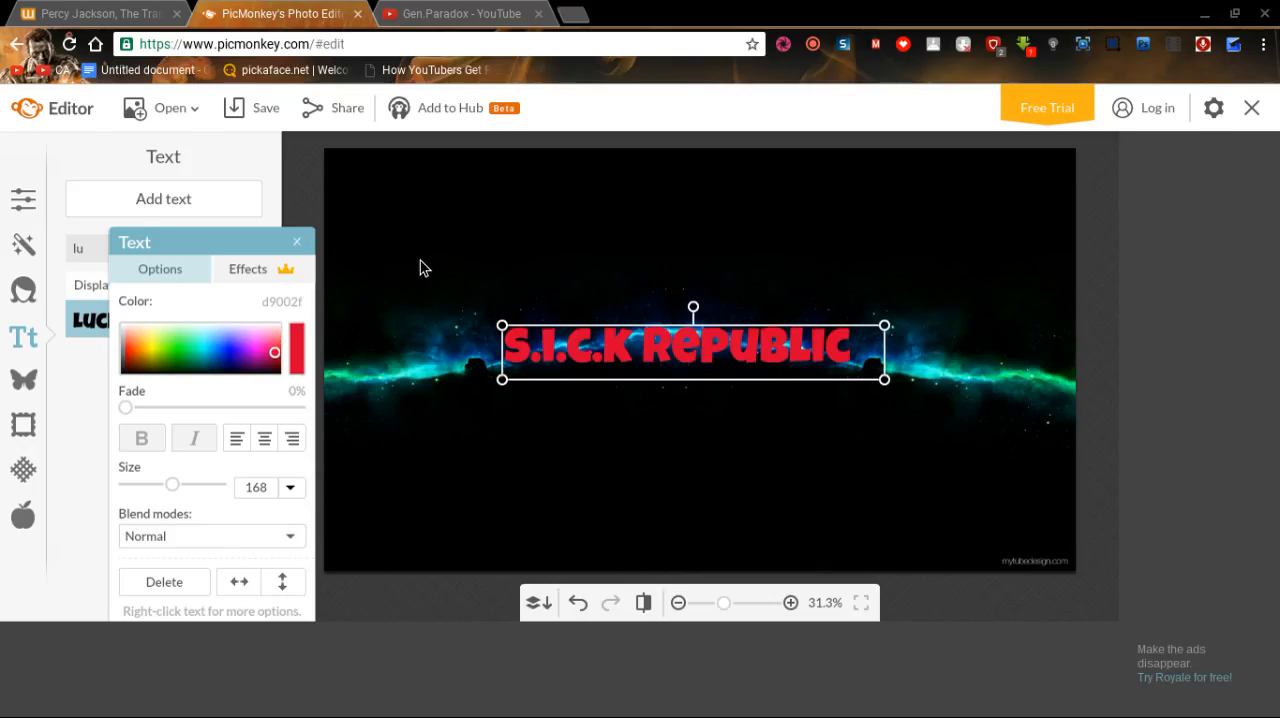
pyautogui.click(303, 248)
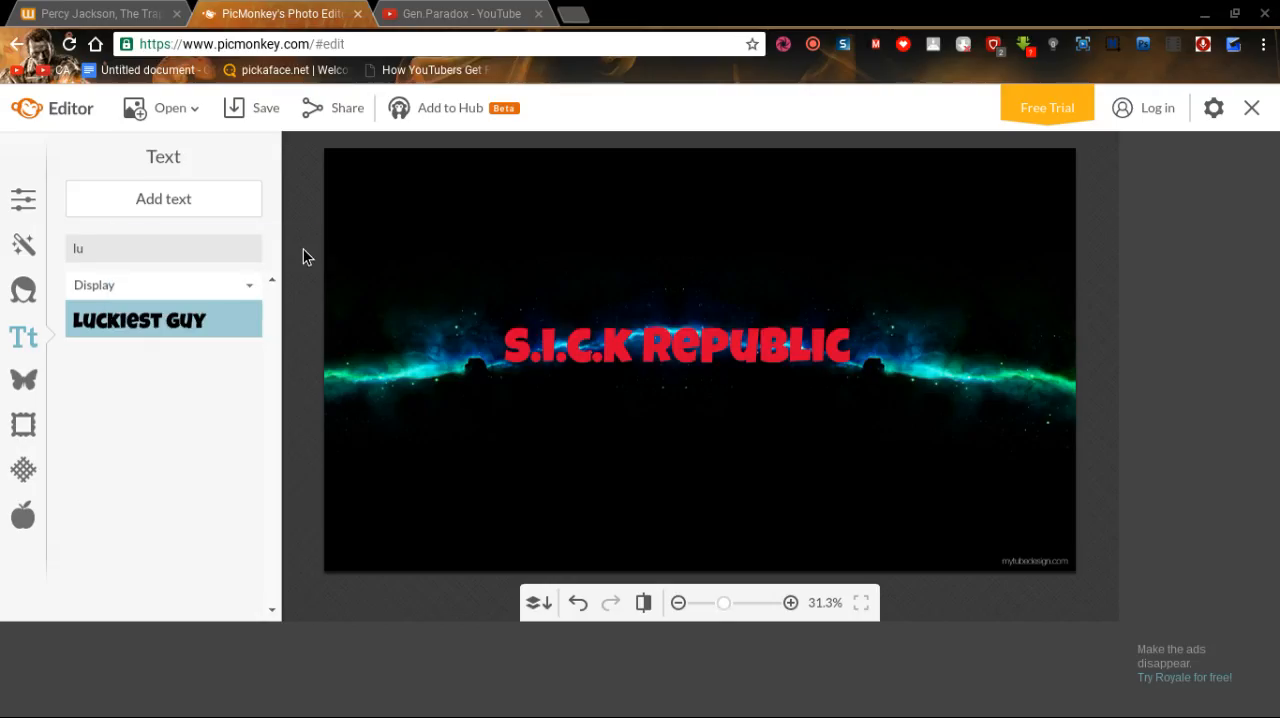
# Add a Luckiest Guy text box just above the "S.I.C.K Republic" title and enter "Welcome to" in it.
pyautogui.click(241, 183)
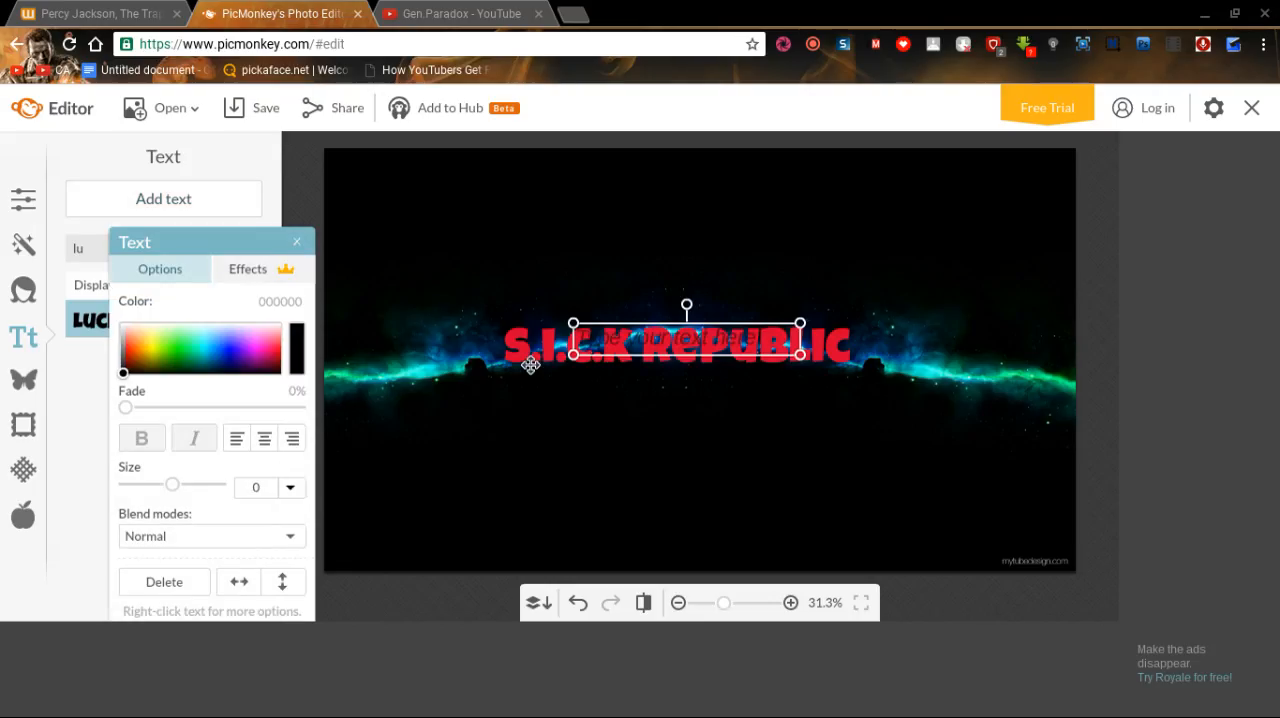
pyautogui.moveTo(686, 337); pyautogui.dragTo(673, 304)
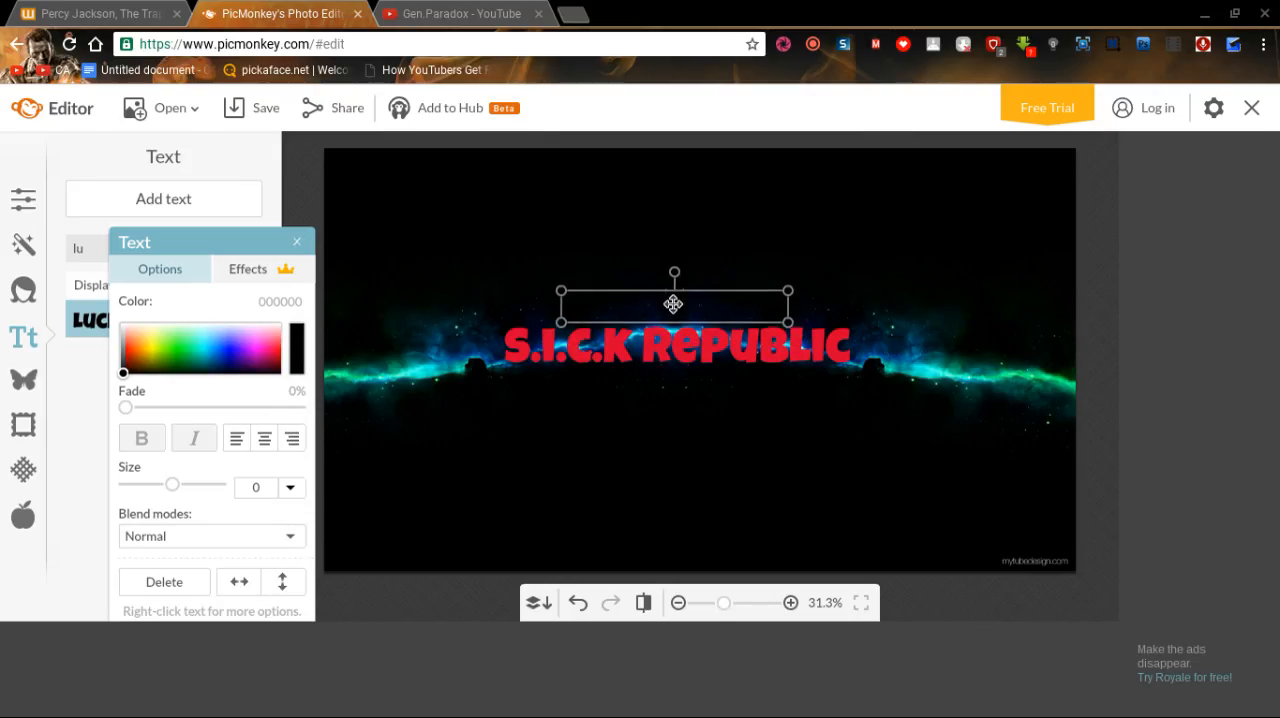
pyautogui.click(673, 304)
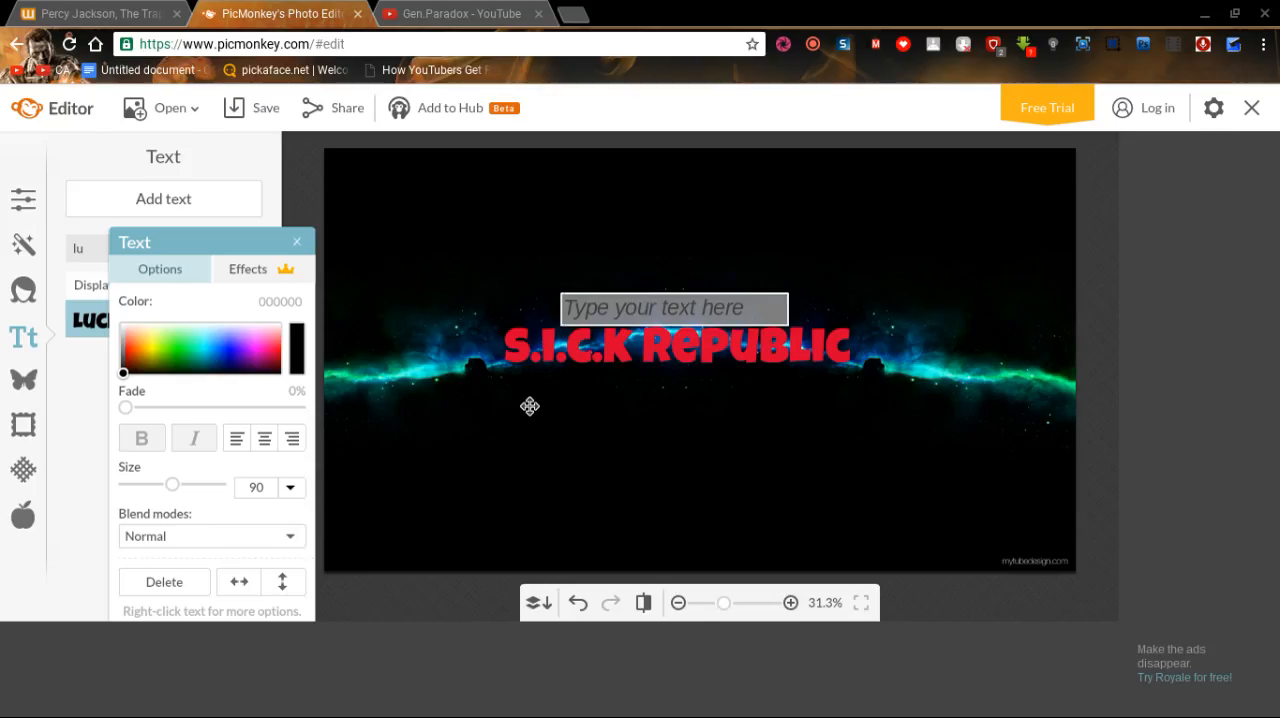
pyautogui.write('Welcome')
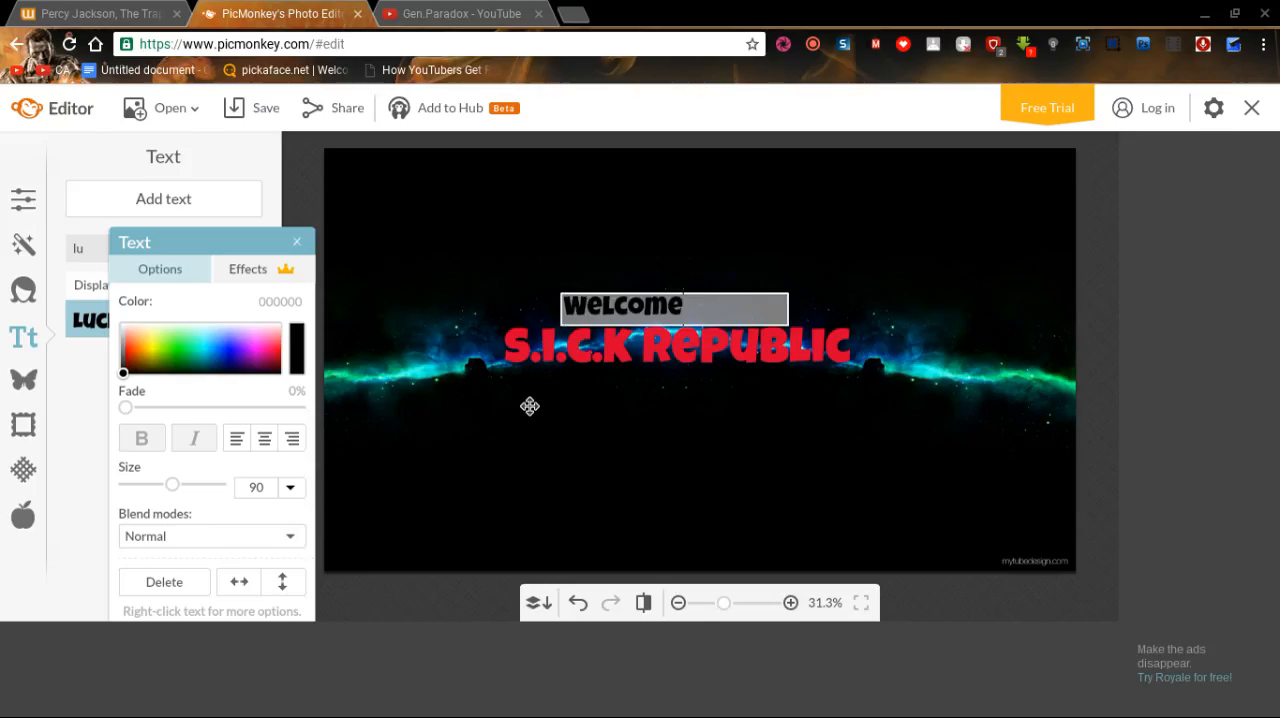
pyautogui.write(' to the')
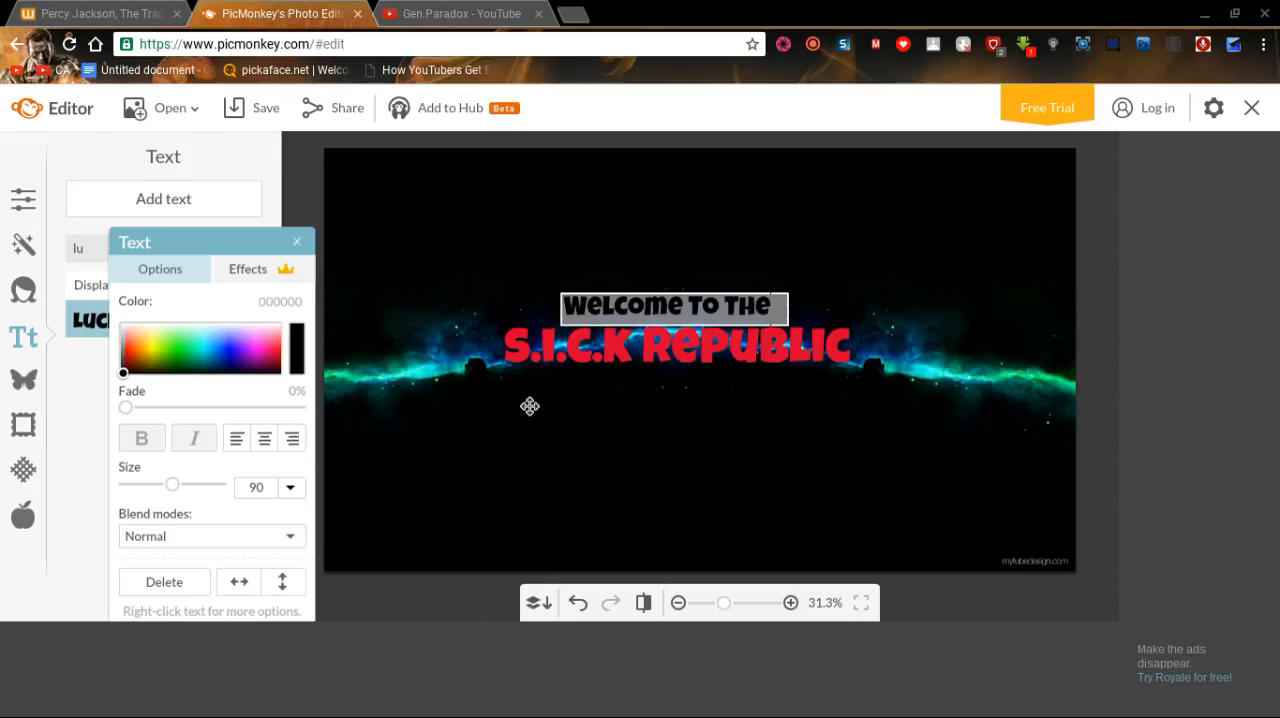
pyautogui.press('BackSpace')
pyautogui.press('BackSpace')
pyautogui.press('BackSpace')
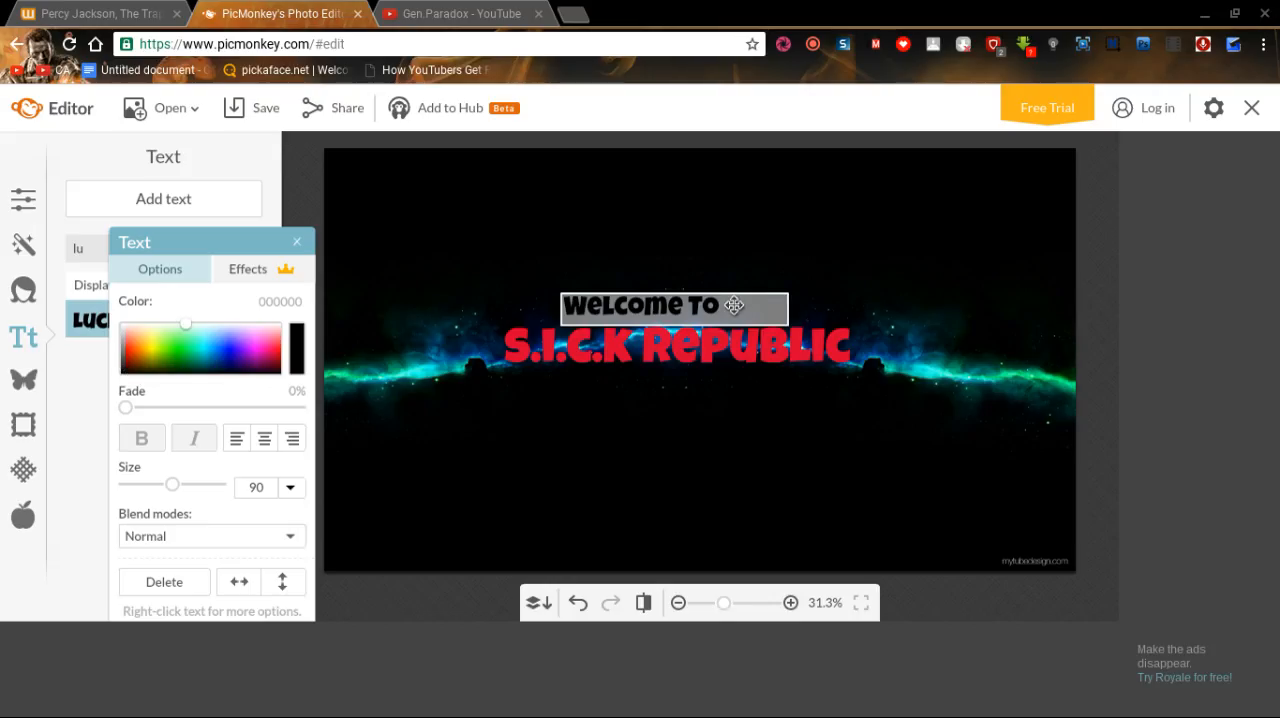
# Color the whole "Welcome to" text white (fcfffd) and reselect its text box.
pyautogui.moveTo(734, 305); pyautogui.dragTo(540, 309)
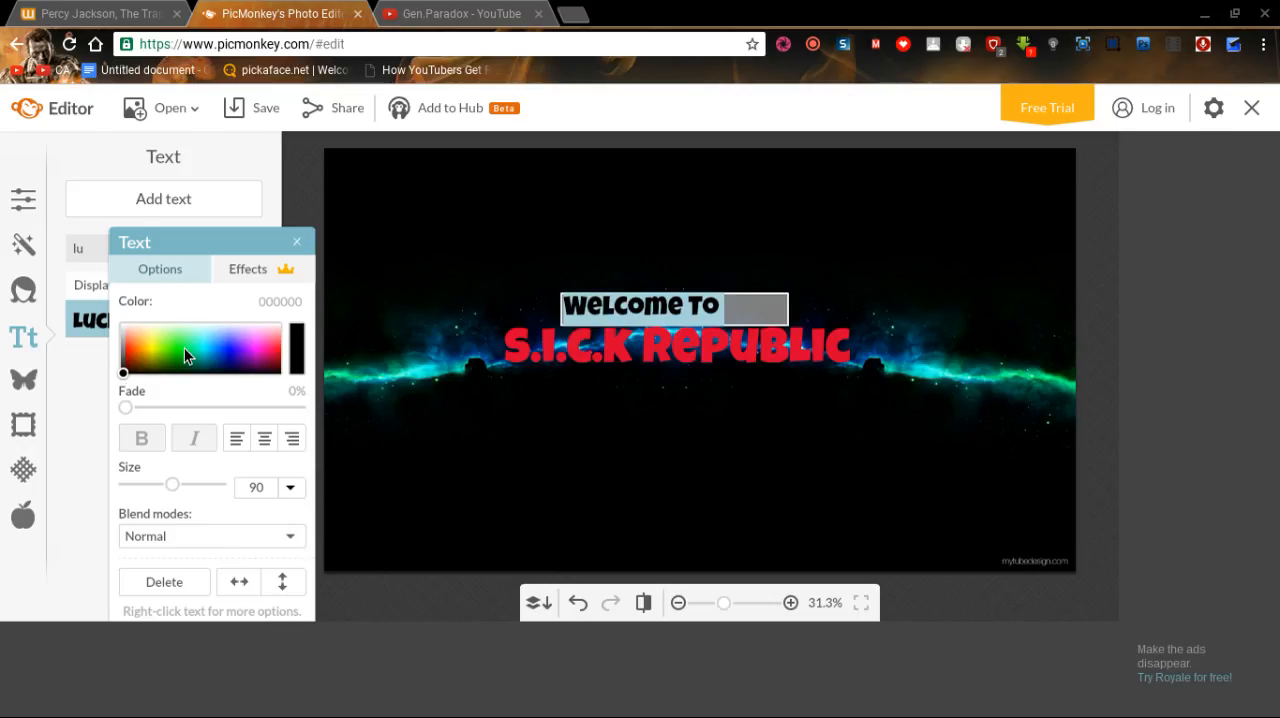
pyautogui.click(125, 370)
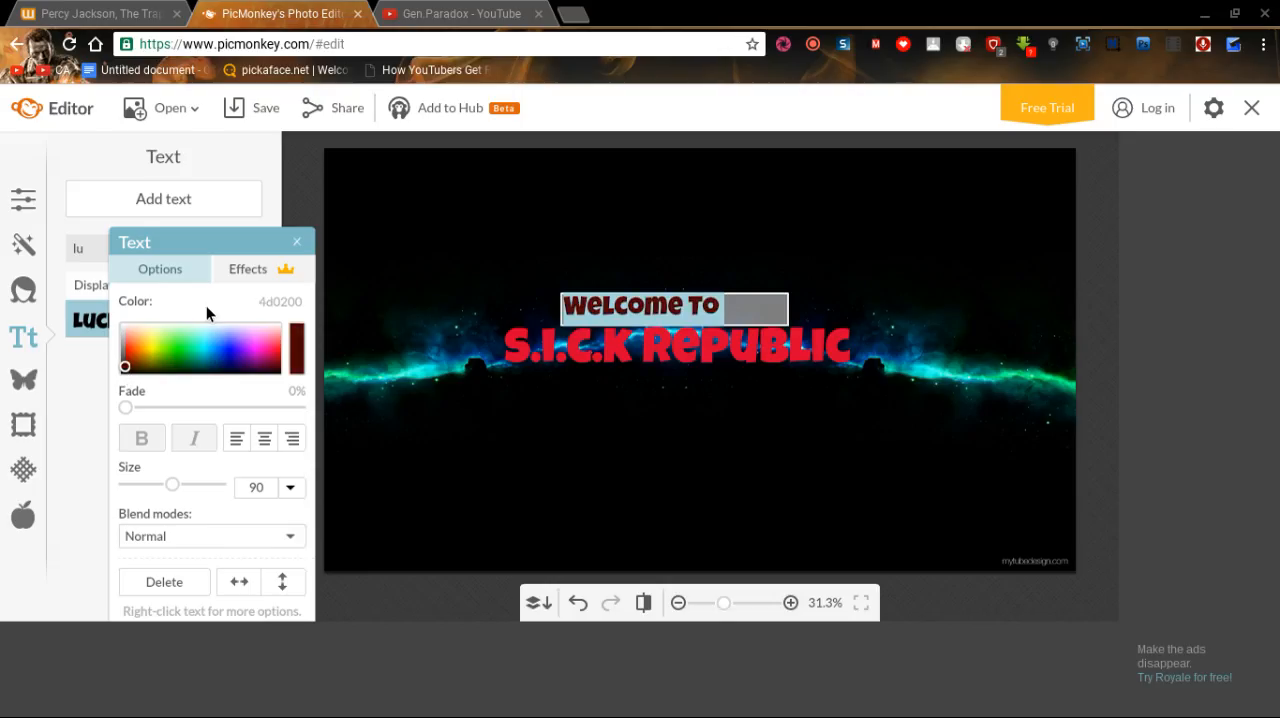
pyautogui.click(198, 326)
pyautogui.moveTo(198, 326); pyautogui.dragTo(189, 312)
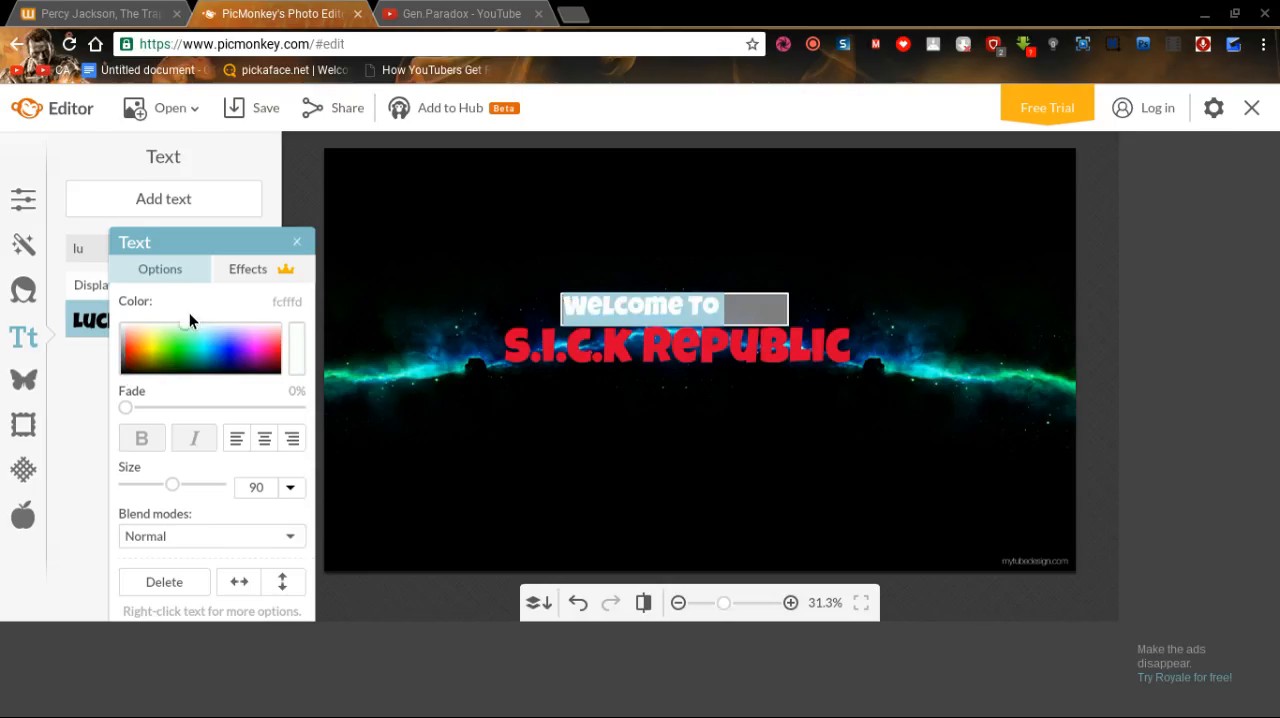
pyautogui.click(740, 232)
pyautogui.click(742, 237)
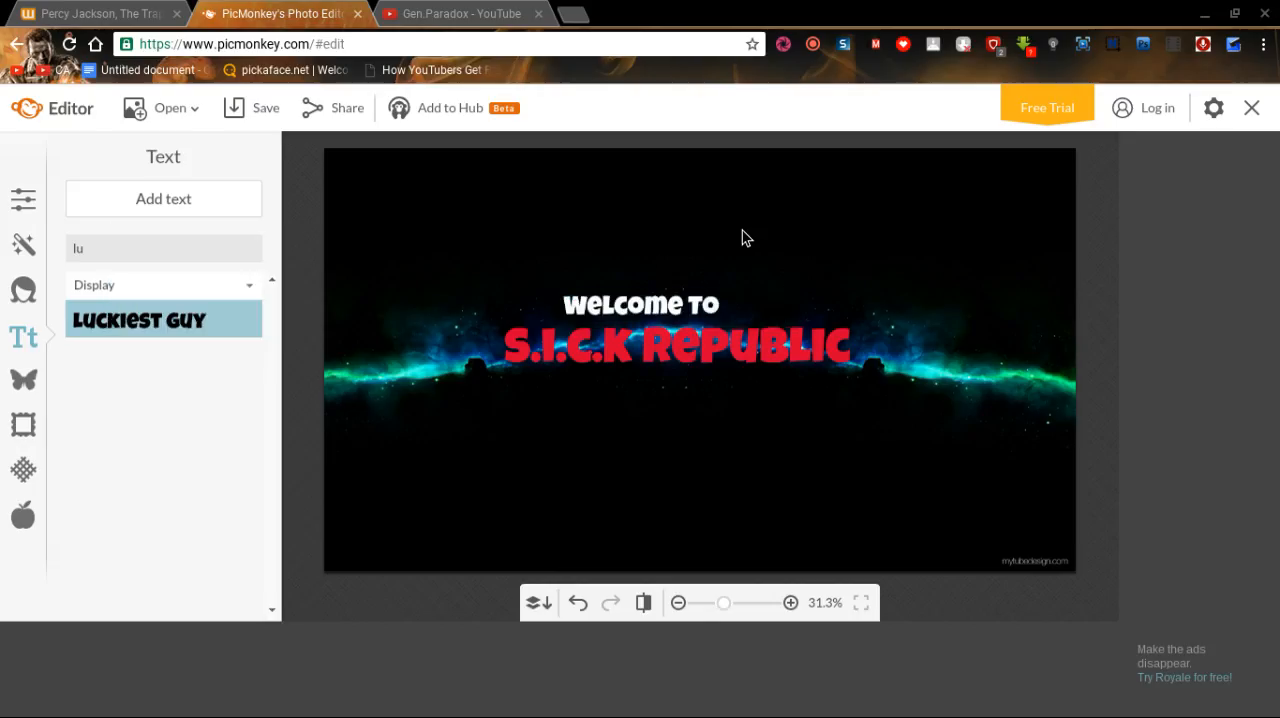
pyautogui.click(665, 302)
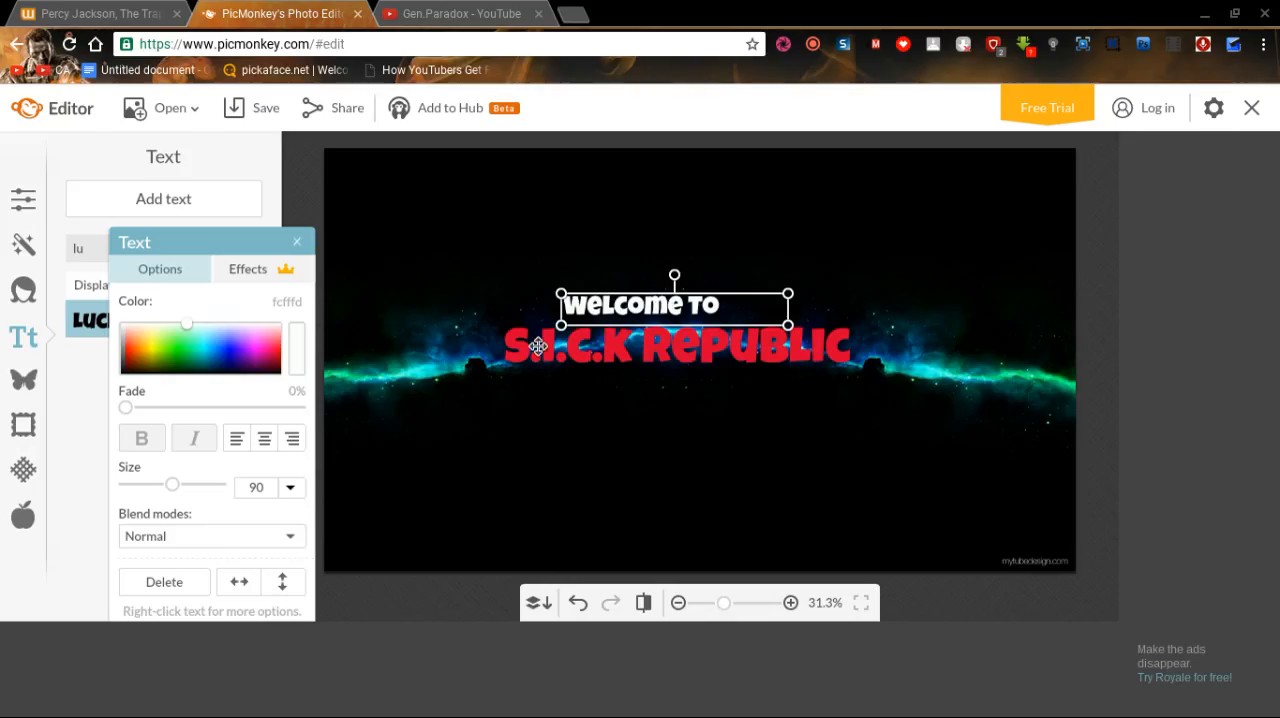
# Center-align the "Welcome to" text and the "S.I.C.K Republic" text within their boxes.
pyautogui.doubleClick(727, 296)
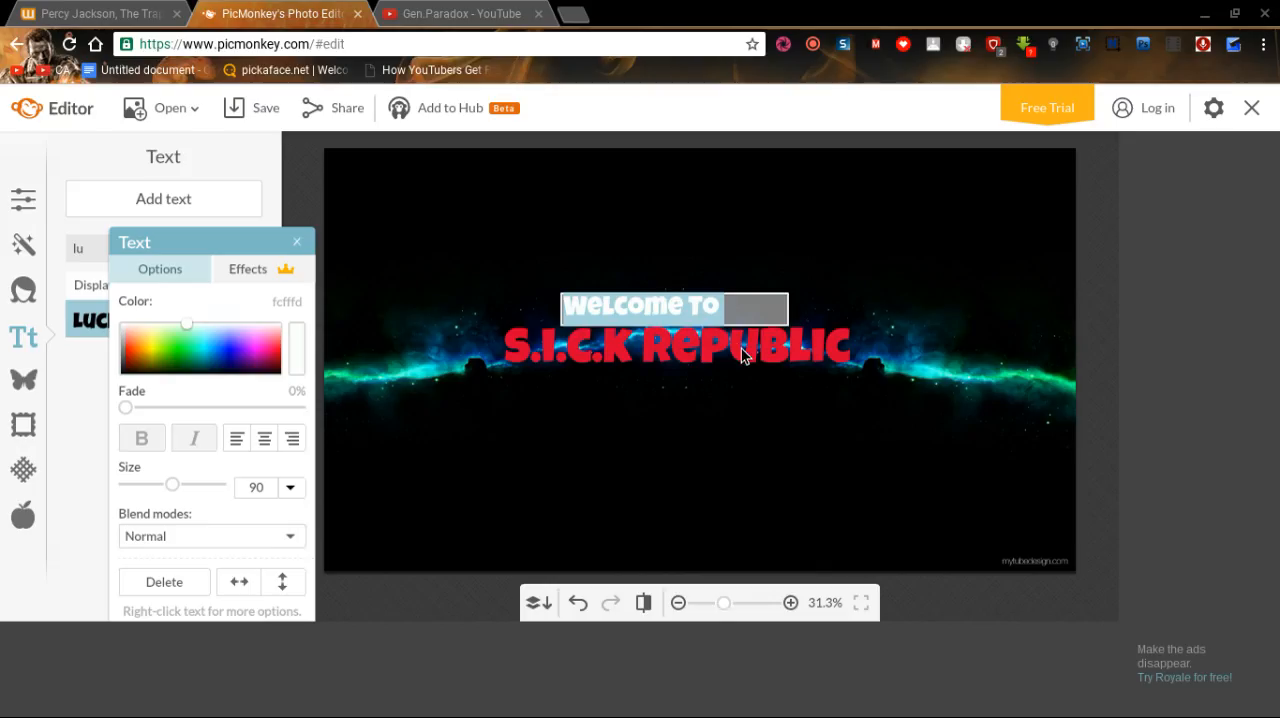
pyautogui.click(264, 440)
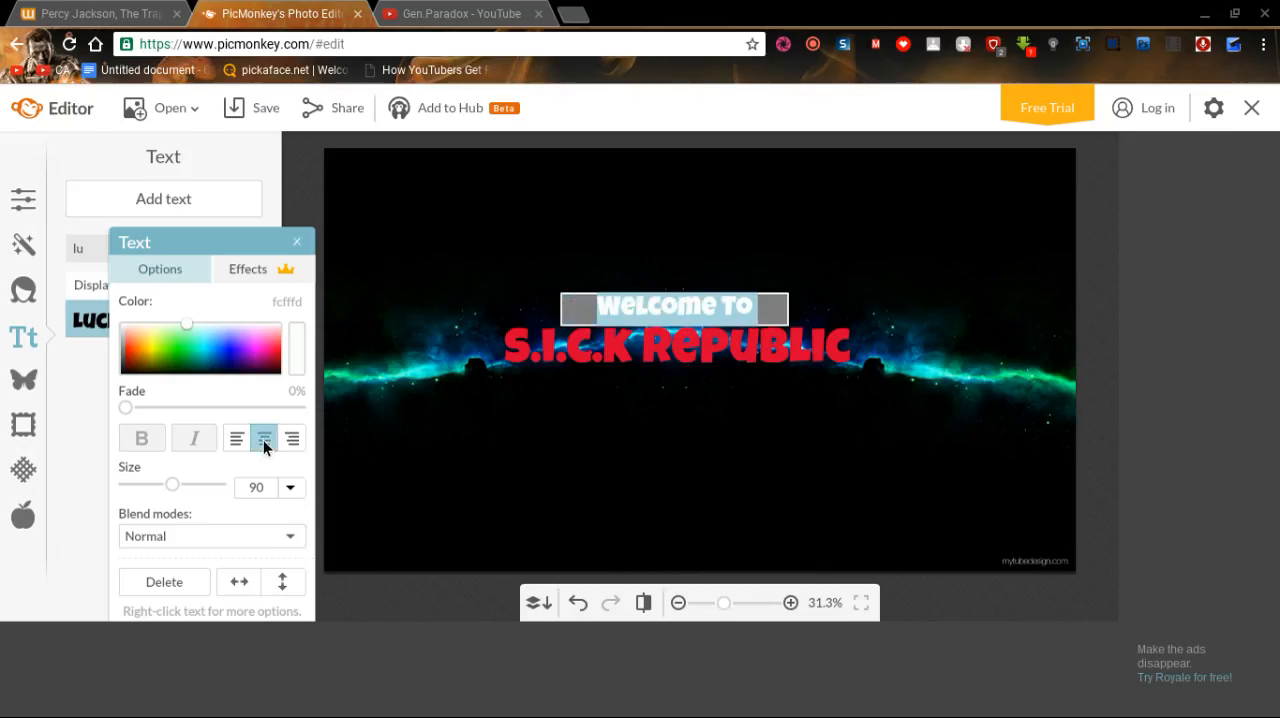
pyautogui.click(714, 348)
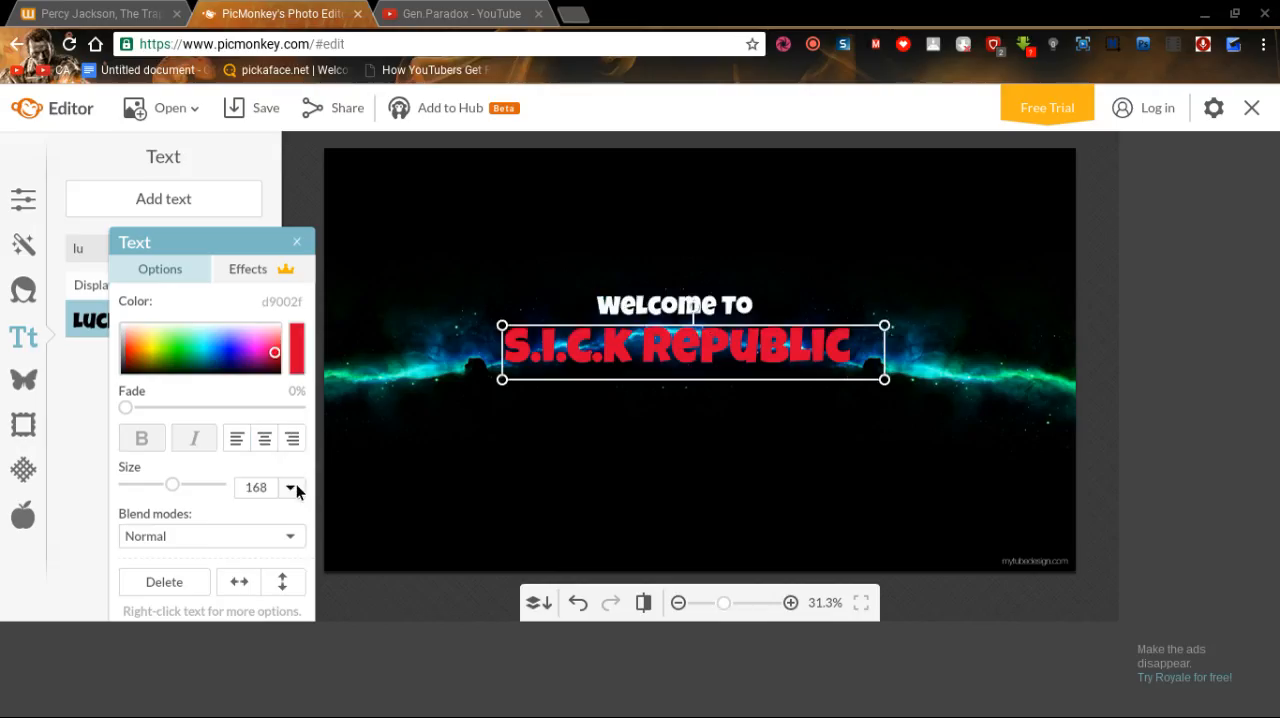
pyautogui.click(263, 439)
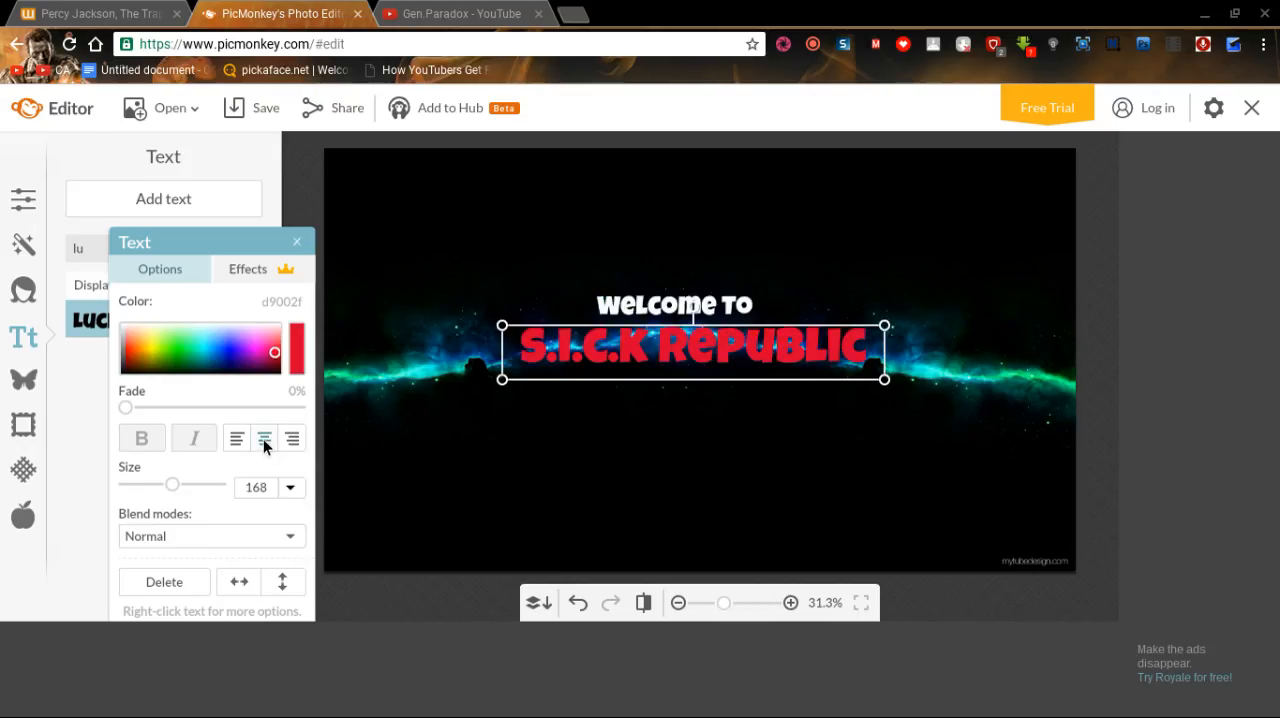
pyautogui.click(762, 441)
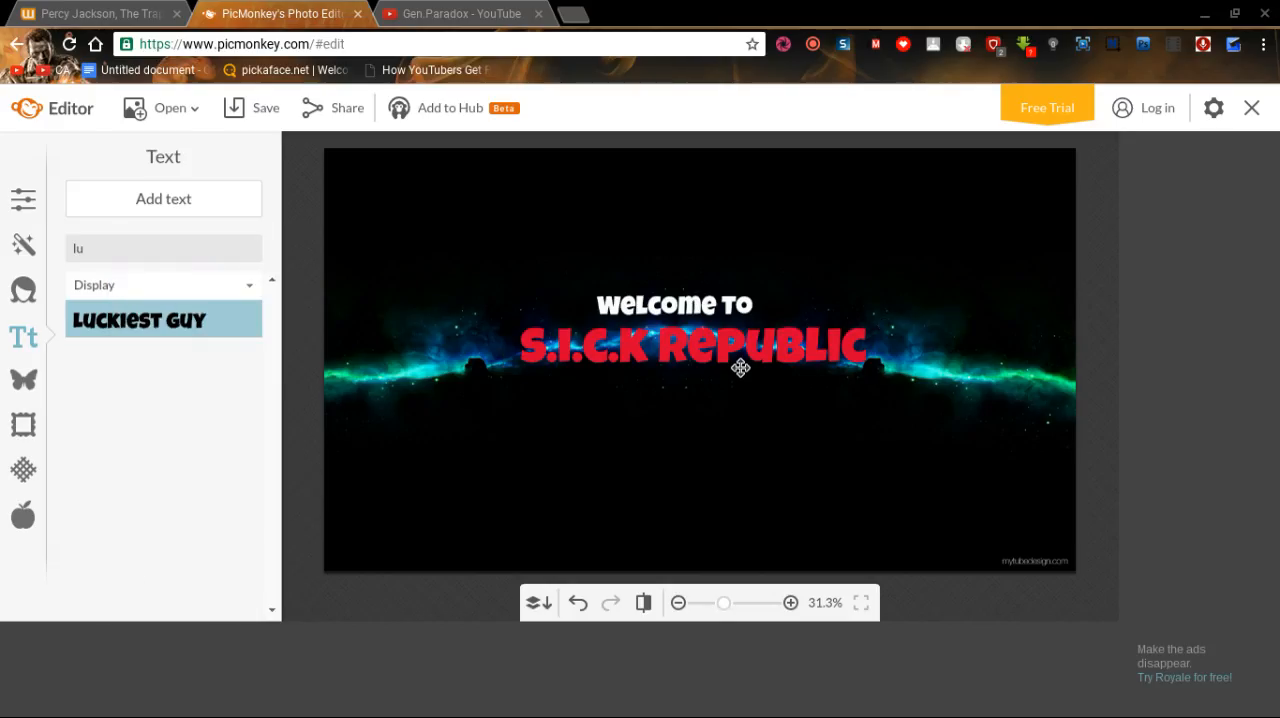
# Nudge the "Welcome to" text slightly right above the "S.I.C.K Republic" title and deselect it.
pyautogui.click(708, 297)
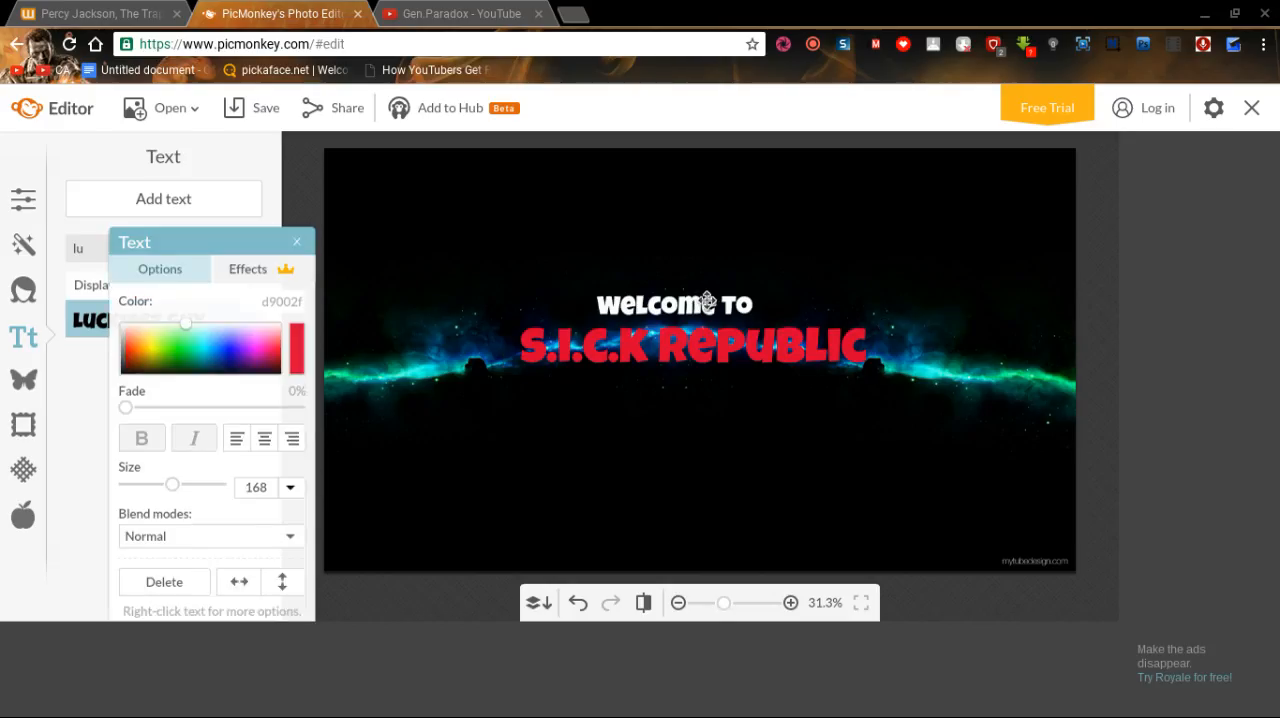
pyautogui.moveTo(680, 303); pyautogui.dragTo(689, 304)
pyautogui.click(699, 451)
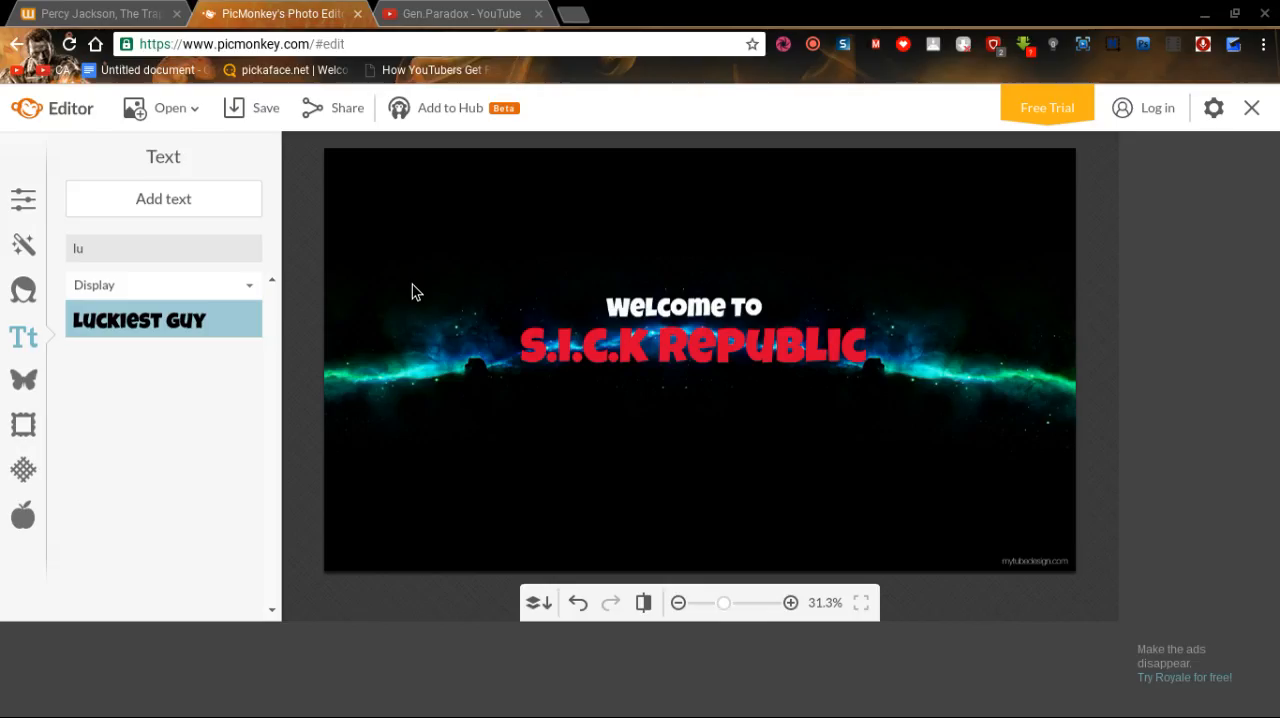
# Add a white Luckiest Guy text box just below the "S.I.C.K Republic" title and enter "become a republican today" in it.
pyautogui.click(233, 204)
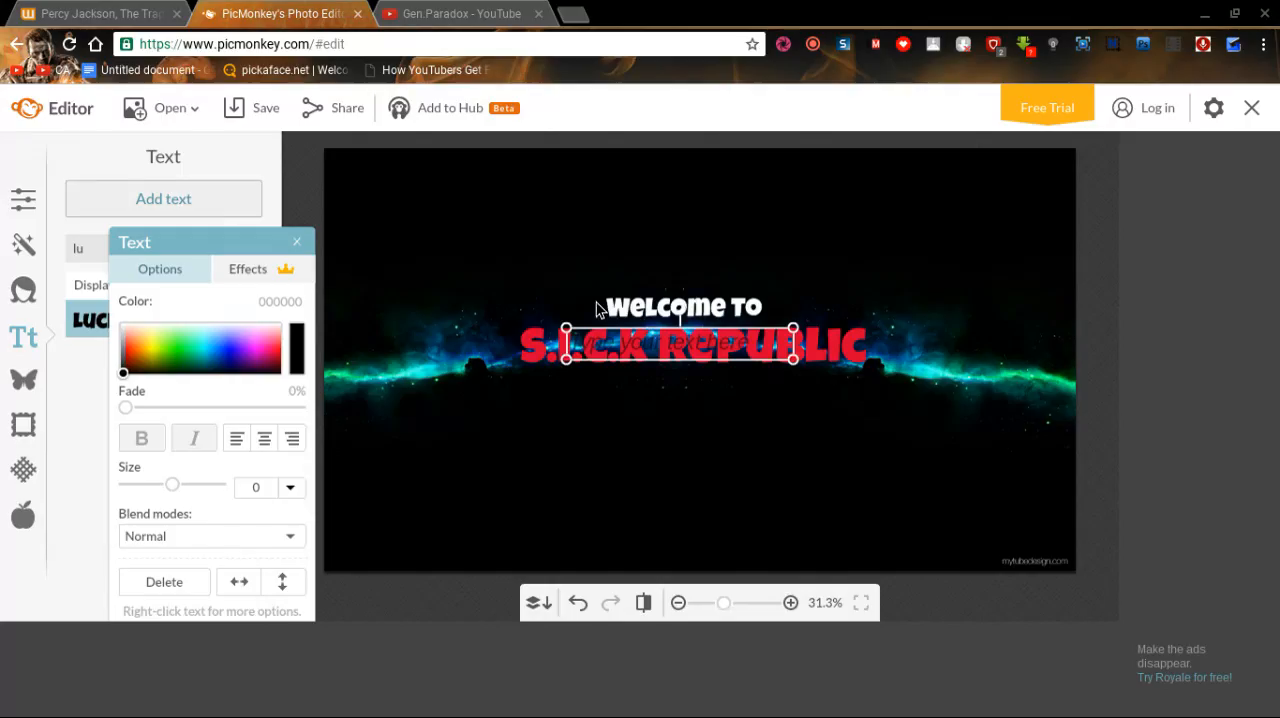
pyautogui.moveTo(680, 316); pyautogui.dragTo(681, 332)
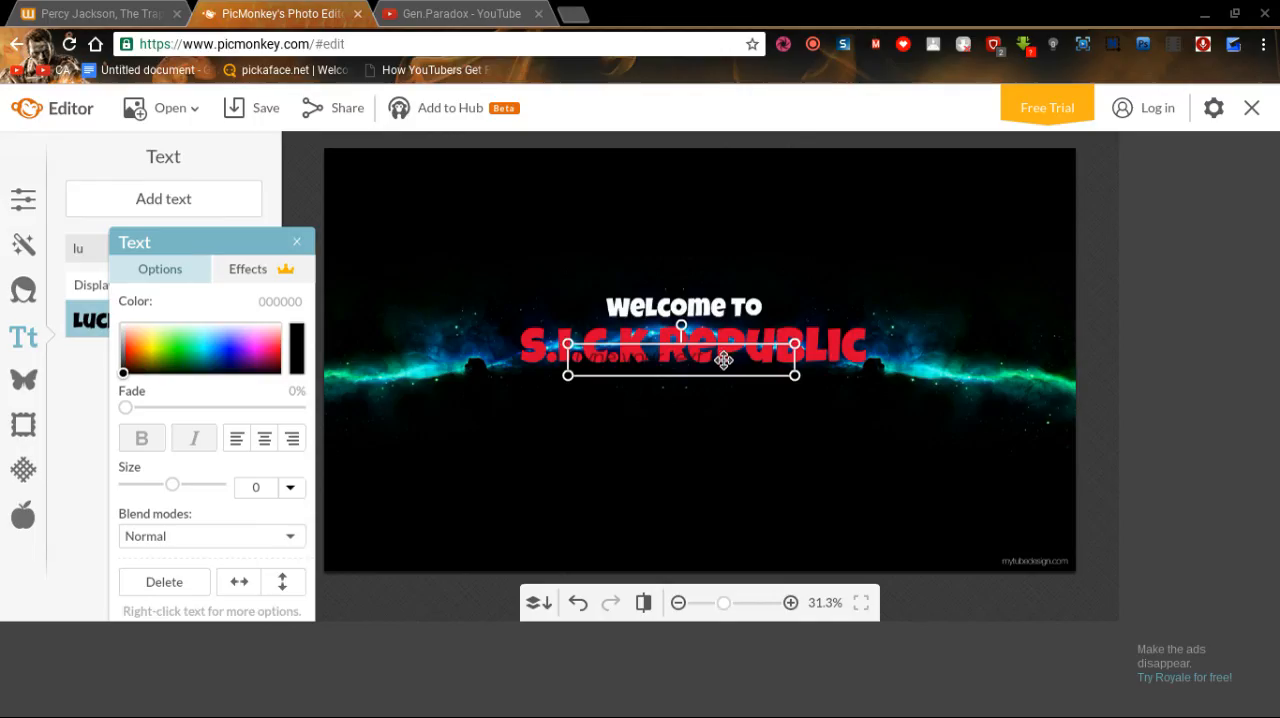
pyautogui.moveTo(723, 357)
pyautogui.mouseDown()
pyautogui.moveTo(714, 415)
pyautogui.moveTo(722, 368)
pyautogui.moveTo(739, 383)
pyautogui.moveTo(728, 376)
pyautogui.mouseUp()
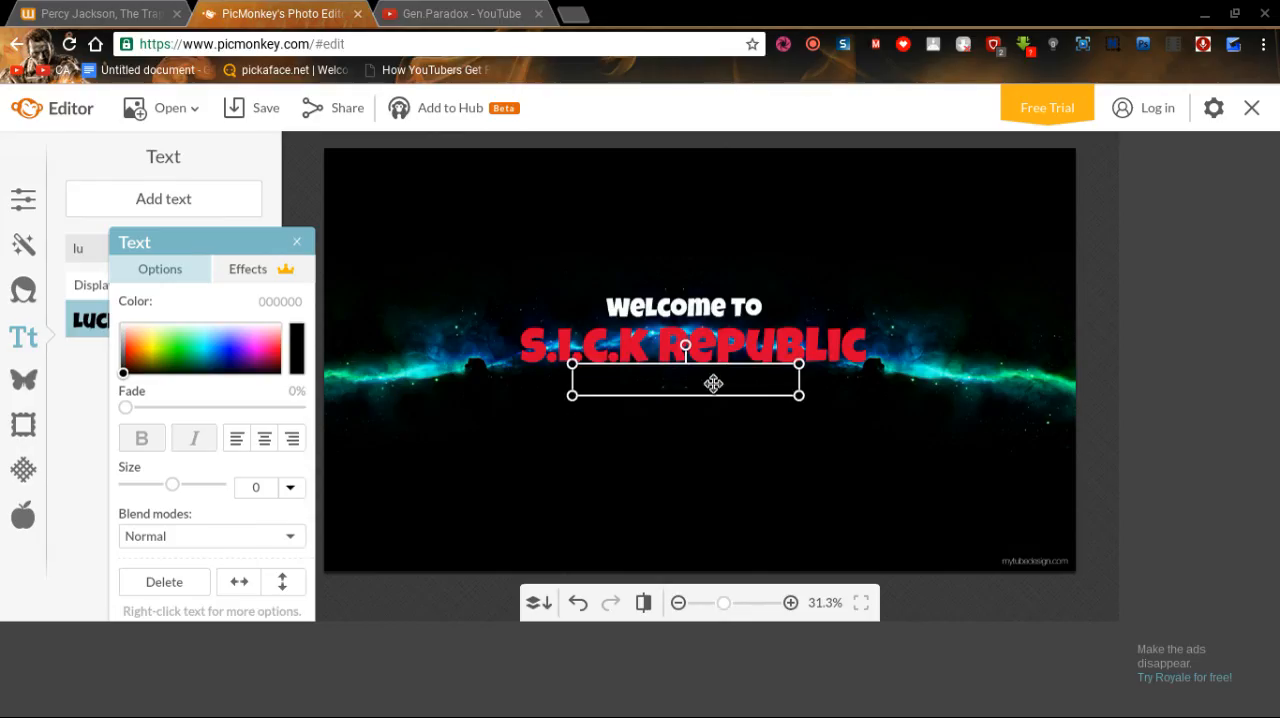
pyautogui.click(715, 381)
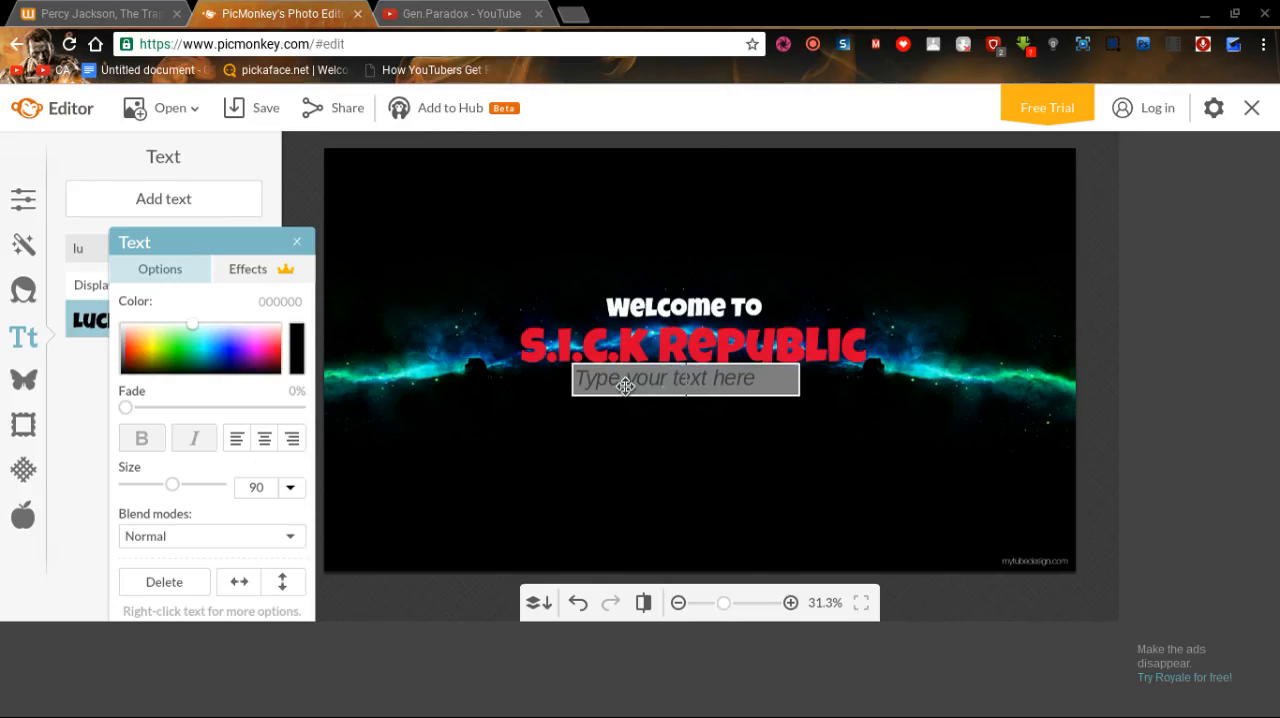
pyautogui.write('become')
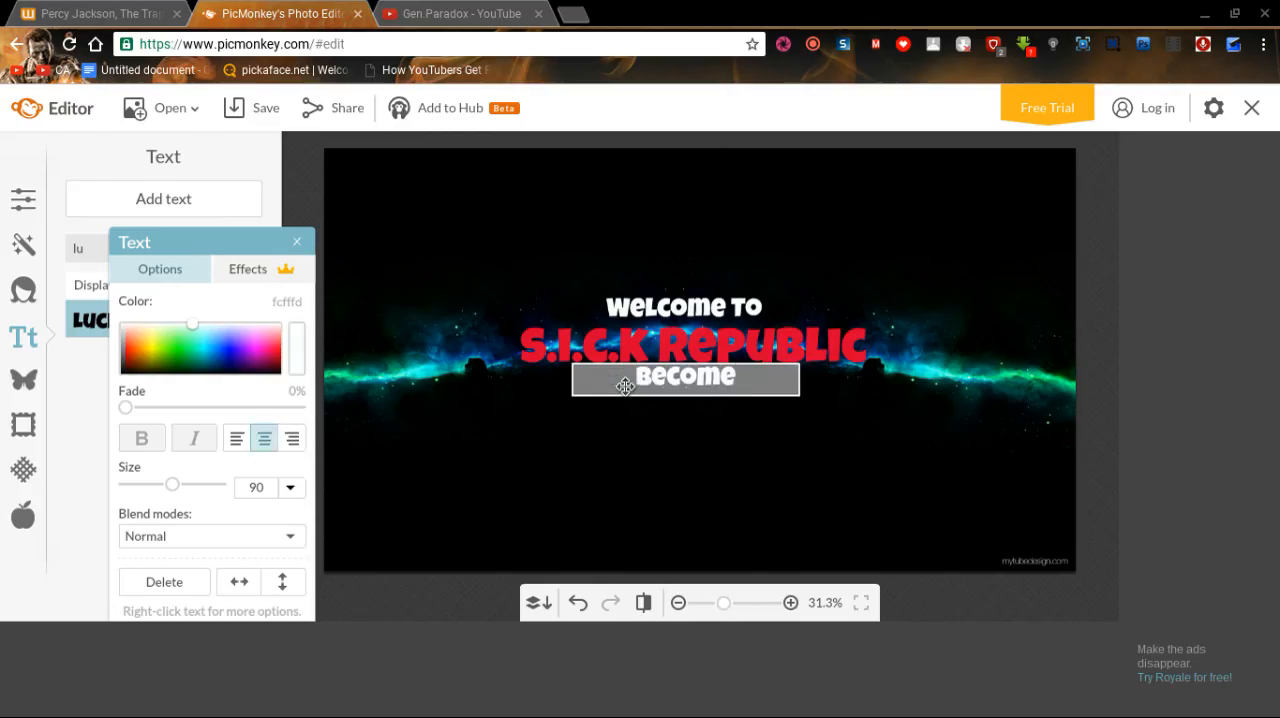
pyautogui.write(' a rep')
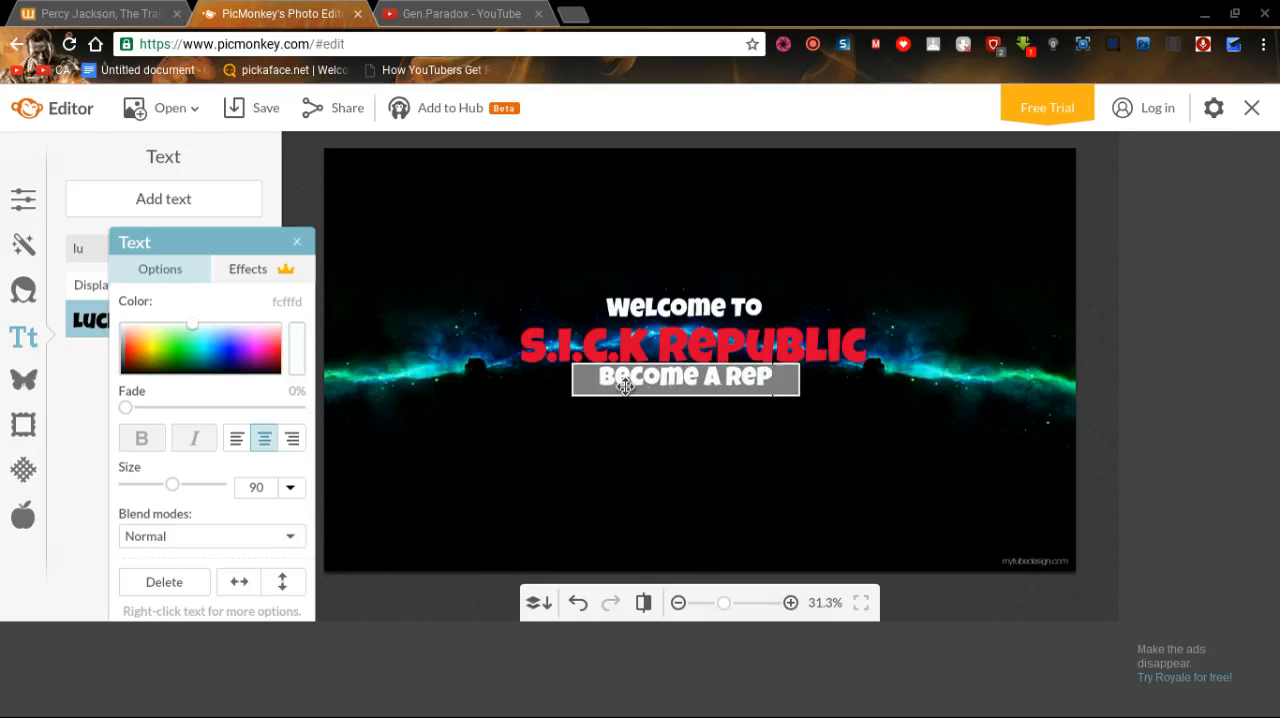
pyautogui.write('ubli')
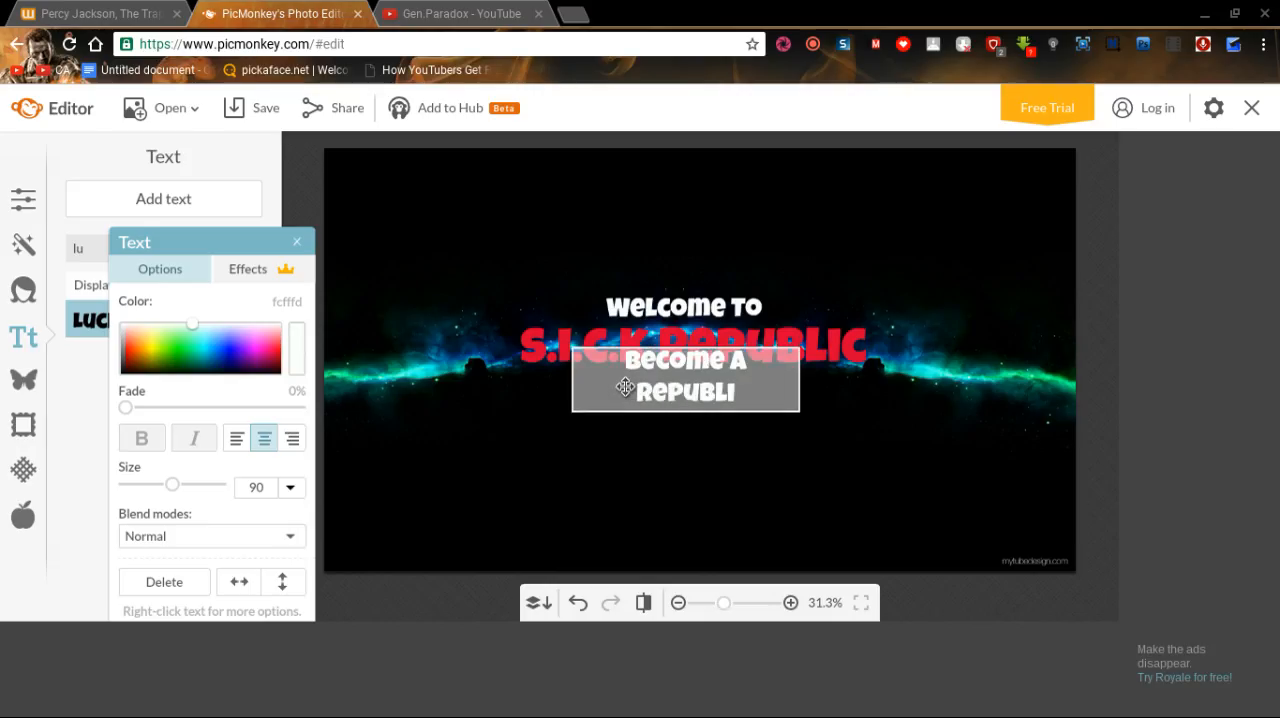
pyautogui.write('can today')
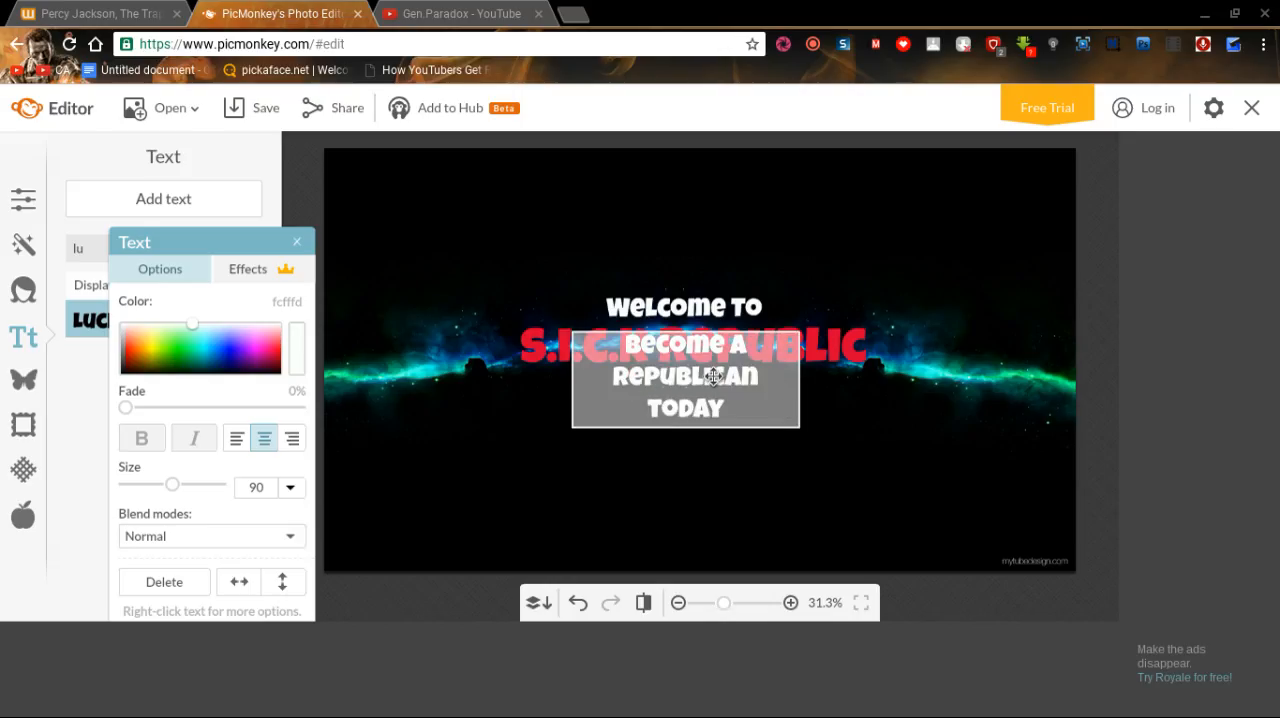
# Widen the "become a republican today" box so the text wraps onto two lines, and position it centered beneath the title.
pyautogui.moveTo(712, 378); pyautogui.dragTo(746, 412)
pyautogui.click(746, 412)
pyautogui.click(711, 470)
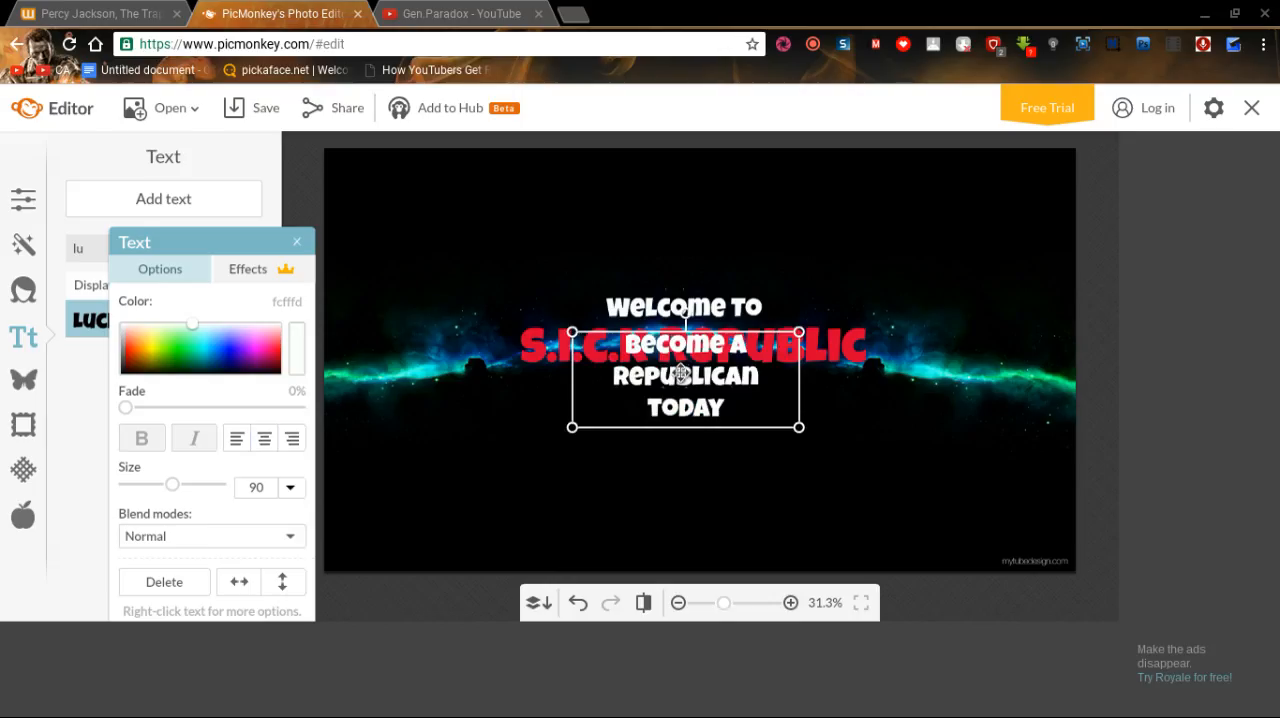
pyautogui.moveTo(680, 372); pyautogui.dragTo(686, 399)
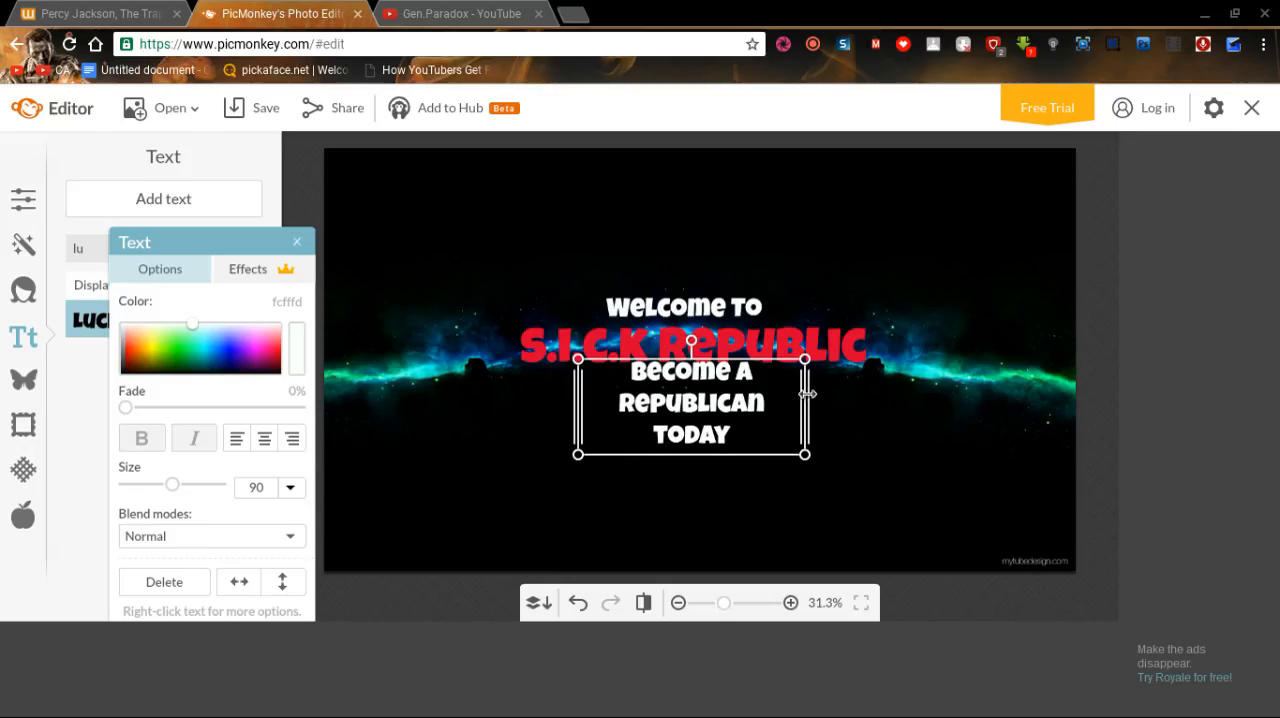
pyautogui.moveTo(808, 394); pyautogui.dragTo(873, 396)
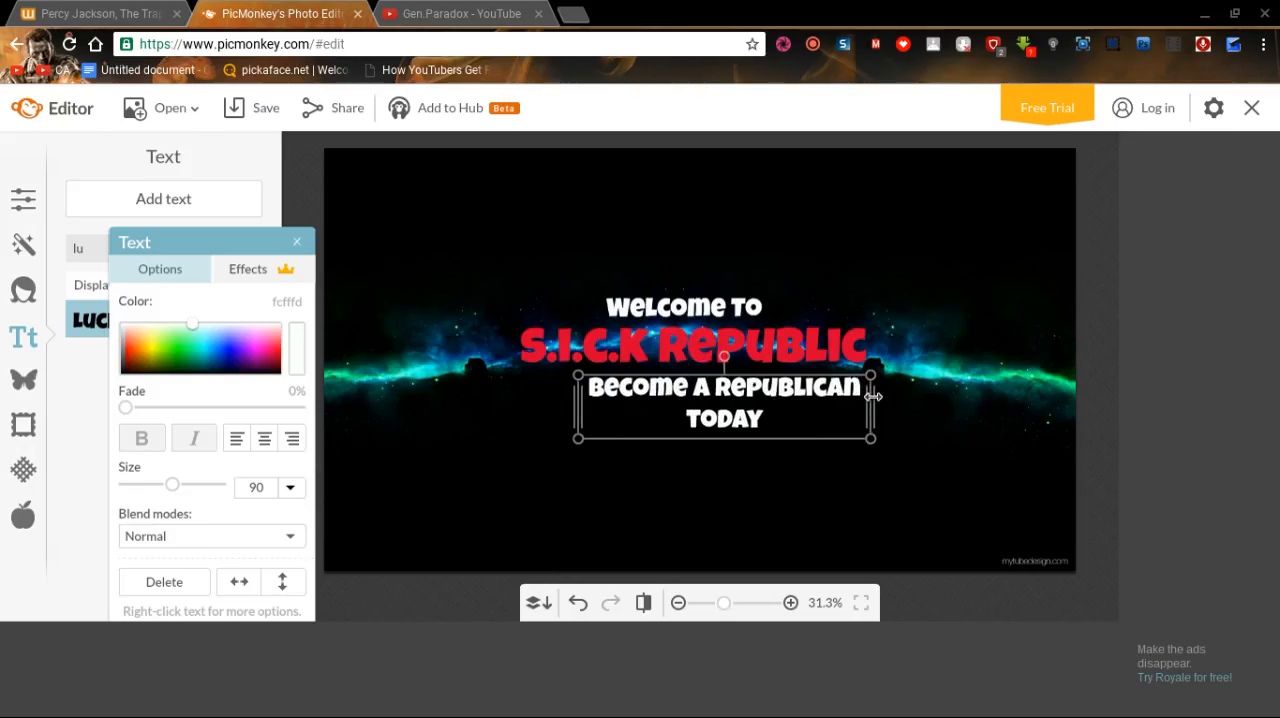
pyautogui.moveTo(763, 403); pyautogui.dragTo(729, 398)
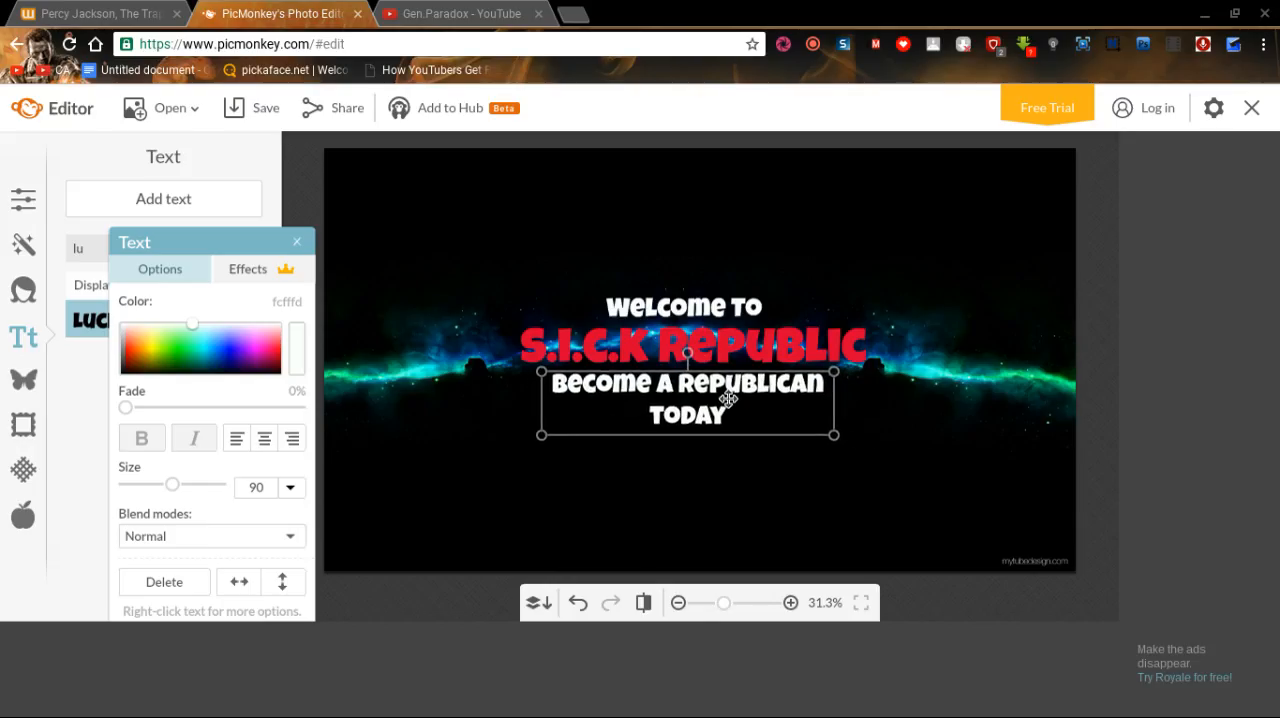
# Check the existing channel banner on YouTube, return to PicMonkey and slightly narrow the "become a republican today" box.
pyautogui.click(500, 10)
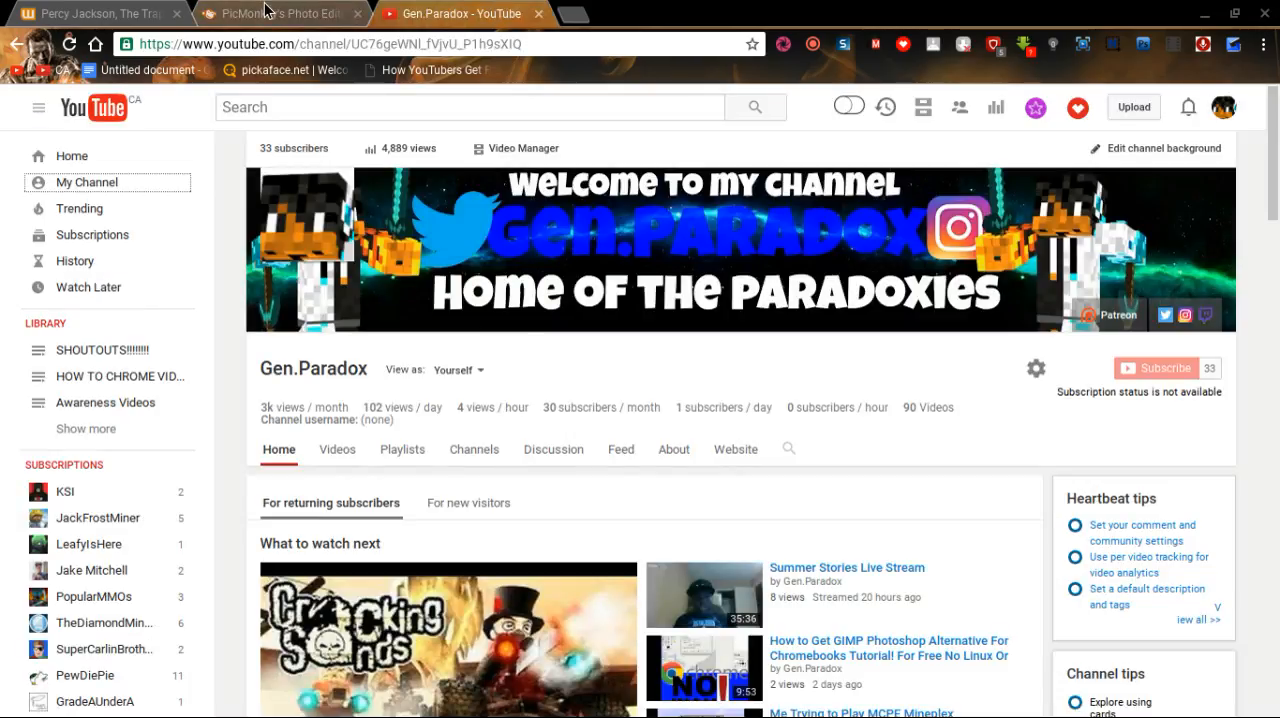
pyautogui.click(298, 10)
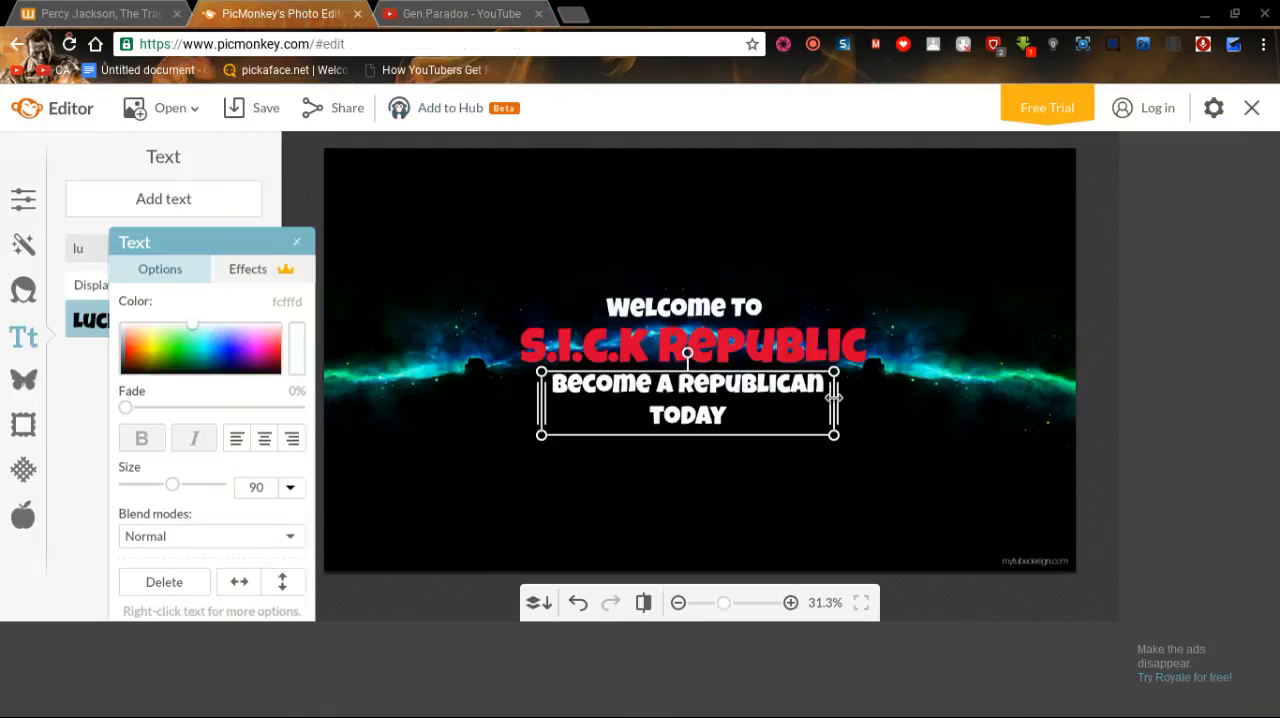
pyautogui.moveTo(833, 397); pyautogui.dragTo(826, 404)
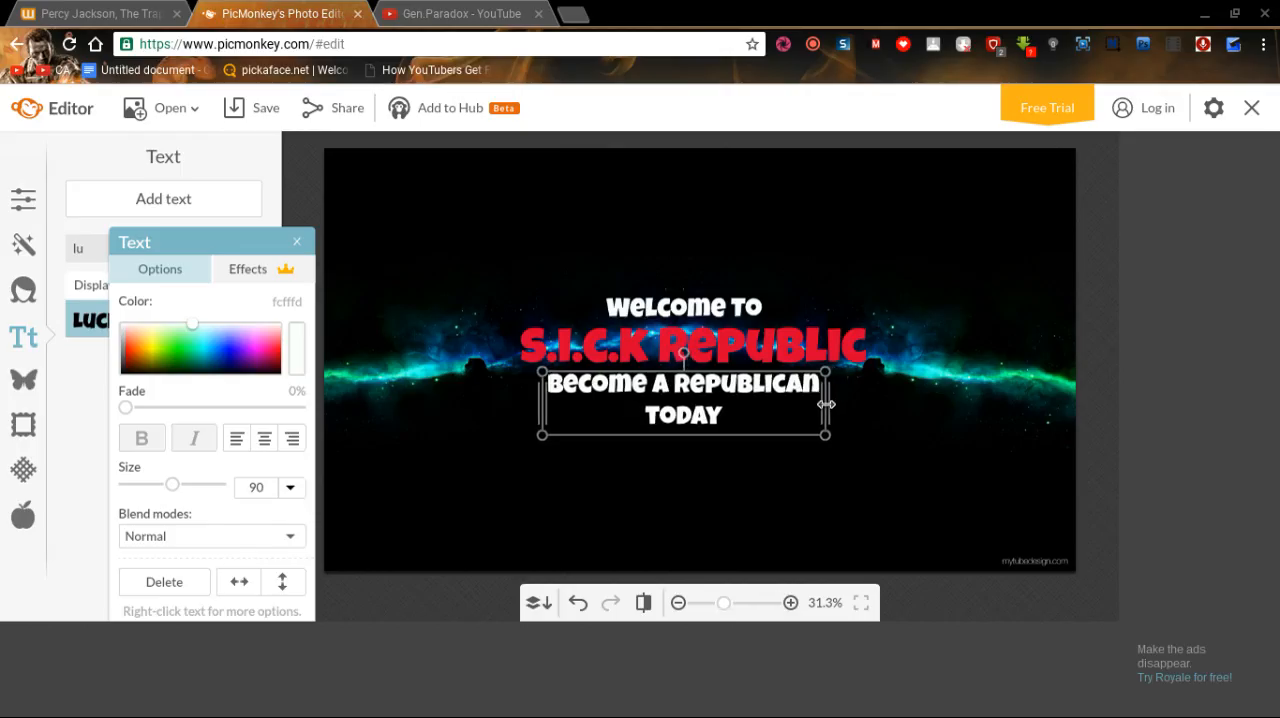
pyautogui.click(931, 438)
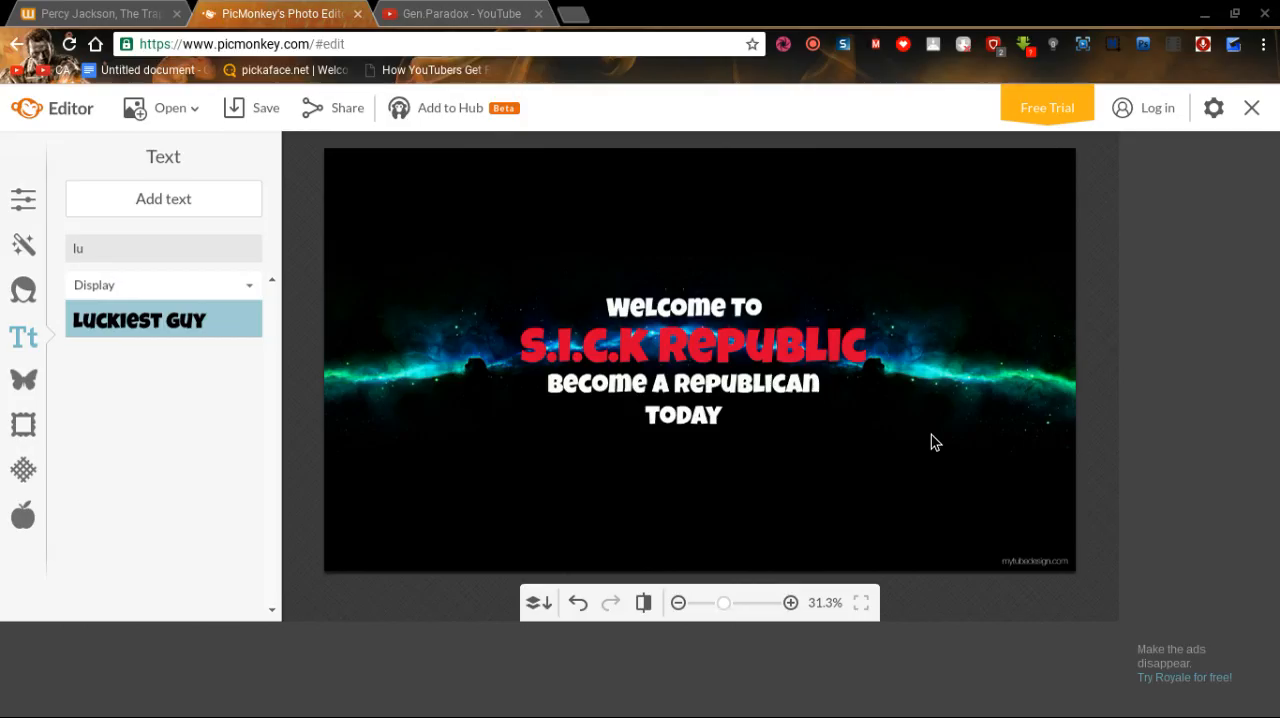
# Nudge the "S.I.C.K Republic" title slightly left to line up with the white text lines, and deselect it.
pyautogui.click(748, 347)
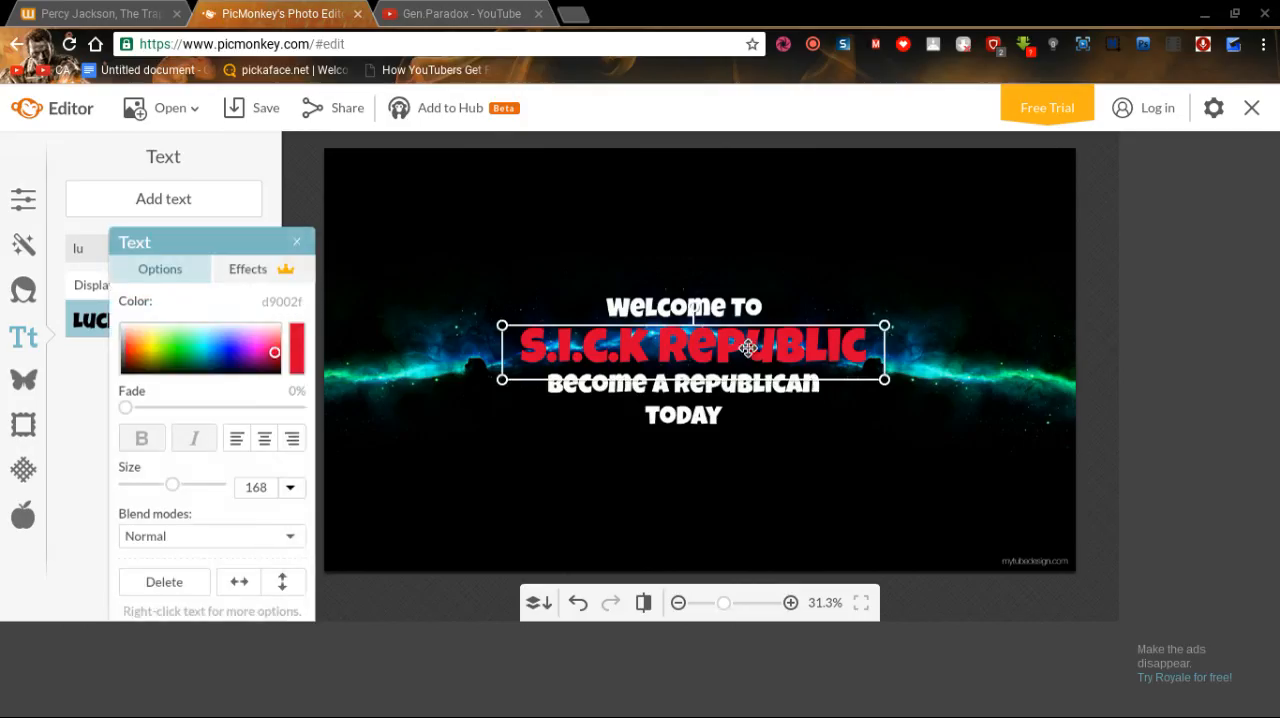
pyautogui.moveTo(748, 347); pyautogui.dragTo(742, 348)
pyautogui.click(895, 202)
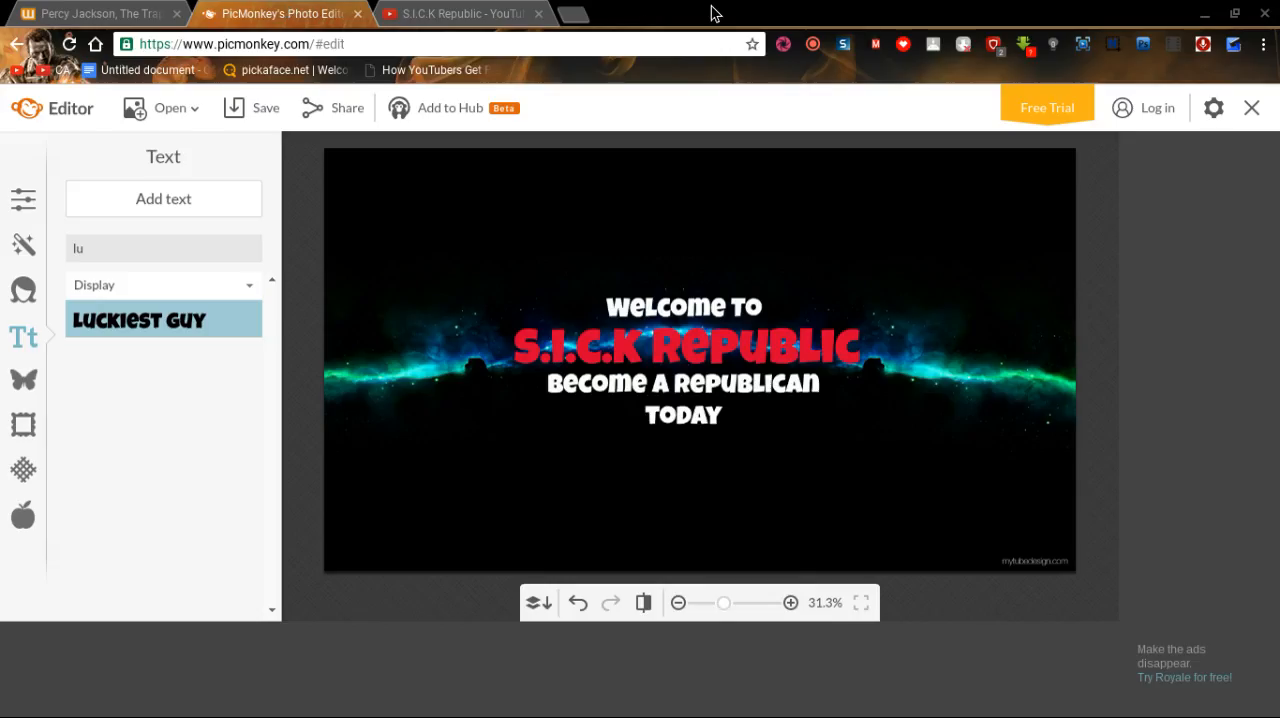
# In a new browser tab, search Google Images for "google plus" and refine the query to "google plus png".
pyautogui.click(572, 12)
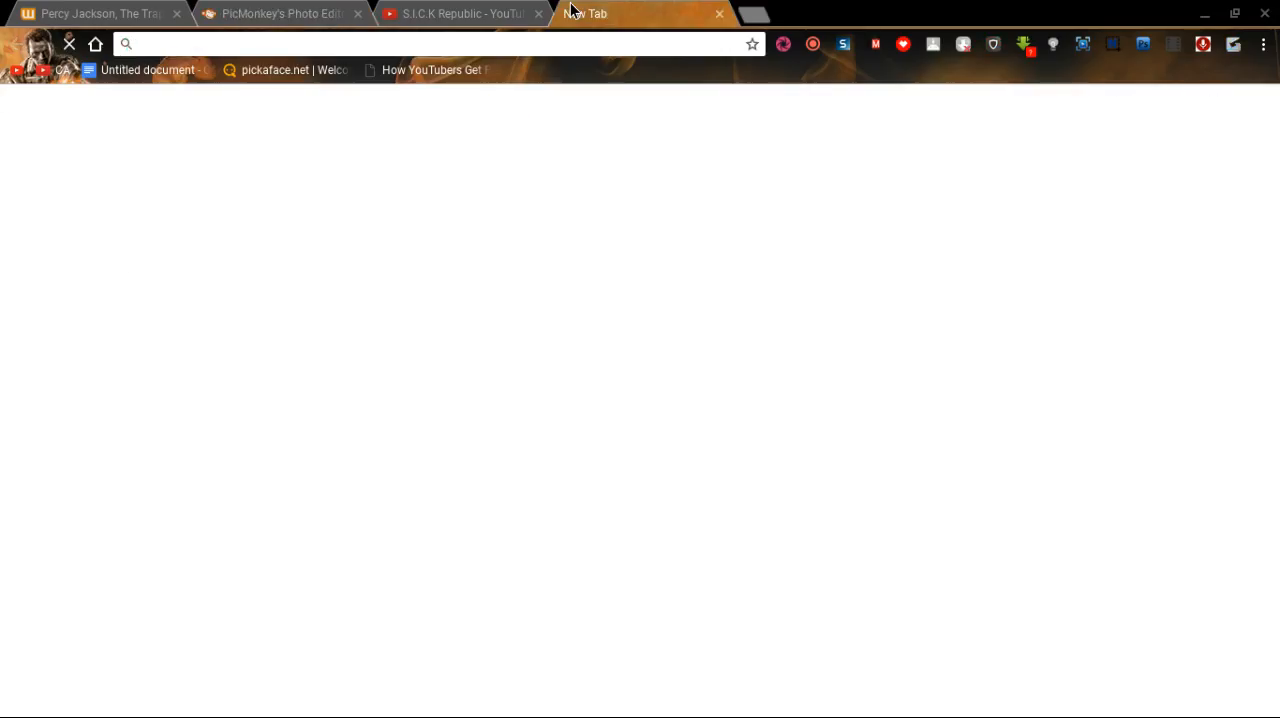
pyautogui.write('google')
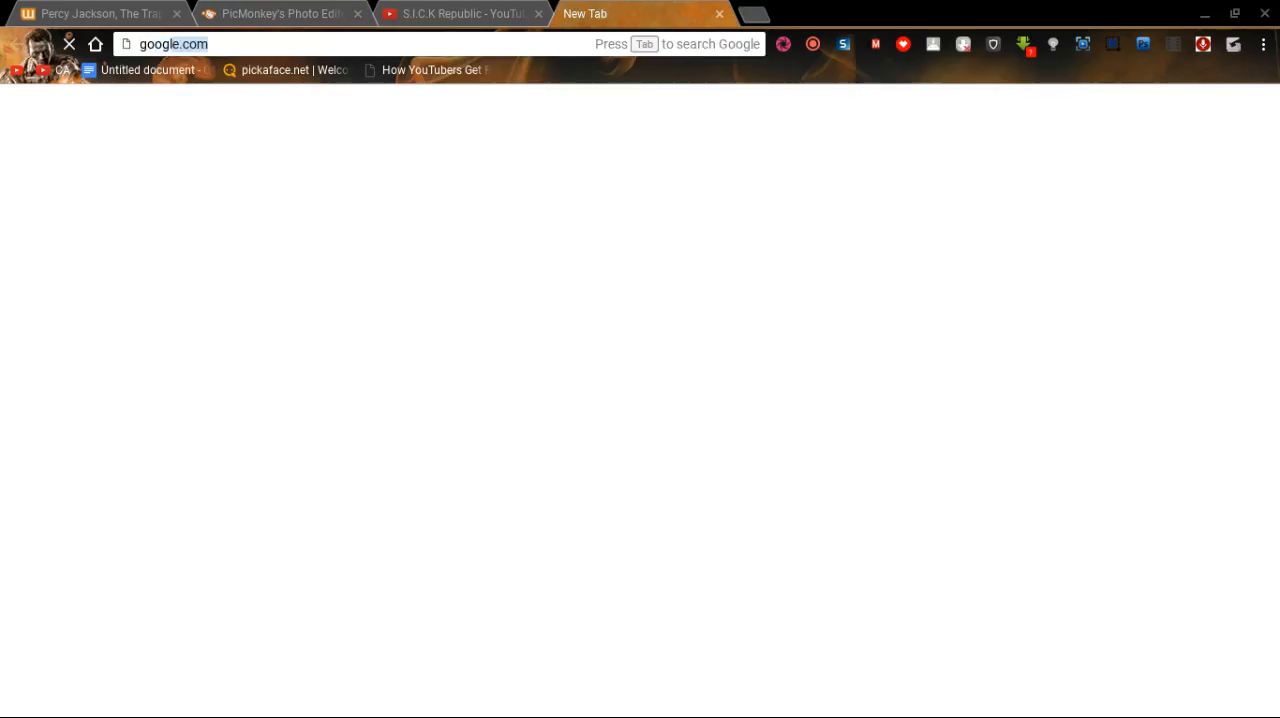
pyautogui.write(' plus')
pyautogui.press('Return')
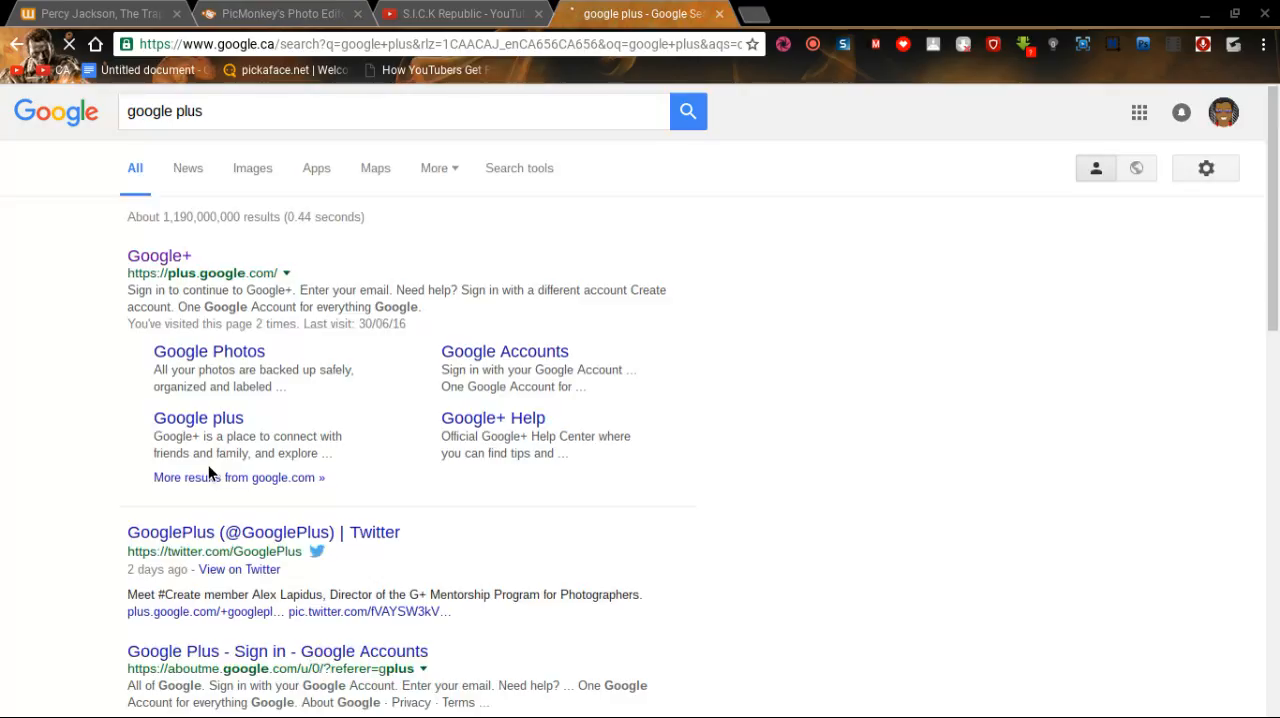
pyautogui.click(269, 178)
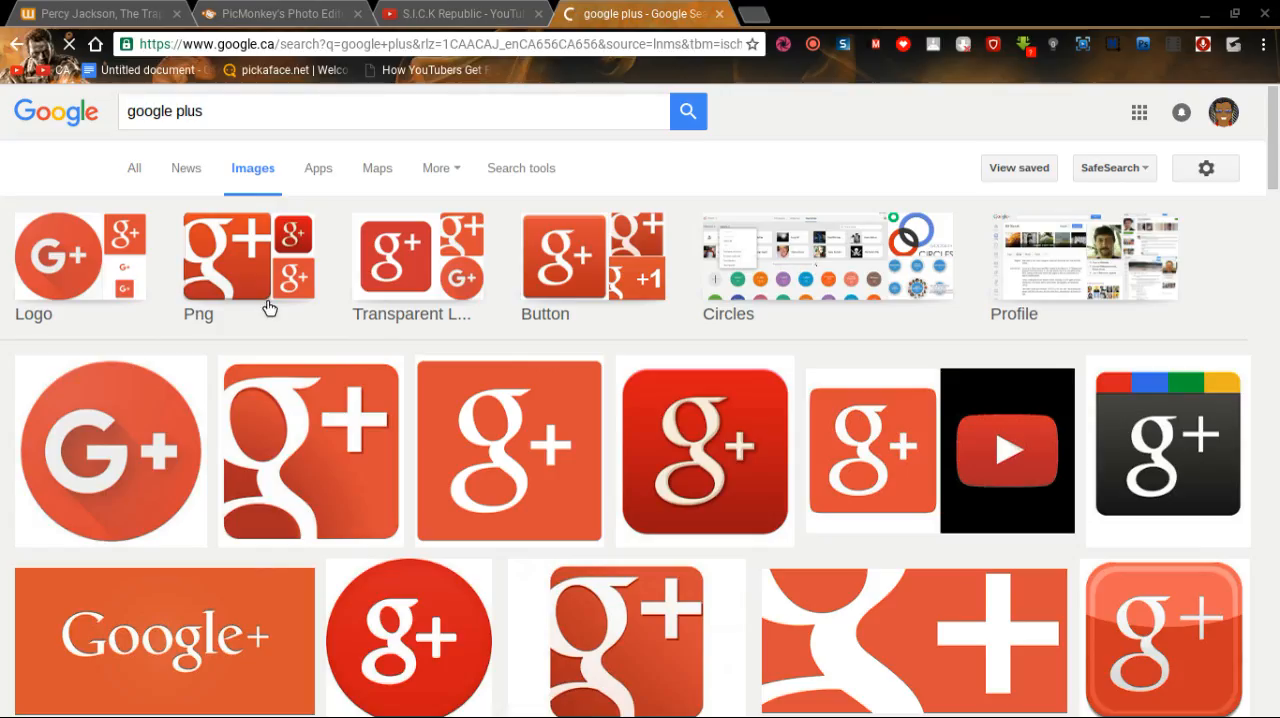
pyautogui.click(549, 126)
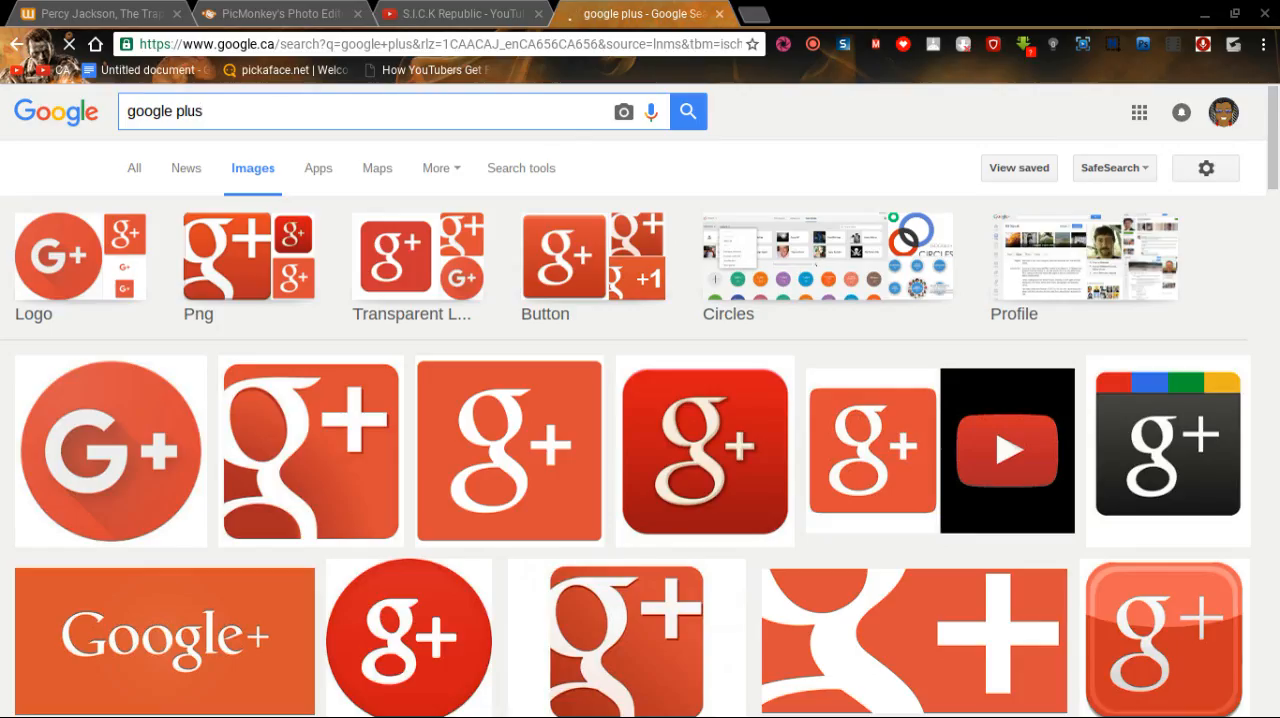
pyautogui.write('png')
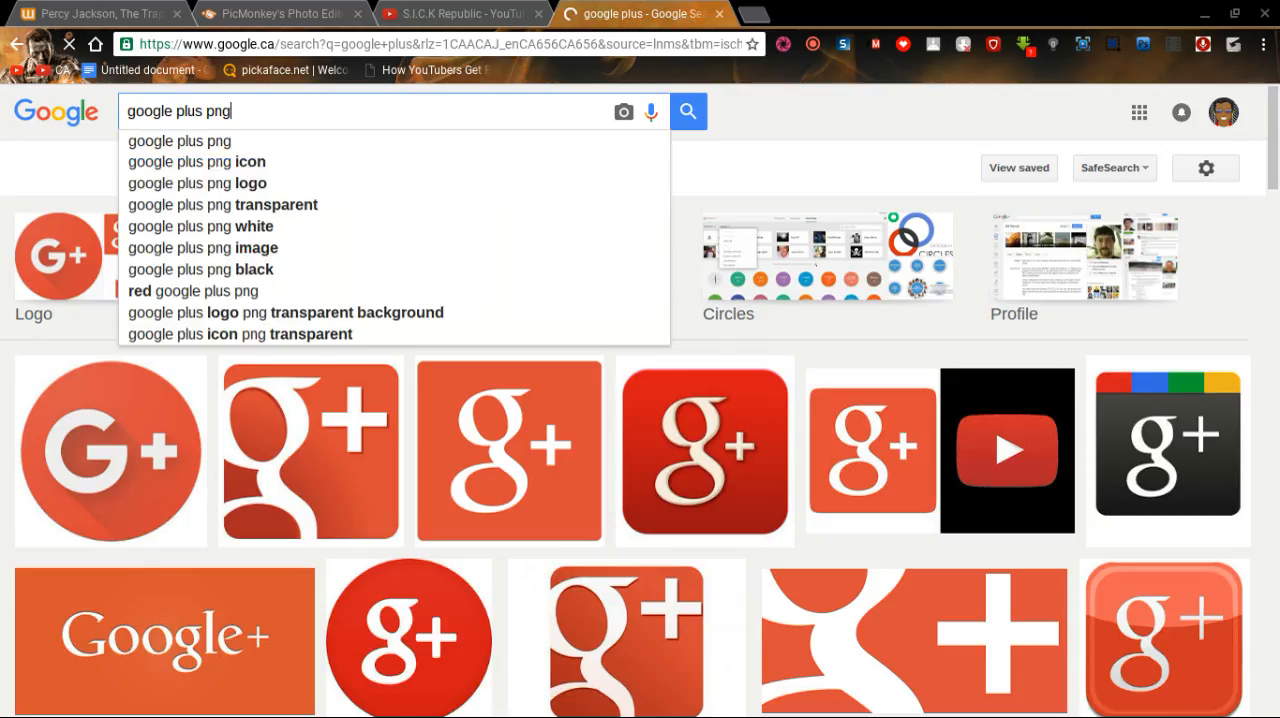
pyautogui.write('\\')
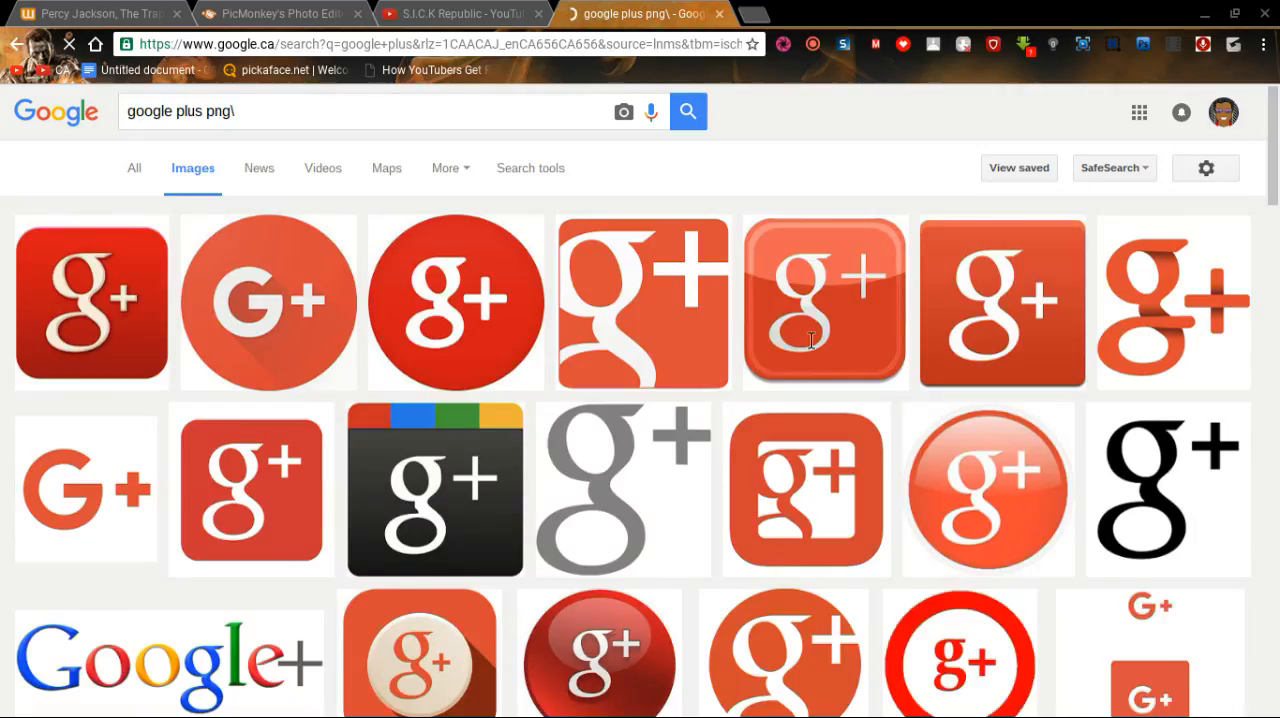
# Browse the Google Plus image results, pick the round G+ logo with the transparent background, and close the results tab.
pyautogui.scroll(-1, 691, 320)
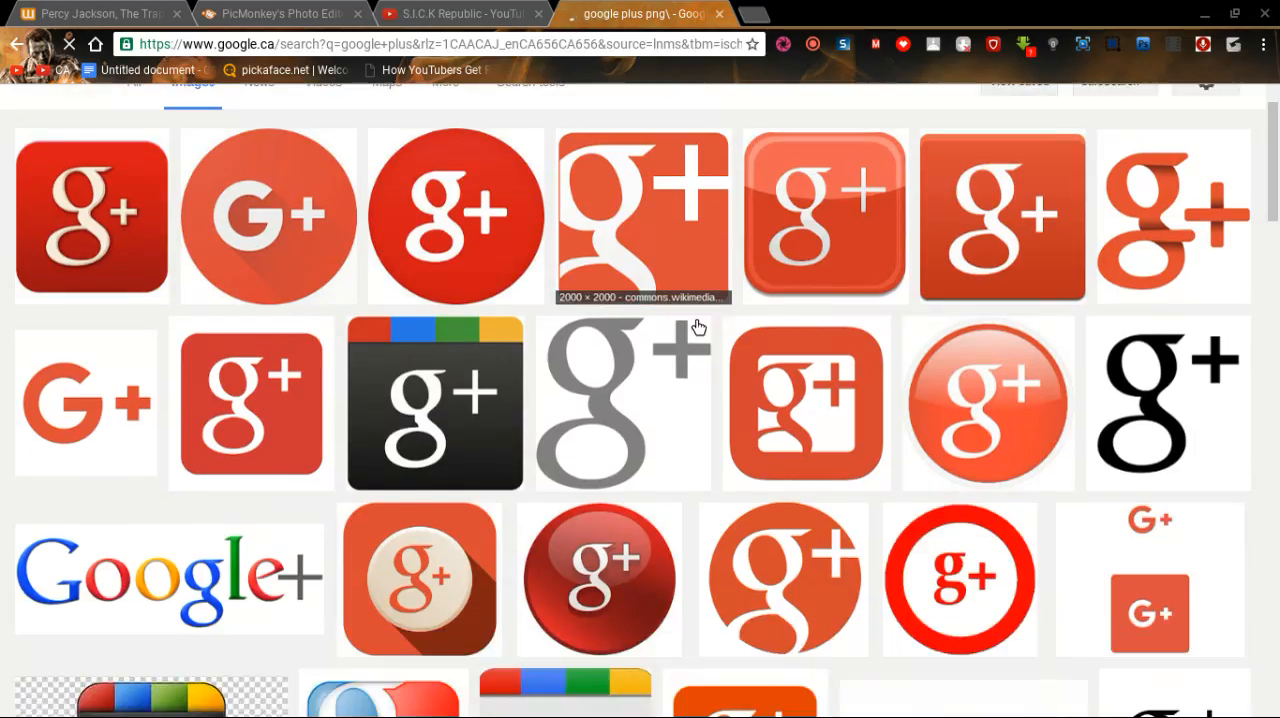
pyautogui.scroll(1, 698, 327)
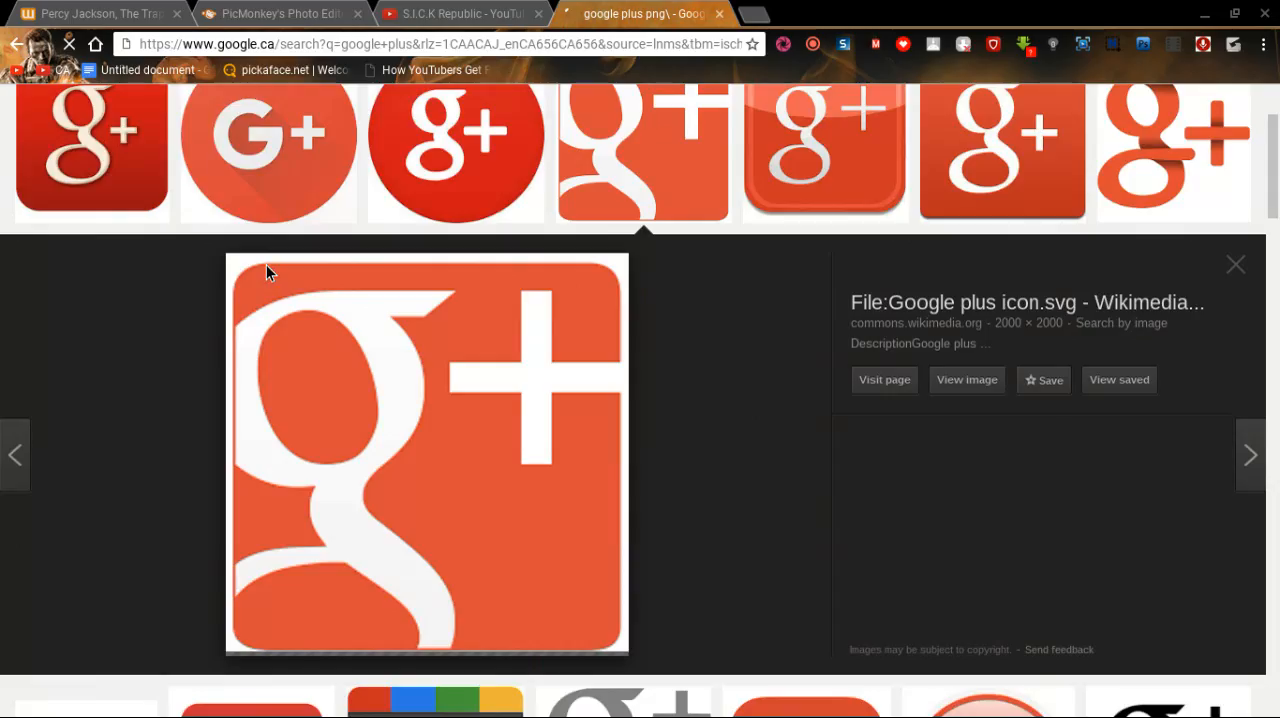
pyautogui.click(266, 264)
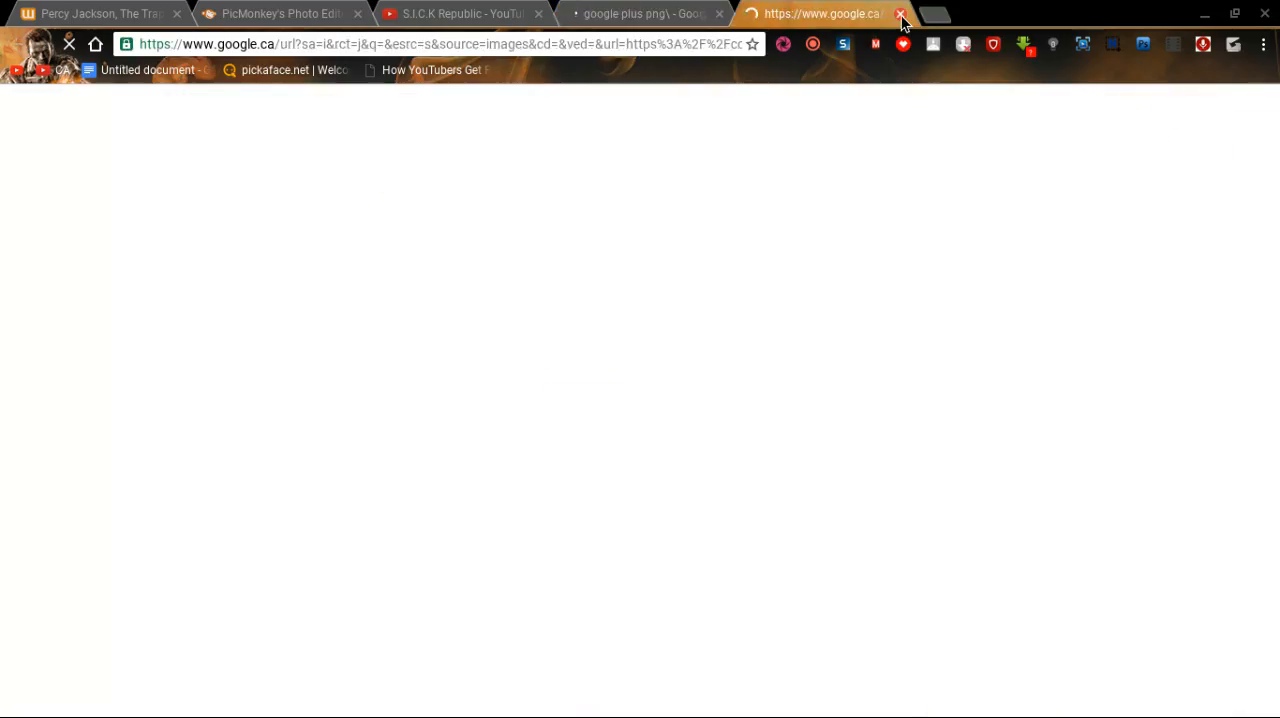
pyautogui.click(900, 15)
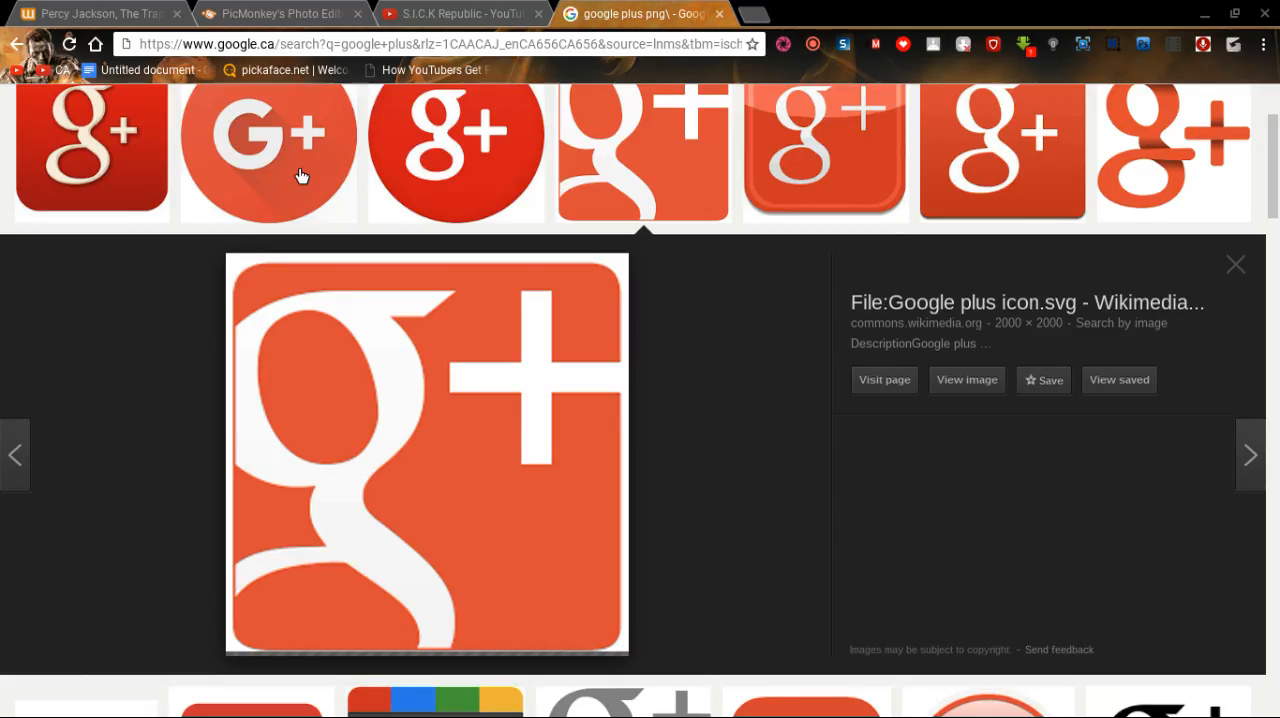
pyautogui.click(301, 176)
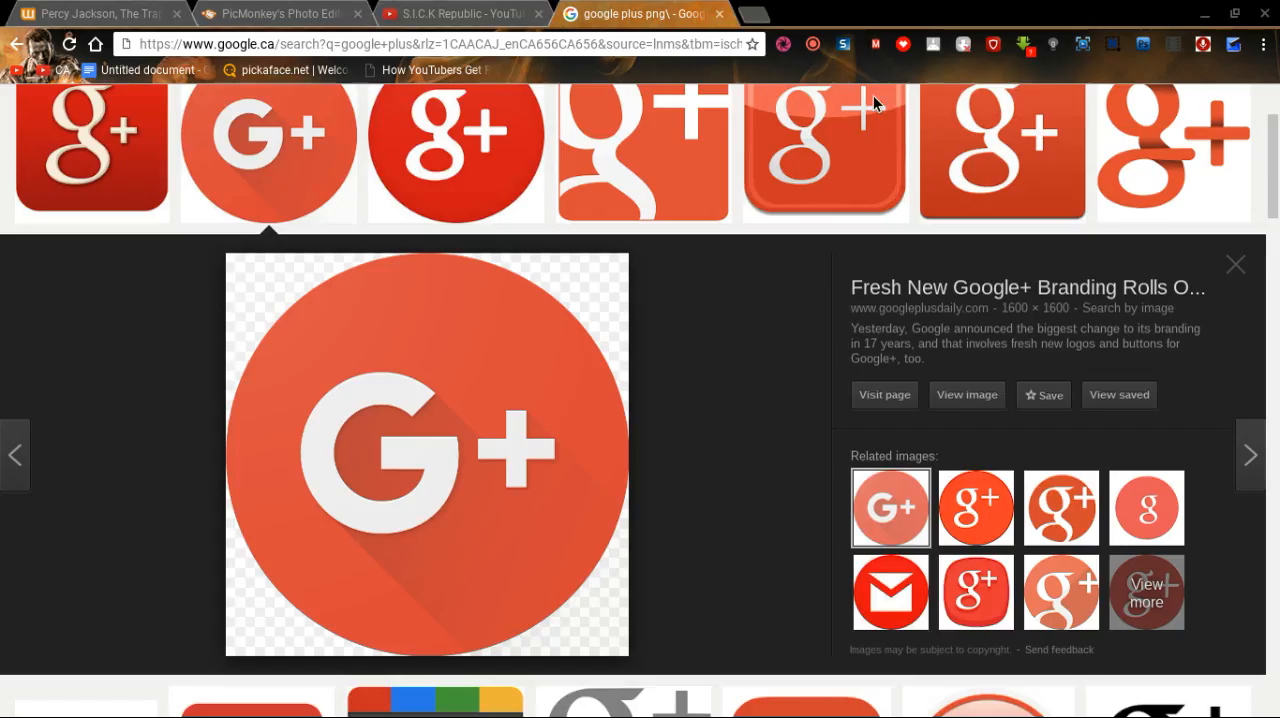
pyautogui.click(719, 14)
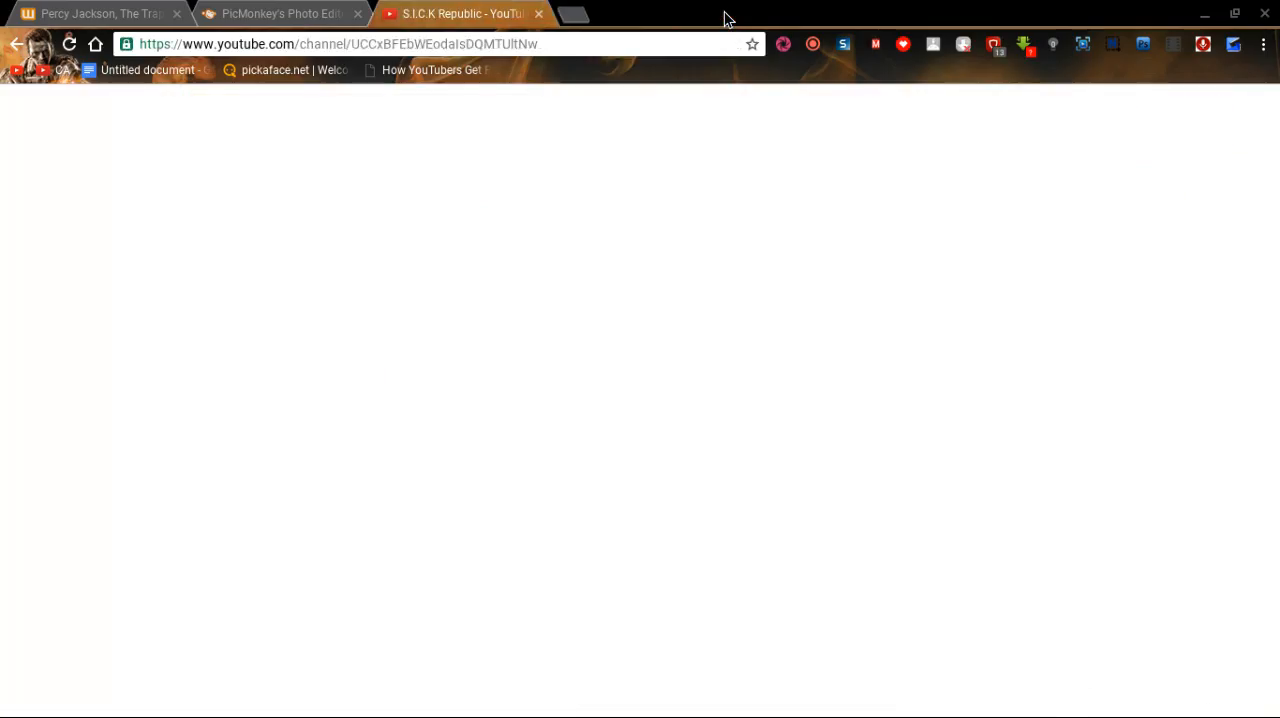
# Return to PicMonkey, add the round G+ logo as a custom overlay, shrink it and place it just right of the "S.I.C.K Republic" title.
pyautogui.click(237, 10)
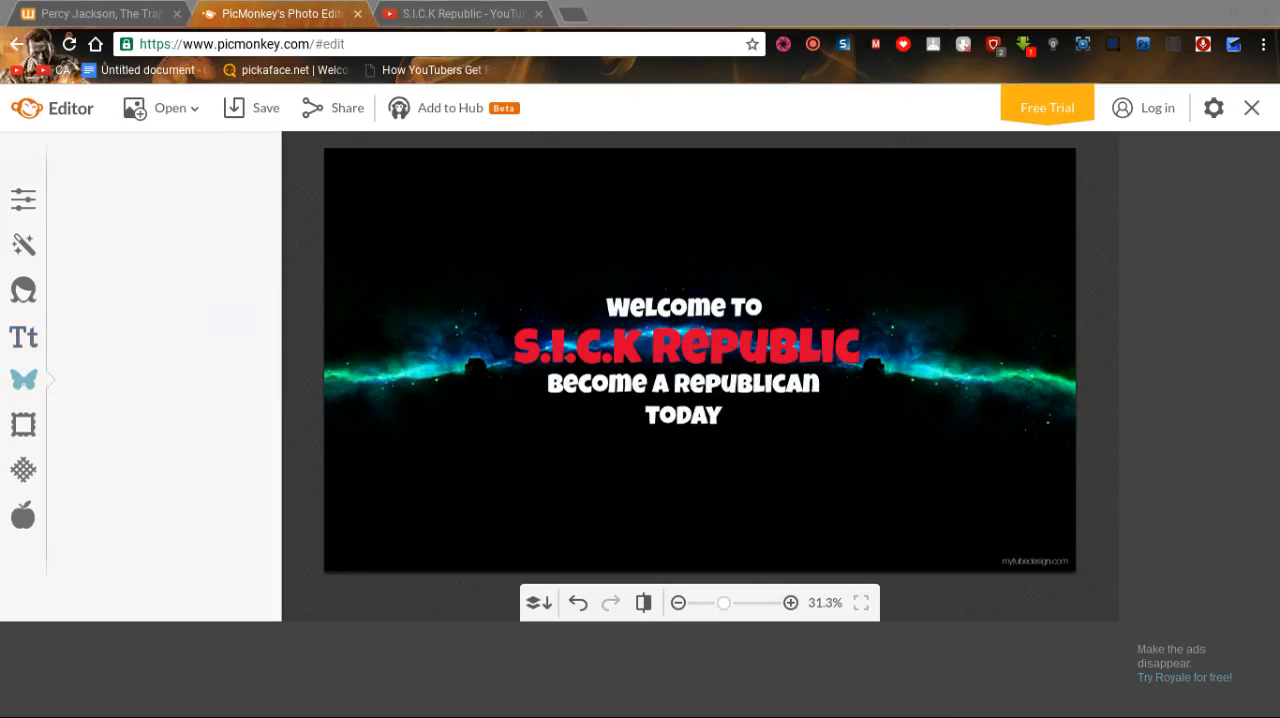
pyautogui.click(881, 20)
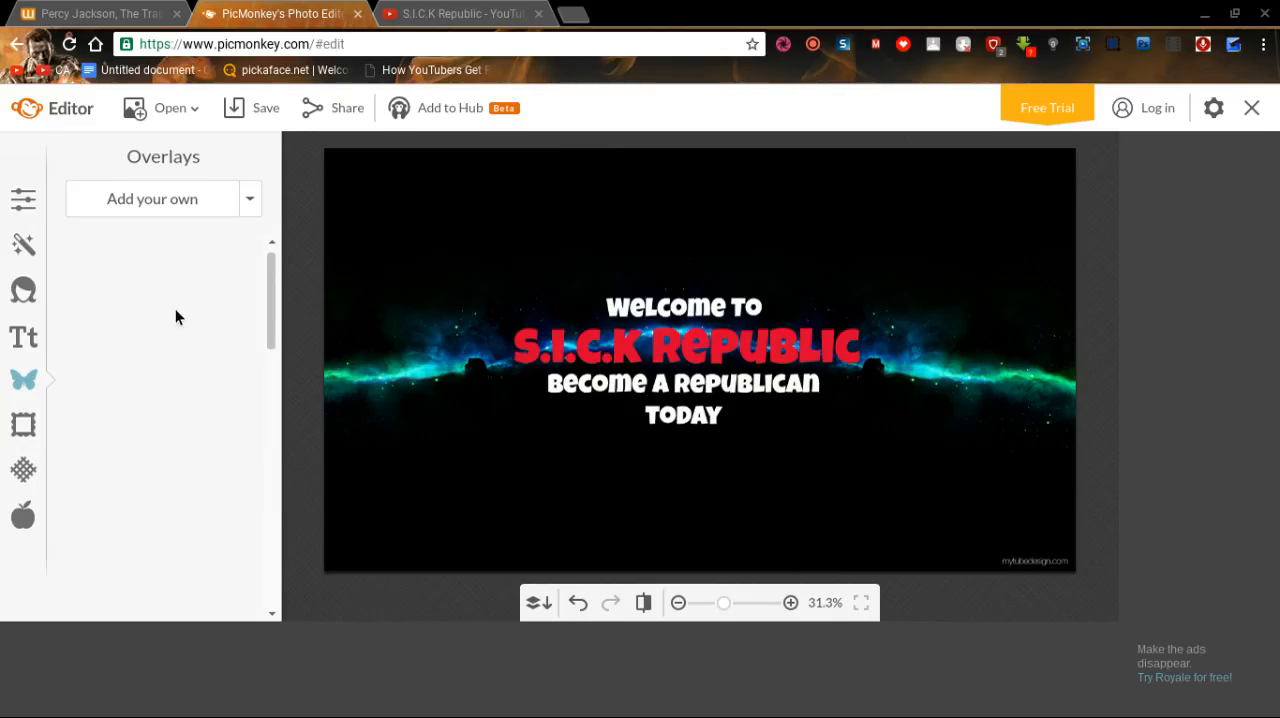
pyautogui.click(154, 202)
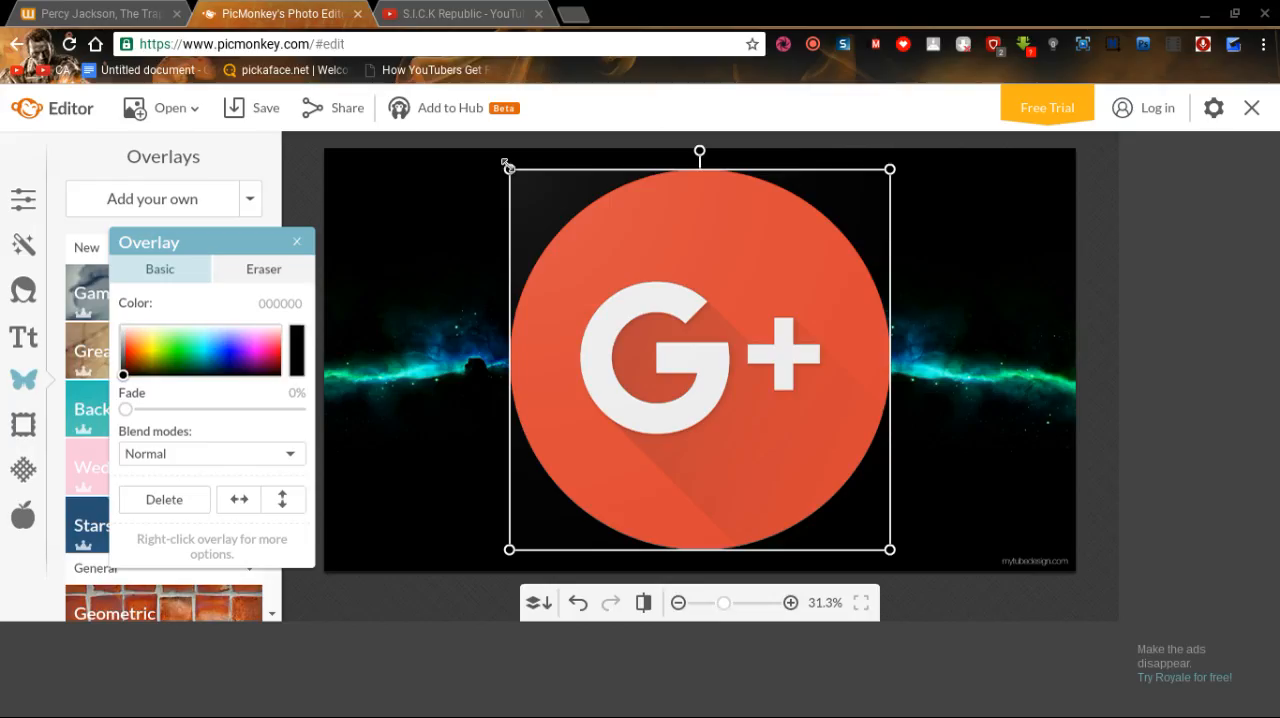
pyautogui.moveTo(504, 163); pyautogui.dragTo(761, 421)
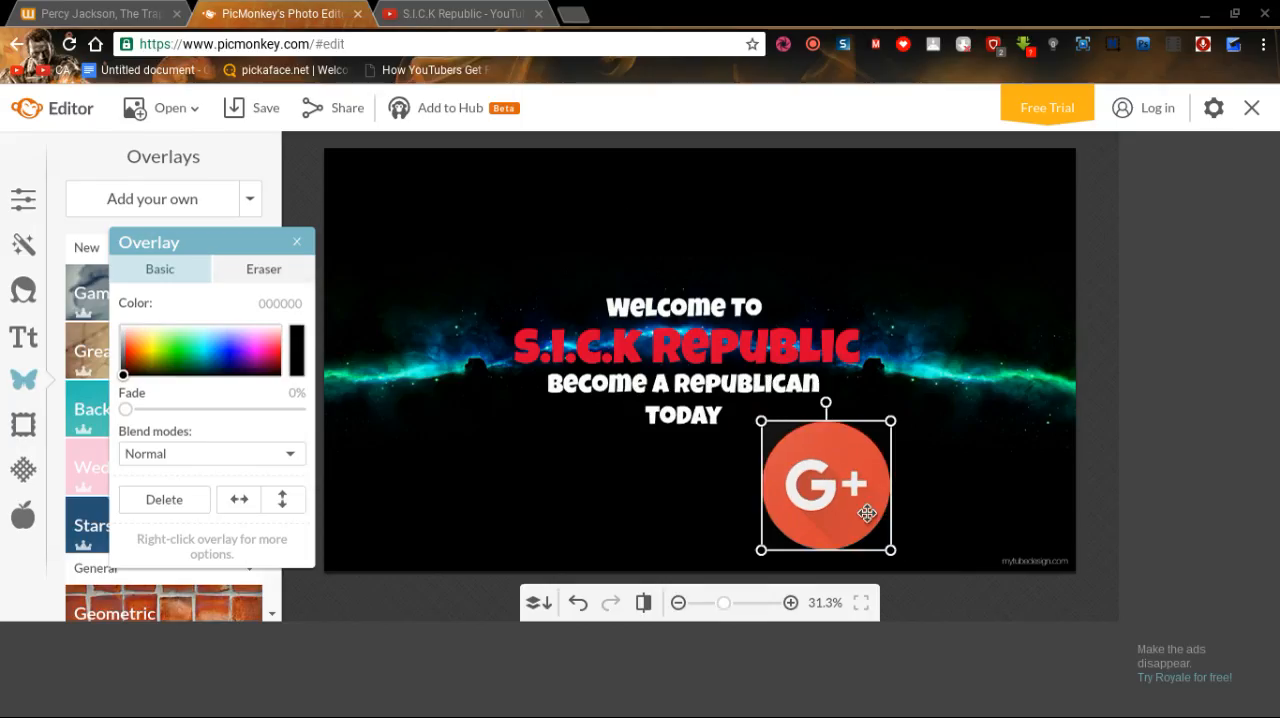
pyautogui.moveTo(849, 504); pyautogui.dragTo(956, 372)
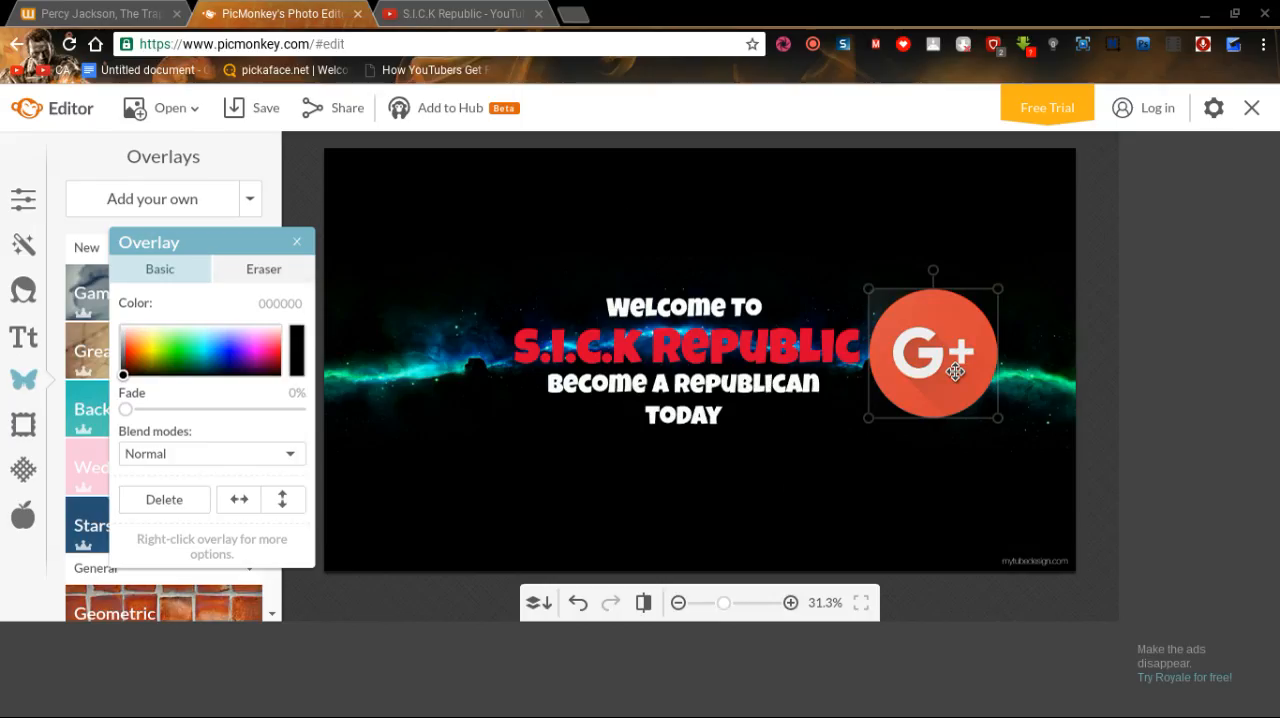
pyautogui.moveTo(956, 372); pyautogui.dragTo(940, 400)
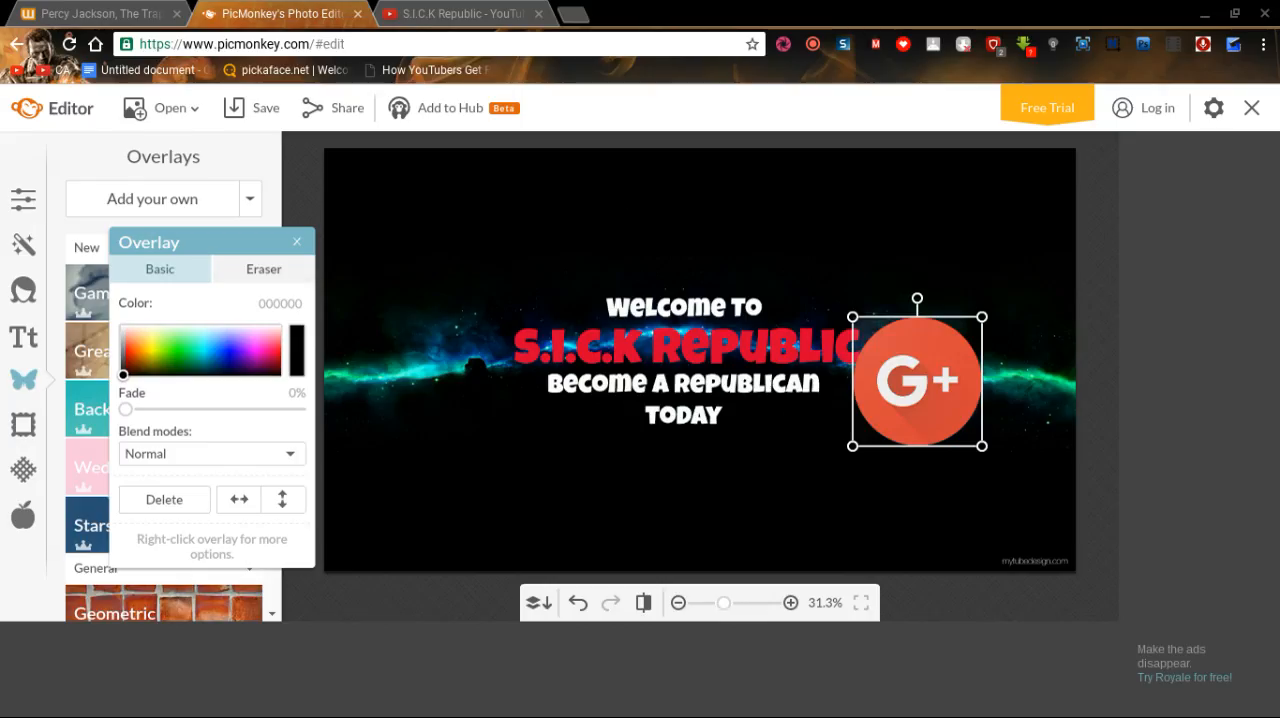
pyautogui.moveTo(936, 409); pyautogui.dragTo(945, 387)
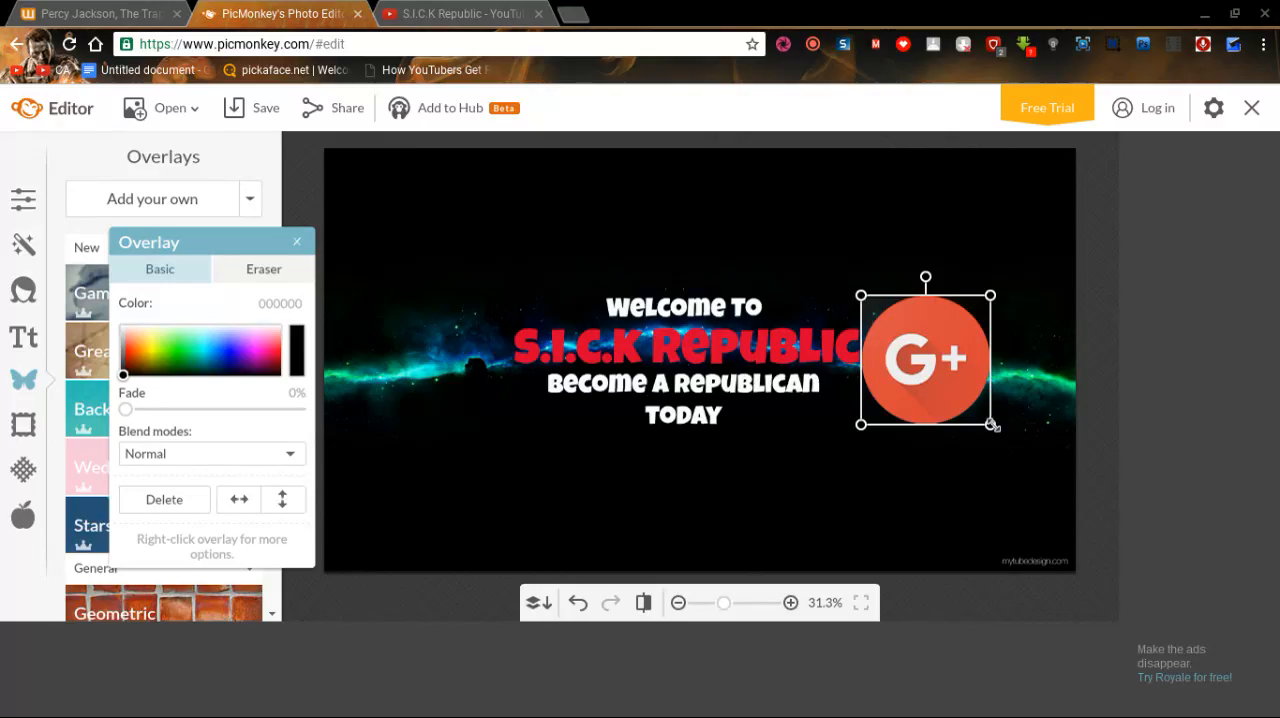
pyautogui.moveTo(990, 424); pyautogui.dragTo(953, 393)
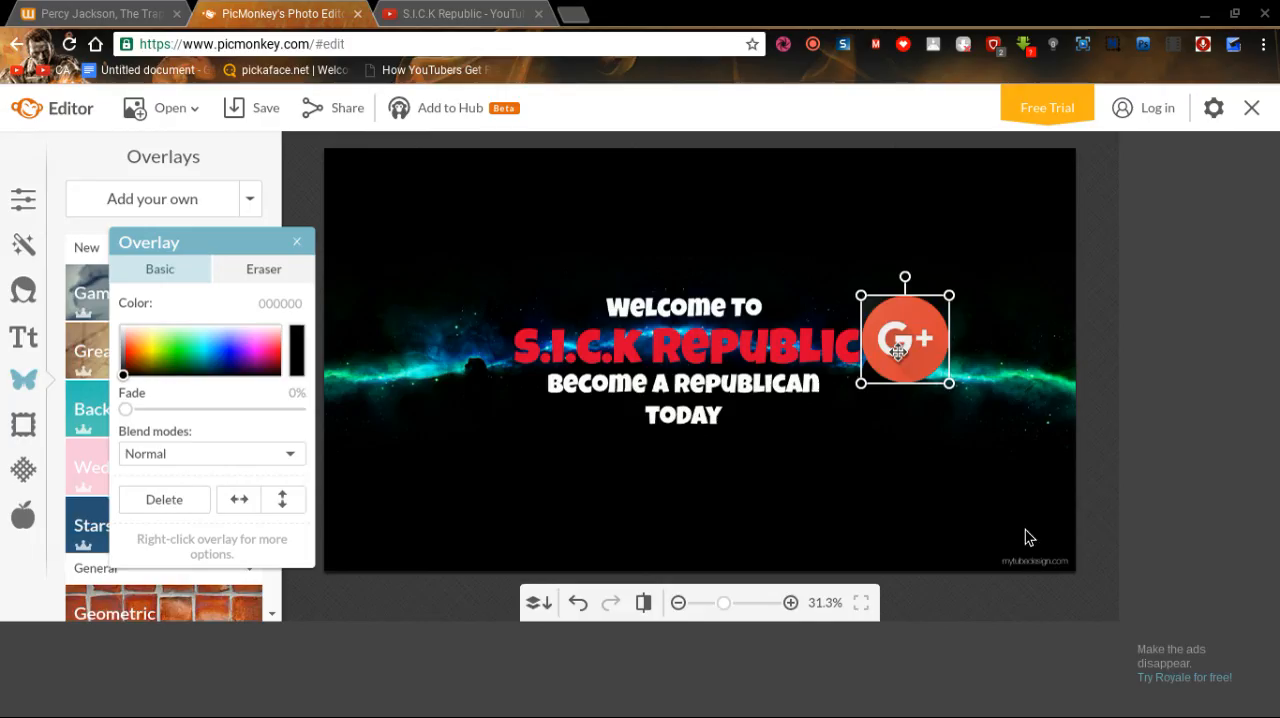
# Duplicate the G+ logo, place the copy just left of the "S.I.C.K Republic" title, and deselect it.
pyautogui.hotkey('ctrl', 'v')
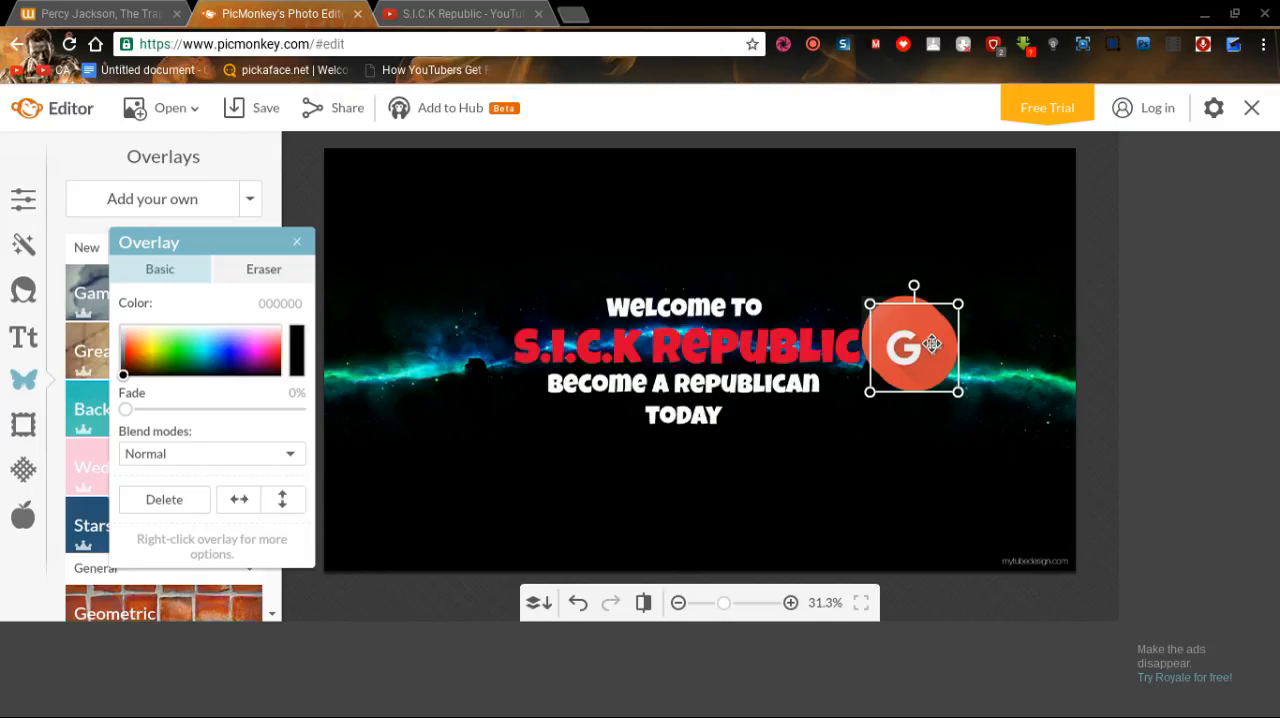
pyautogui.moveTo(932, 344); pyautogui.dragTo(498, 342)
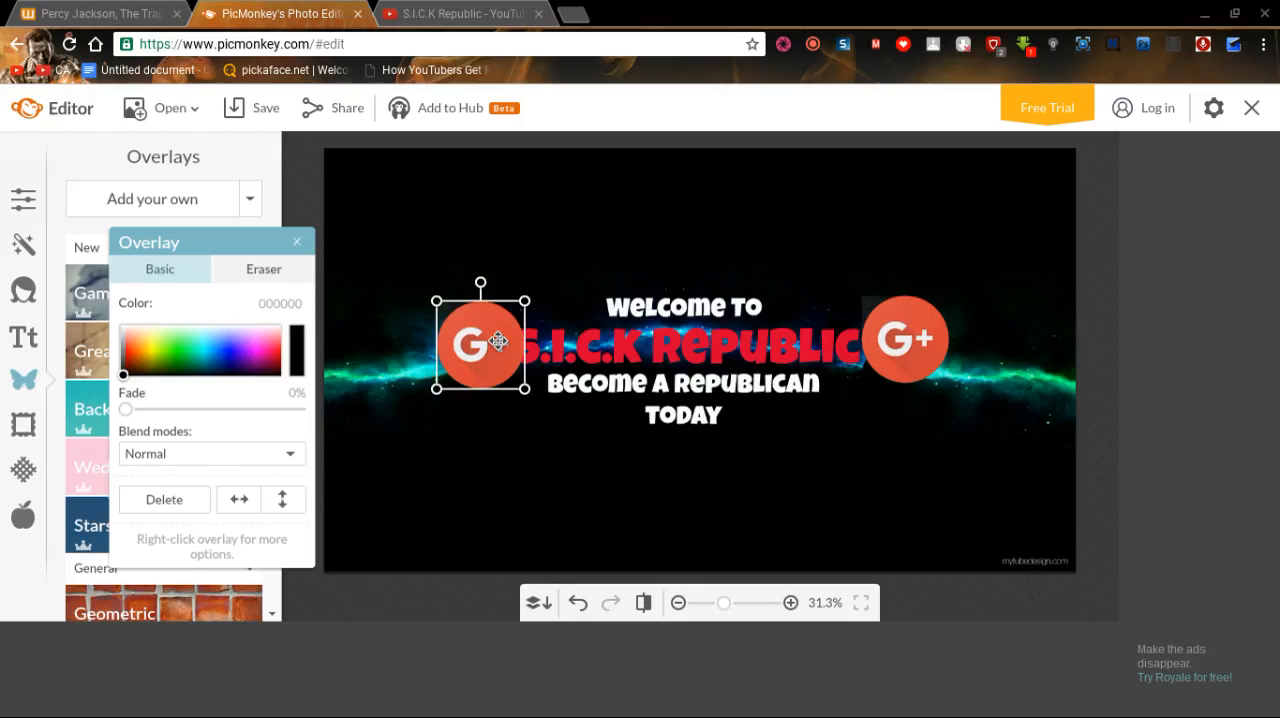
pyautogui.moveTo(498, 342); pyautogui.dragTo(485, 340)
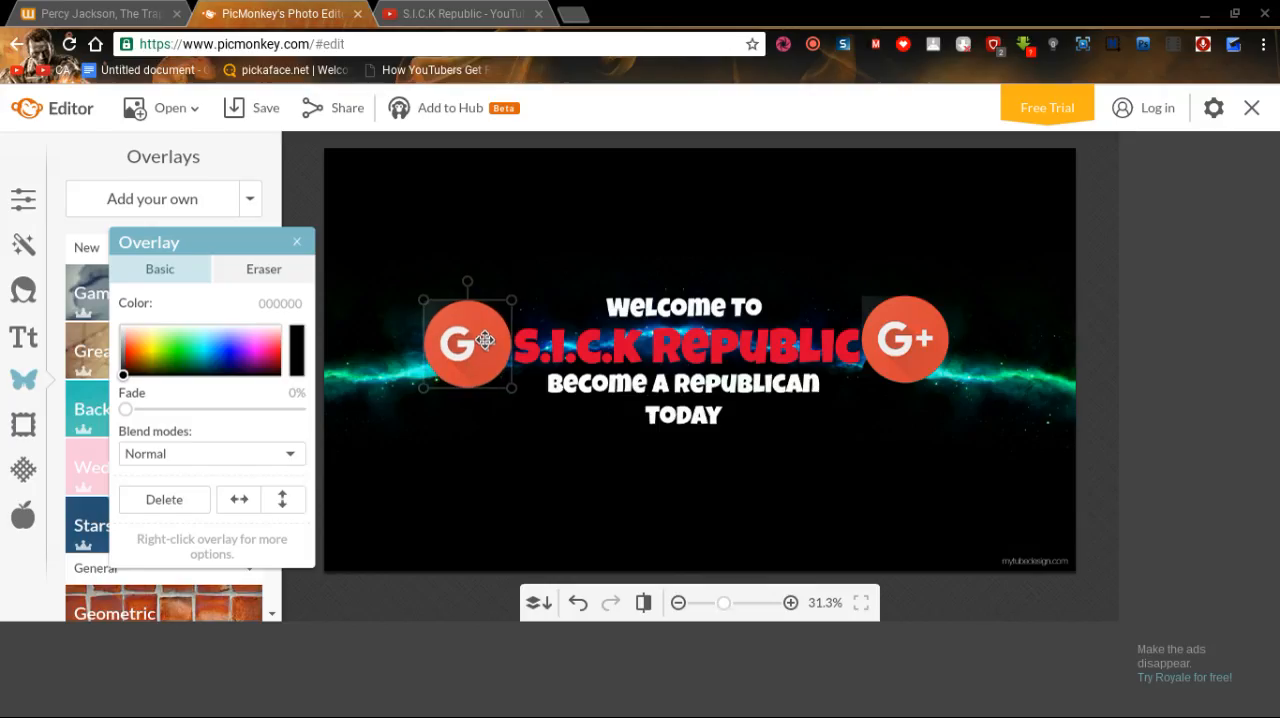
pyautogui.click(1010, 268)
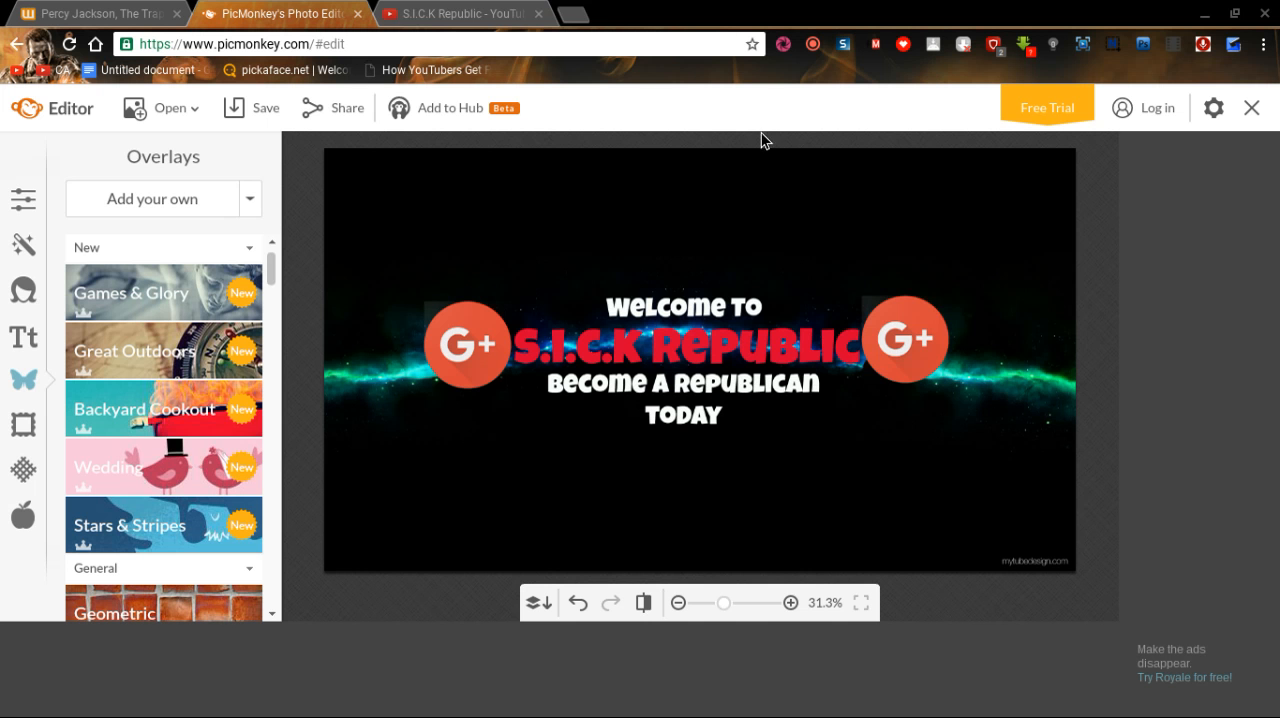
# Review the S.I.C.K Republic channel page on YouTube, including its featured channels, and close its tab to return to PicMonkey.
pyautogui.click(519, 12)
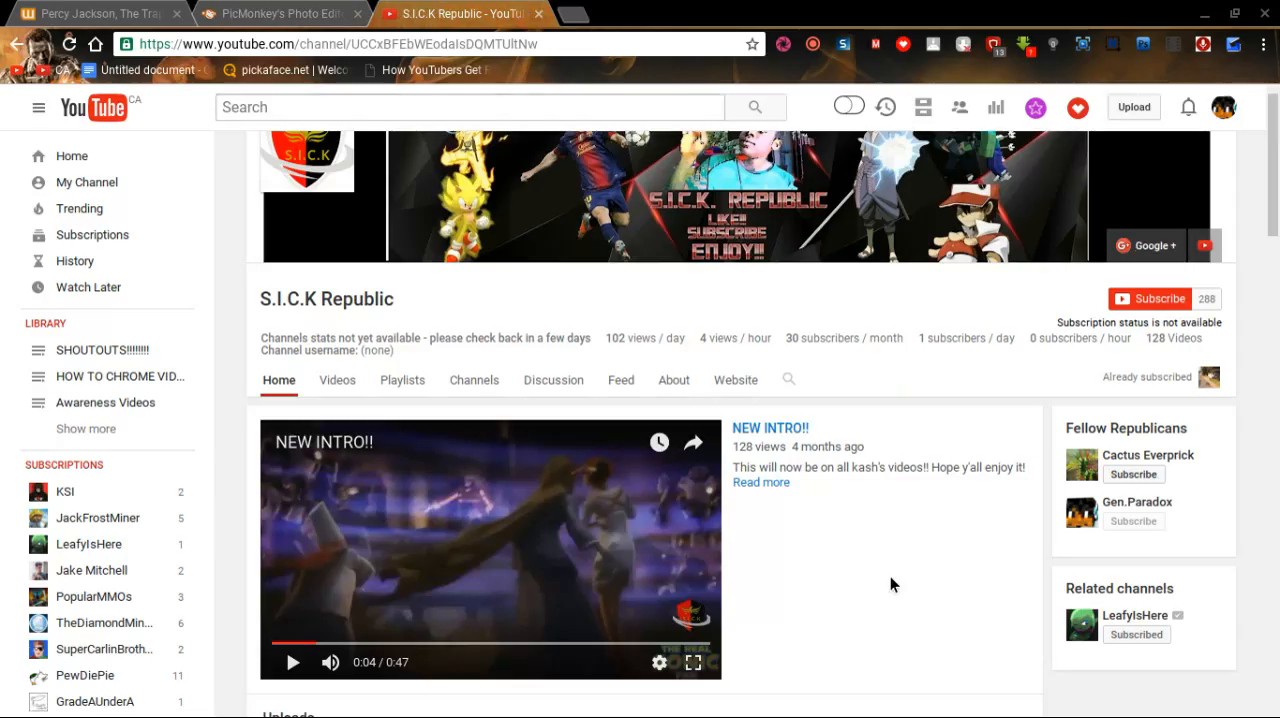
pyautogui.scroll(1, 890, 576)
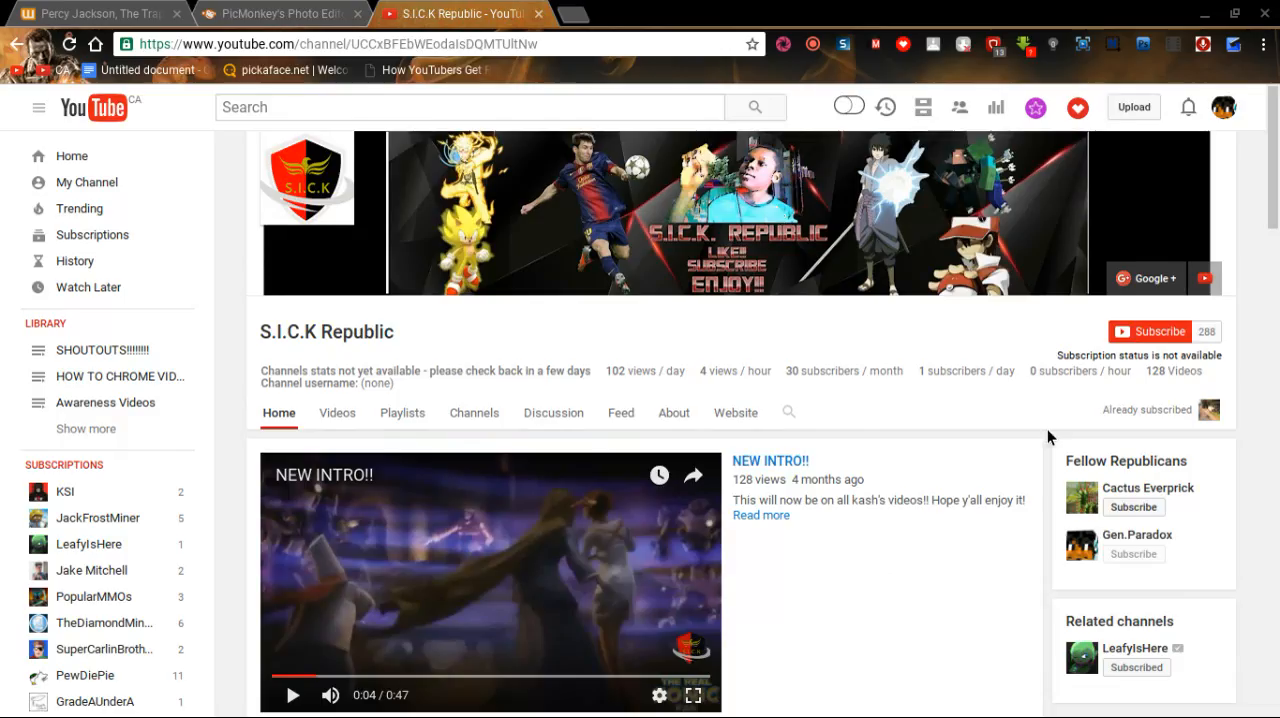
pyautogui.click(1138, 540)
pyautogui.click(538, 14)
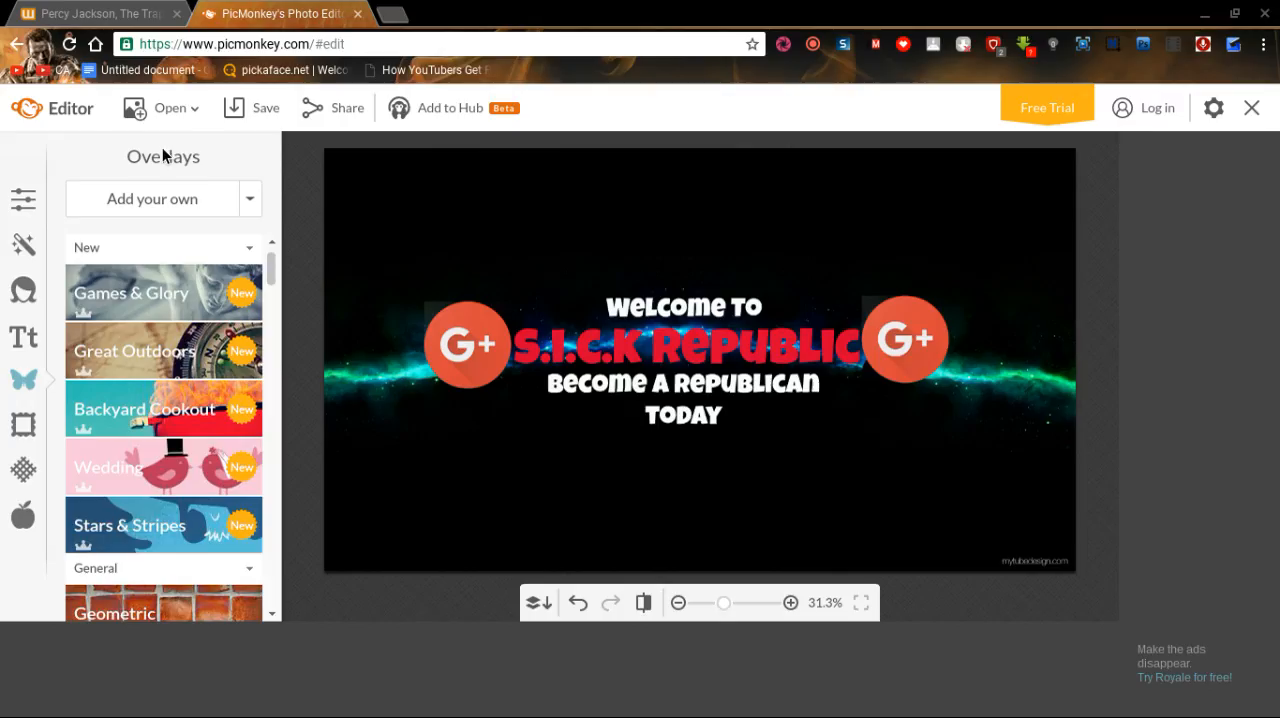
# Save the finished banner to the computer as a .jpg at Pierce quality, 2560 × 1440 px.
pyautogui.click(261, 118)
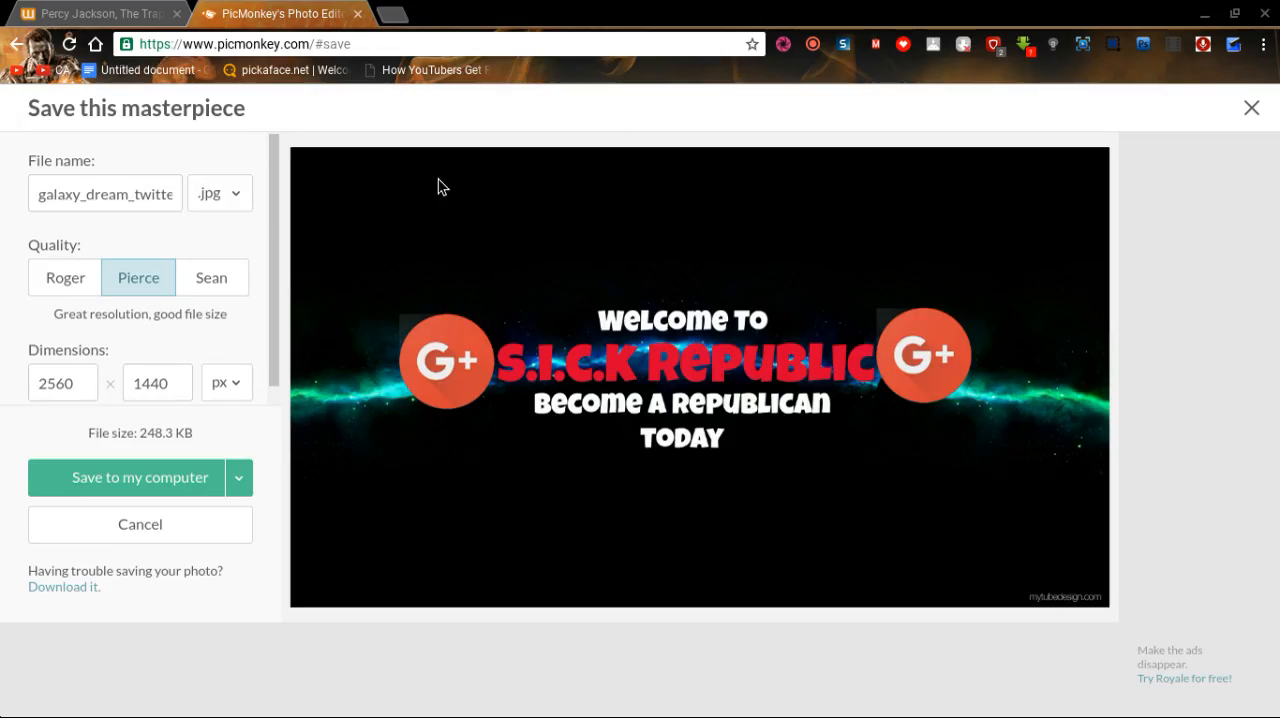
pyautogui.click(199, 488)
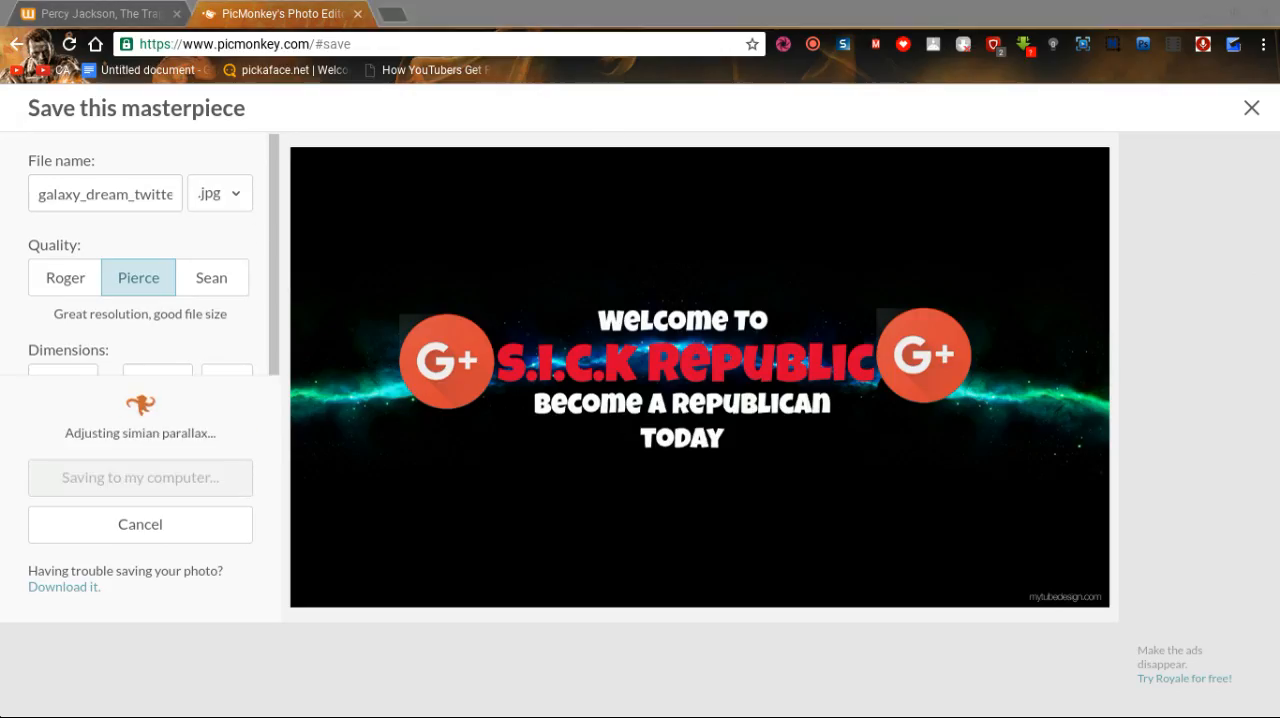
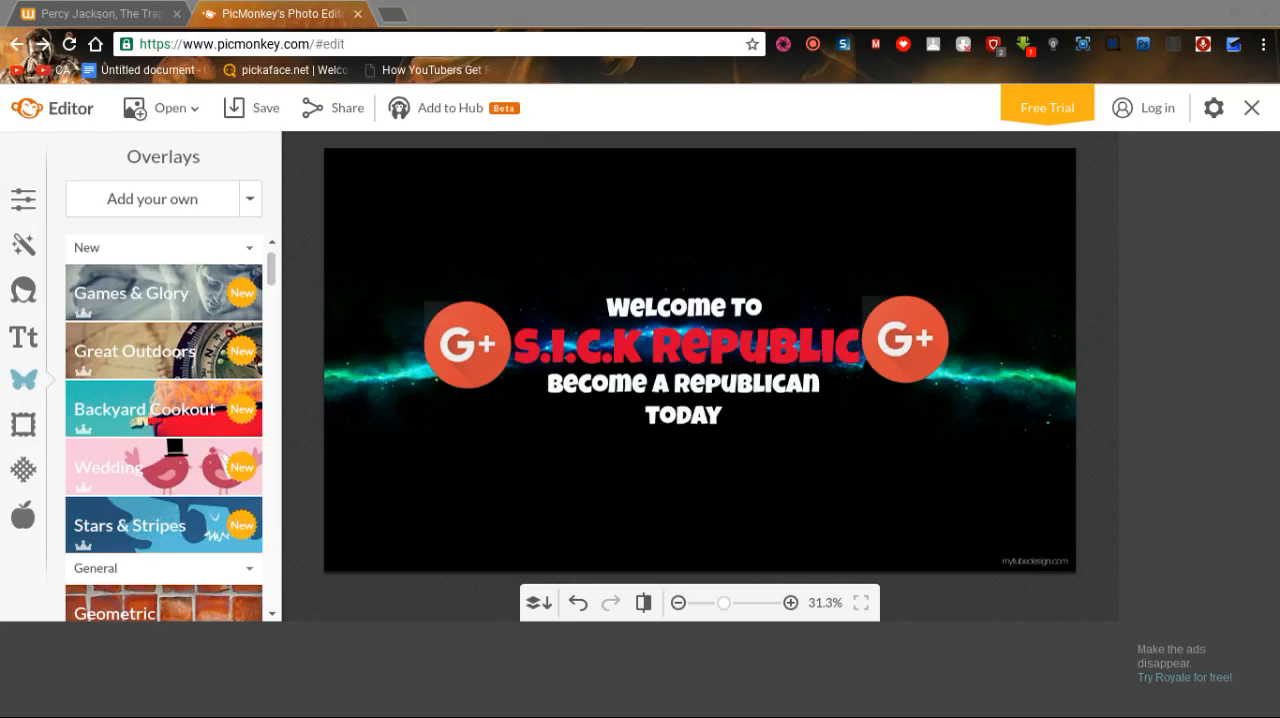
pyautogui.click(1224, 648)
pyautogui.click(869, 134)
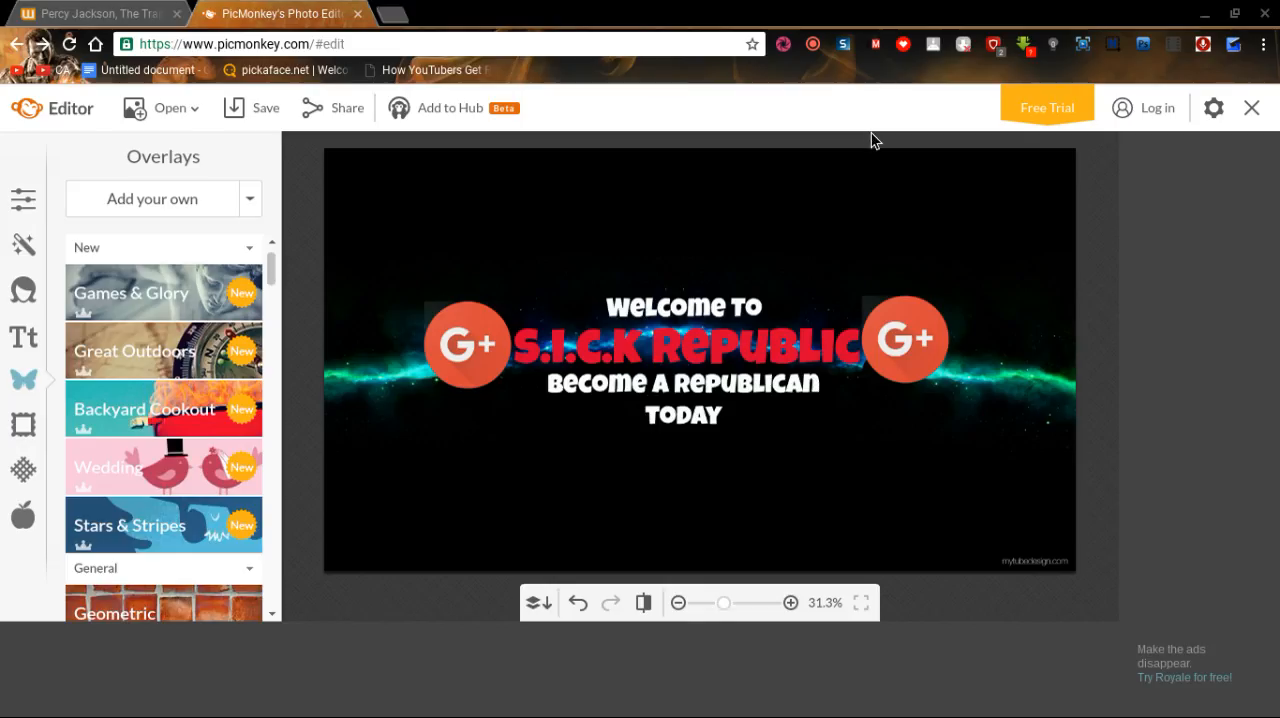